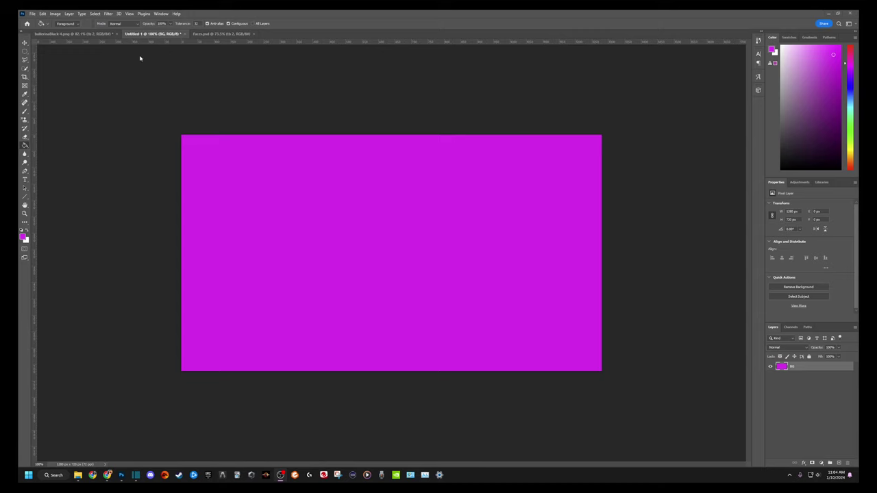
click(94, 34)
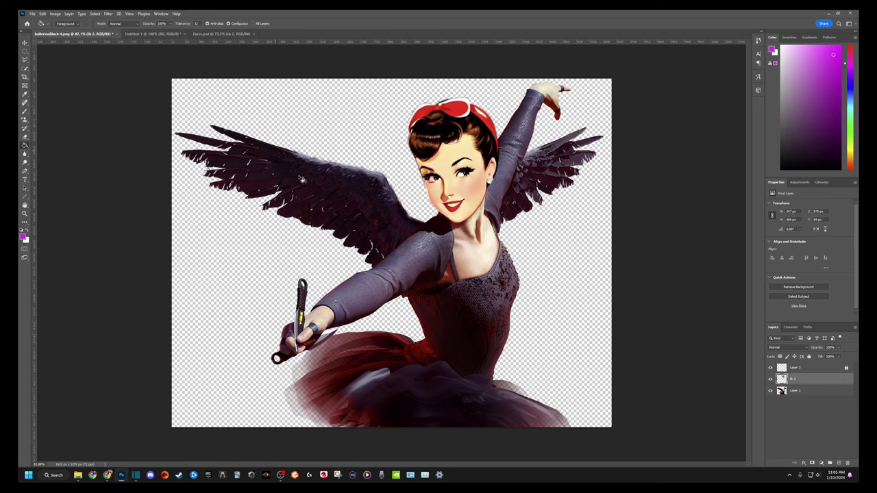
click(152, 33)
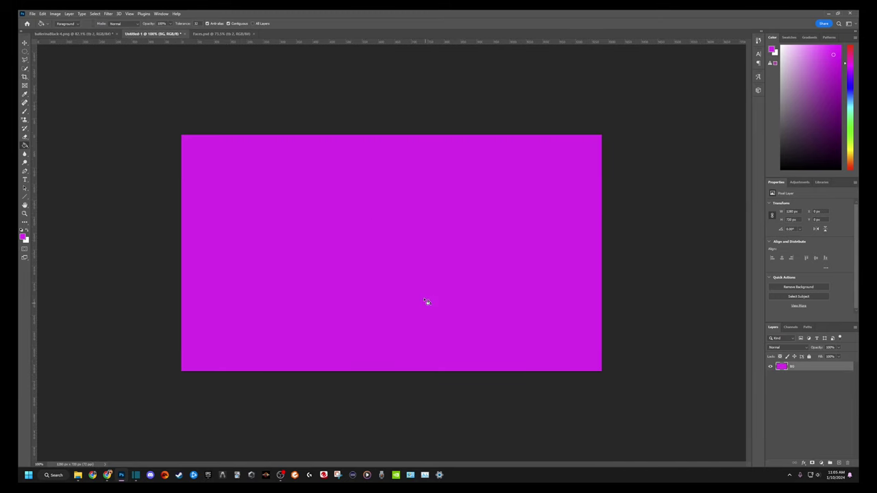
click(75, 34)
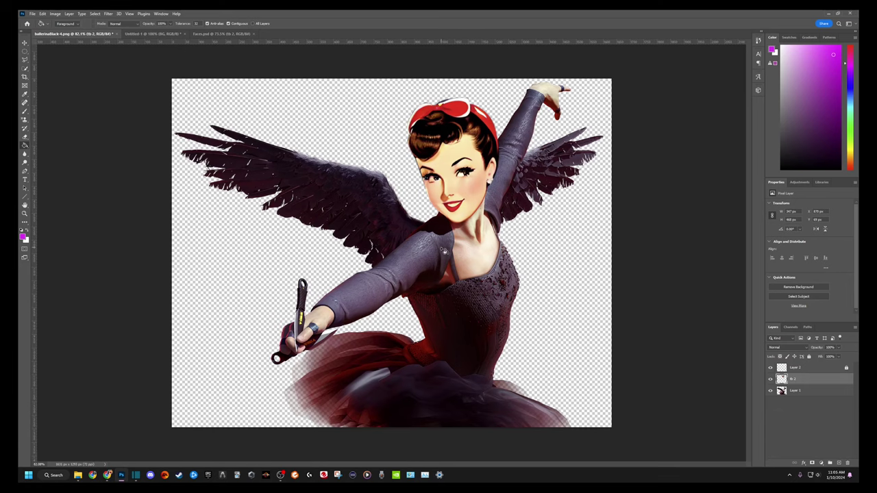
click(152, 34)
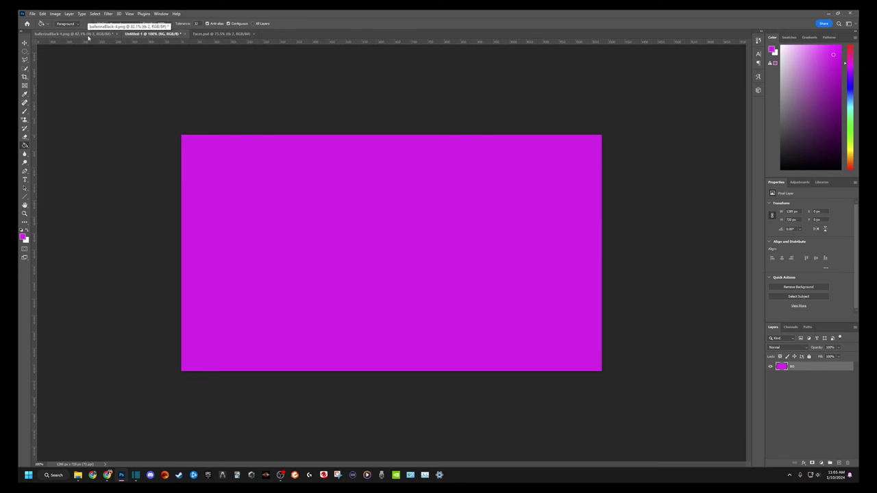
In the ballerinaBlack-4.png document, rename the head layer TB and the bottom figure layer Body
click(87, 36)
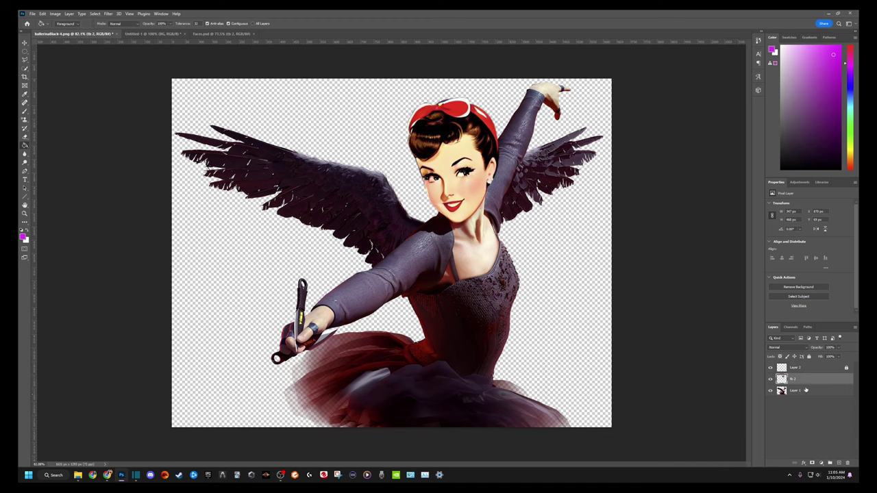
double_click(793, 379)
text(TB)
key(Return)
double_click(796, 390)
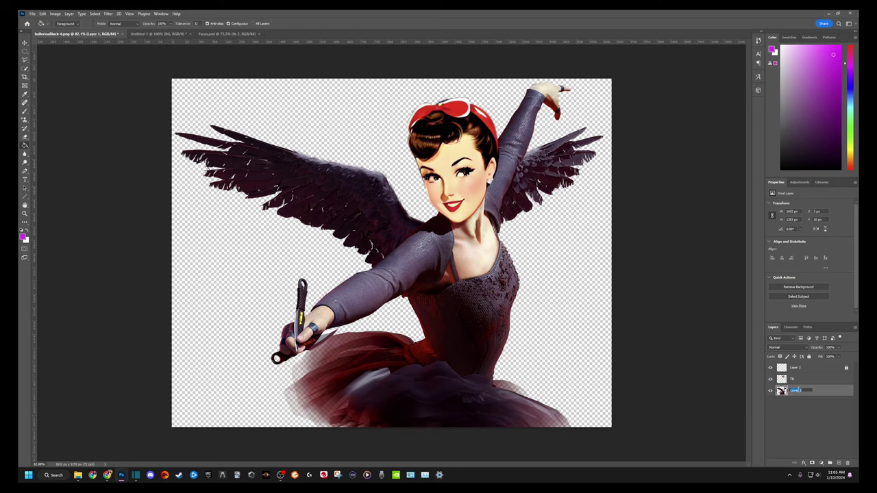
key(Return)
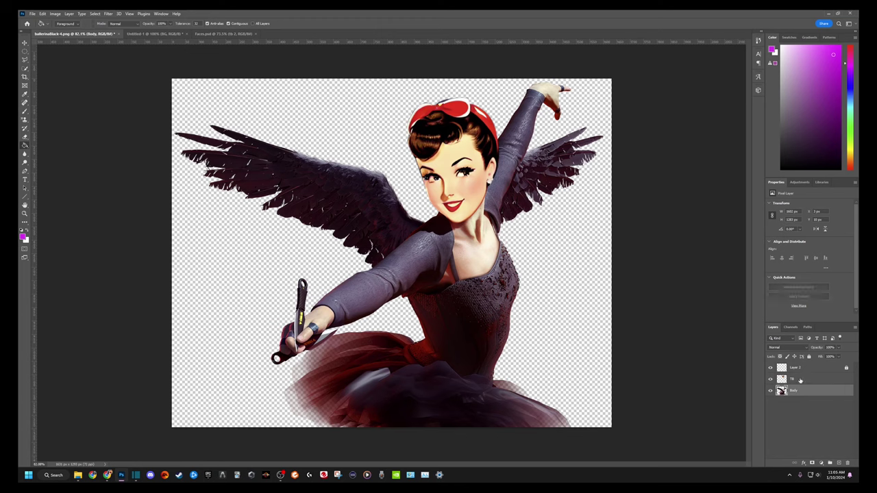
Link the TB and Body layers and copy them together into the Untitled-1 document above BG
click(801, 380)
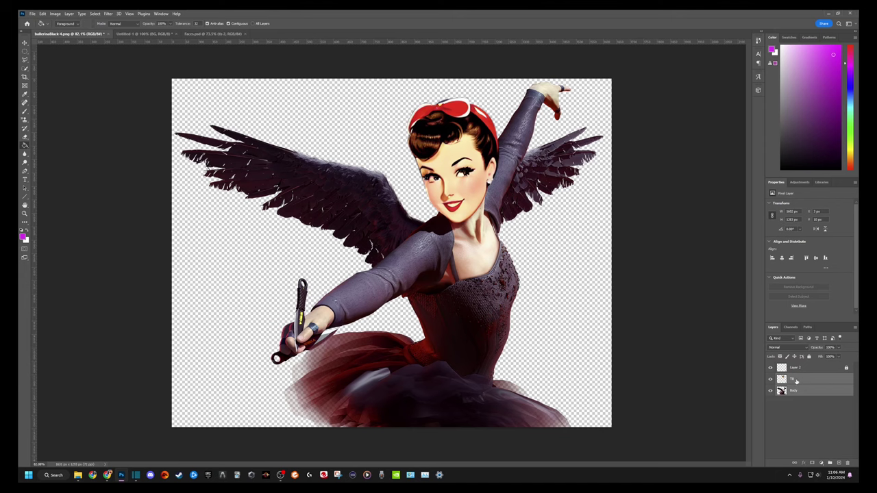
right_click(795, 382)
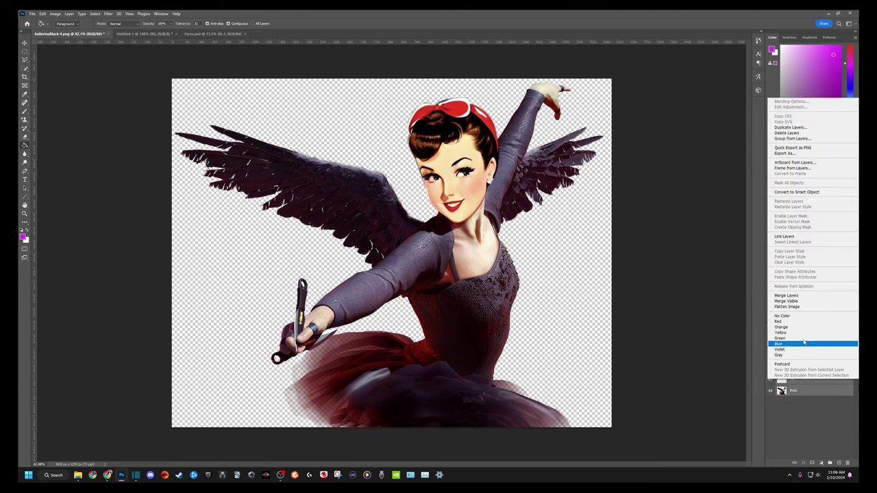
click(786, 237)
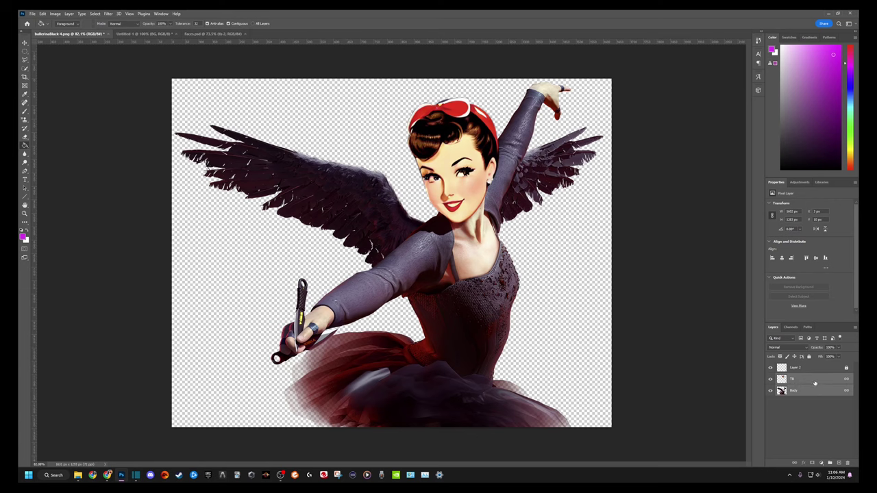
drag(806, 383, 438, 241)
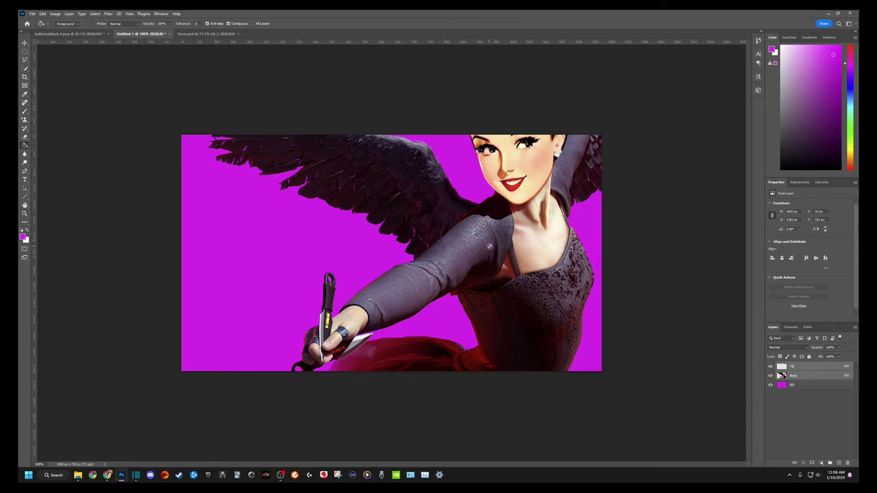
Scale the linked TB and Body layers to about 55% and place the figure on the right half of the purple canvas
key(ctrl+t)
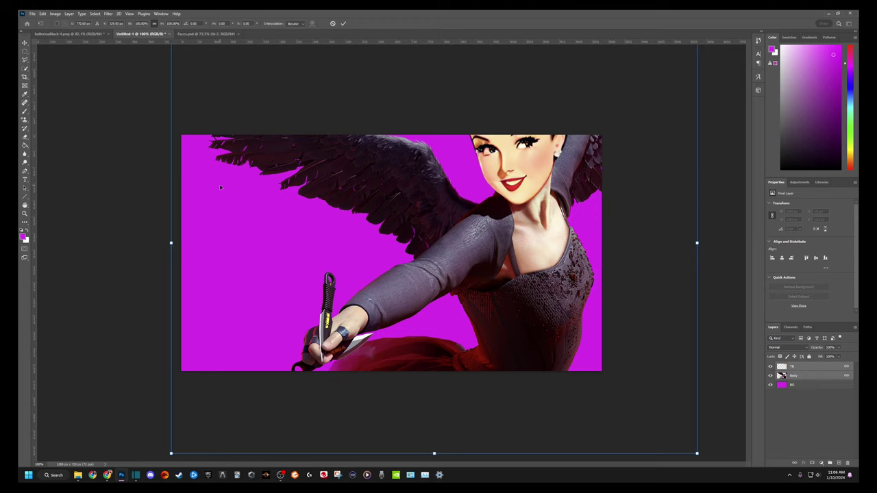
drag(173, 454, 438, 239)
drag(582, 184, 492, 316)
drag(347, 163, 316, 136)
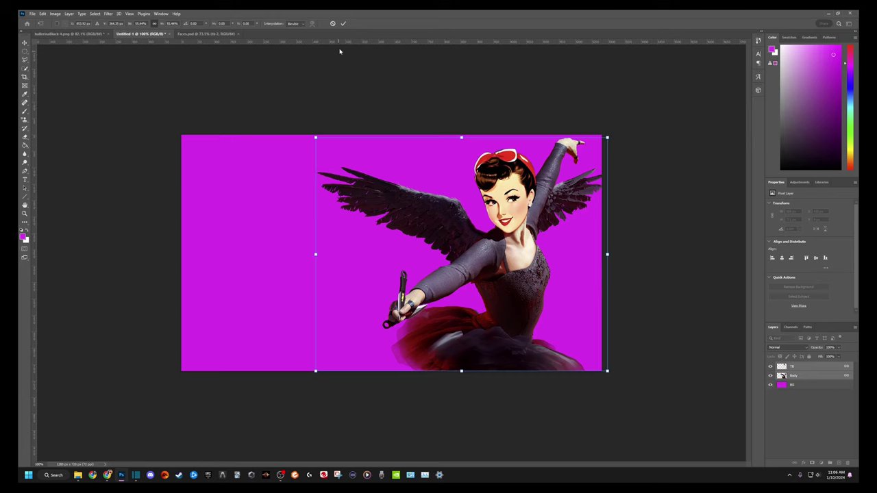
click(344, 24)
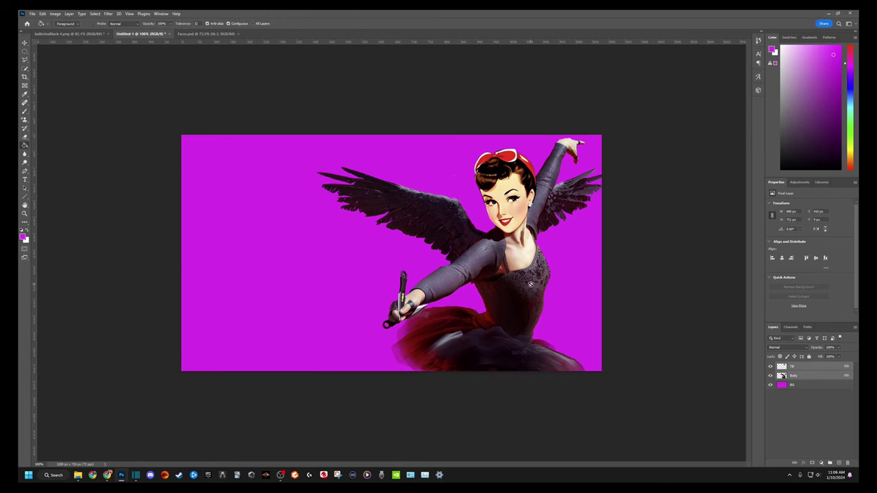
click(818, 385)
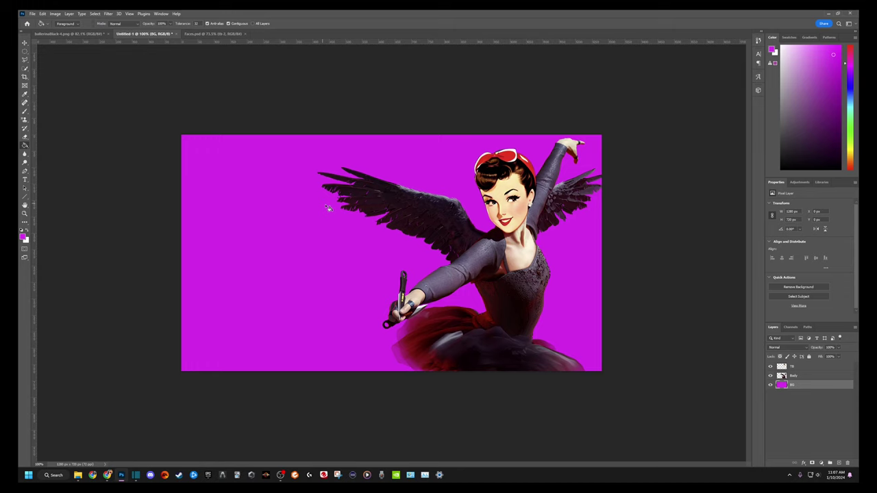
click(805, 376)
click(803, 368)
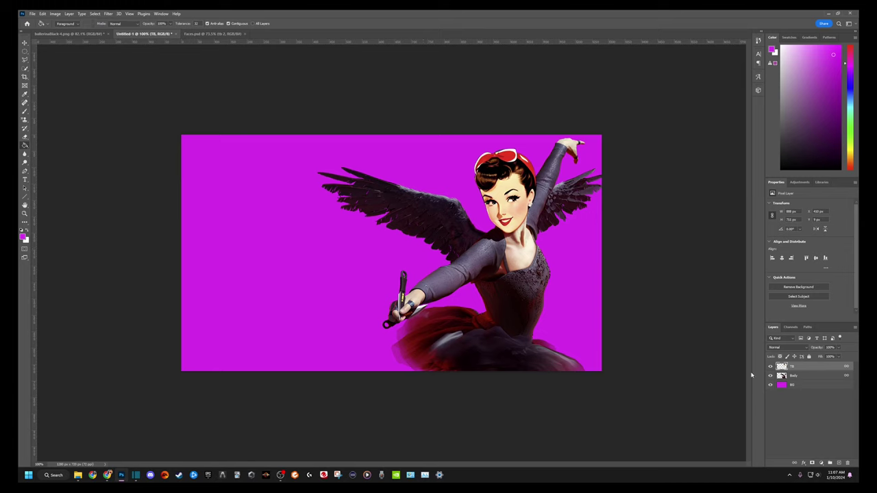
Add a text layer reading "THE" directly above BG and shrink its text box into the canvas's upper-left corner
click(810, 385)
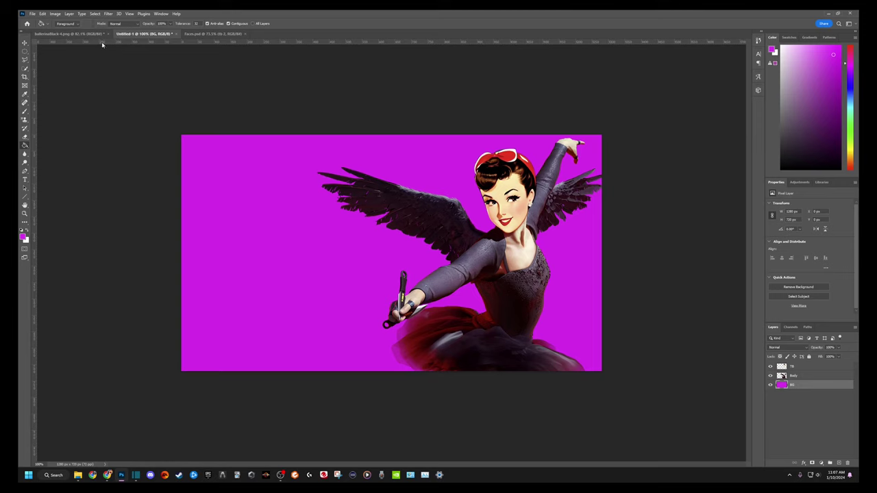
click(24, 180)
drag(184, 144, 458, 268)
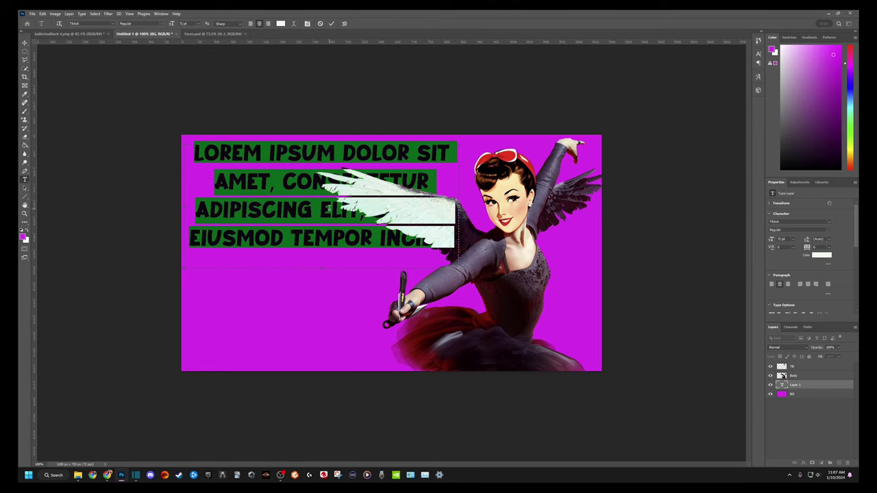
text(THE)
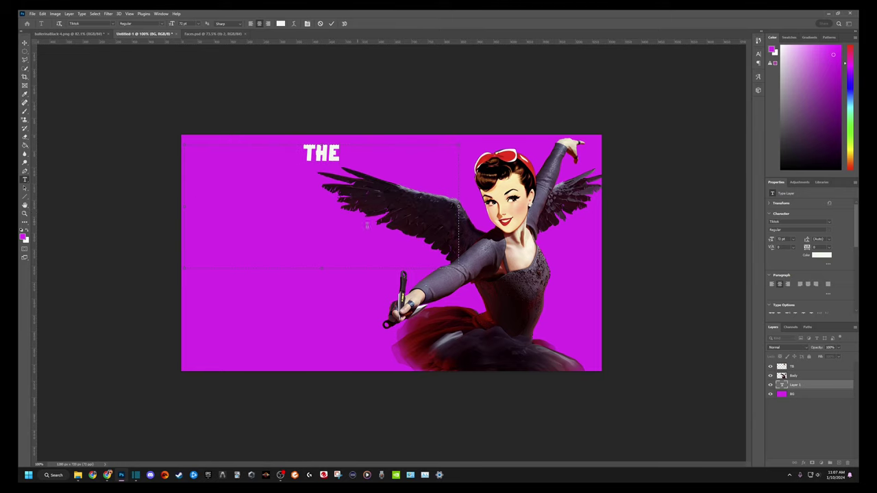
drag(458, 267, 259, 164)
click(286, 100)
key(v)
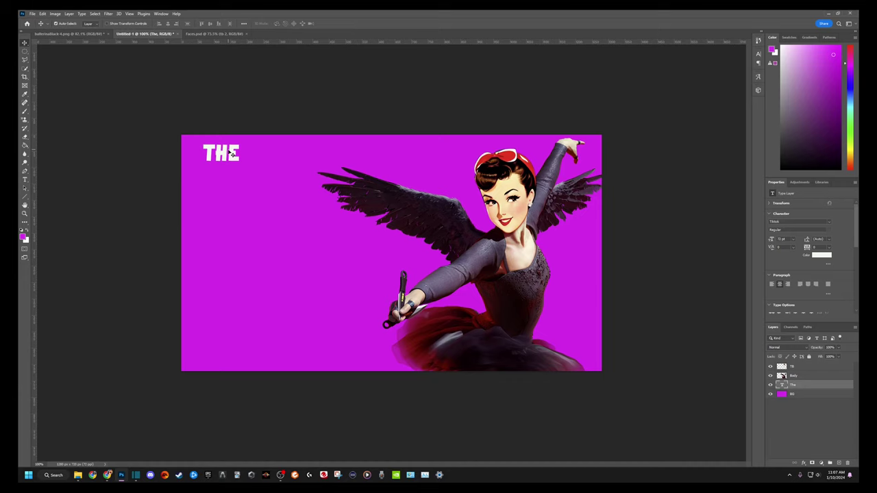
Enlarge the THE text to about 188 pt and position it in the canvas's upper-left area, clear of the wing
key(ctrl+t)
drag(258, 165, 373, 237)
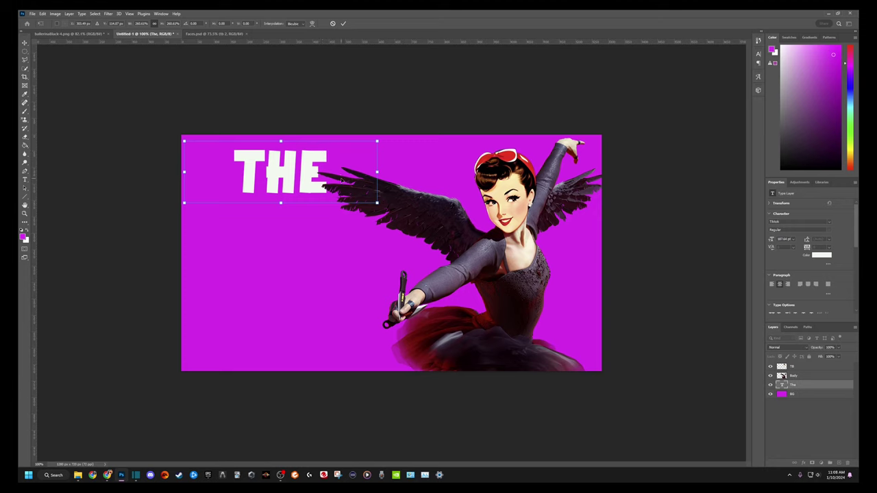
click(344, 23)
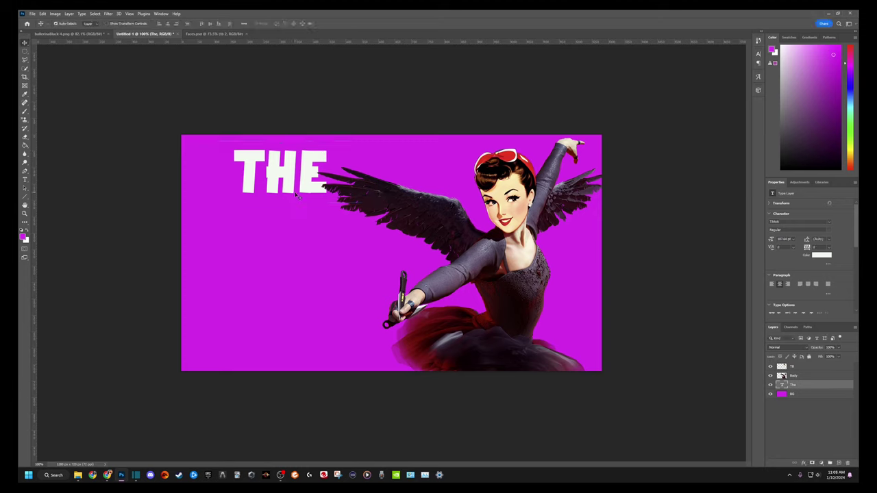
drag(302, 186, 277, 189)
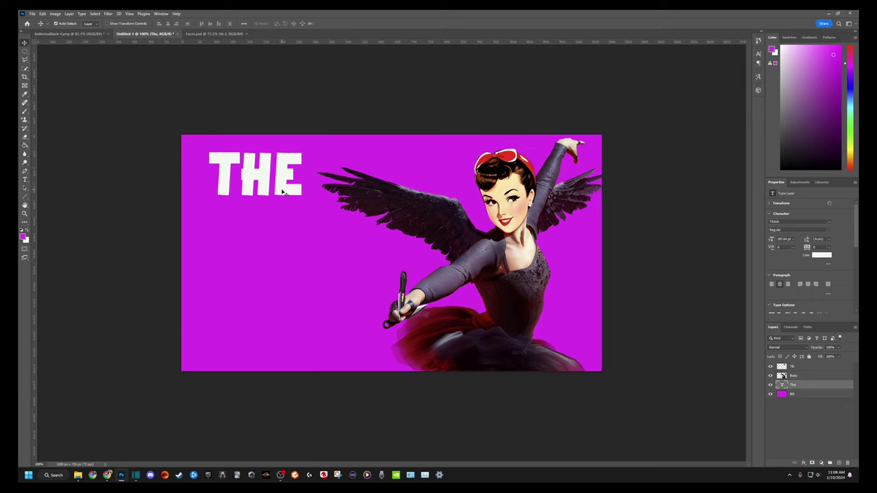
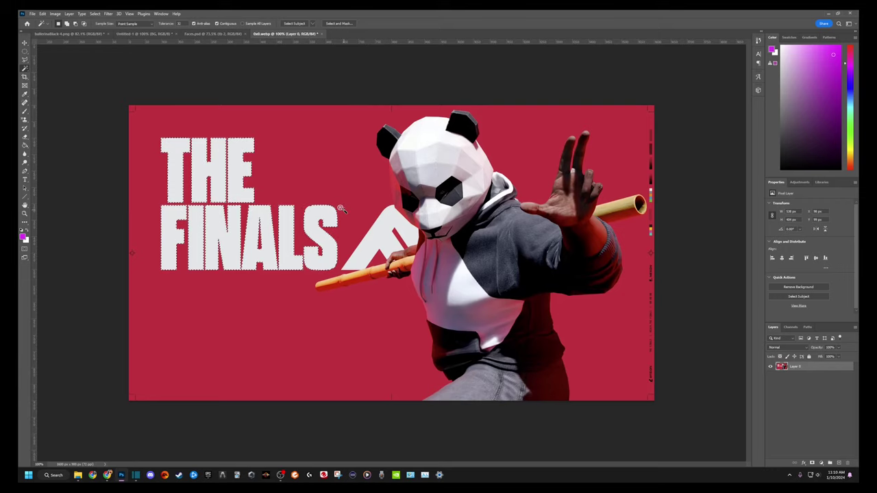
Add the ring and letter of the small ® symbol to the THE FINALS lettering selection with the Magic Wand
key(z)
drag(347, 211, 411, 213)
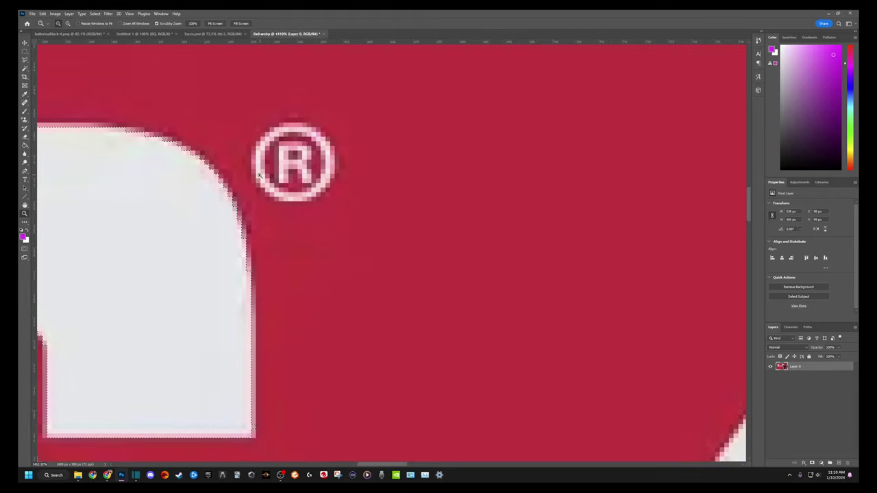
key(w)
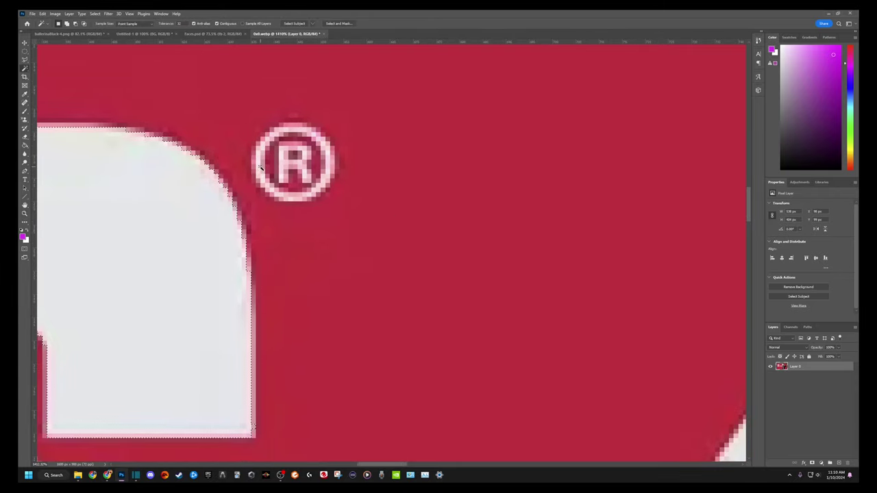
shift+click(269, 147)
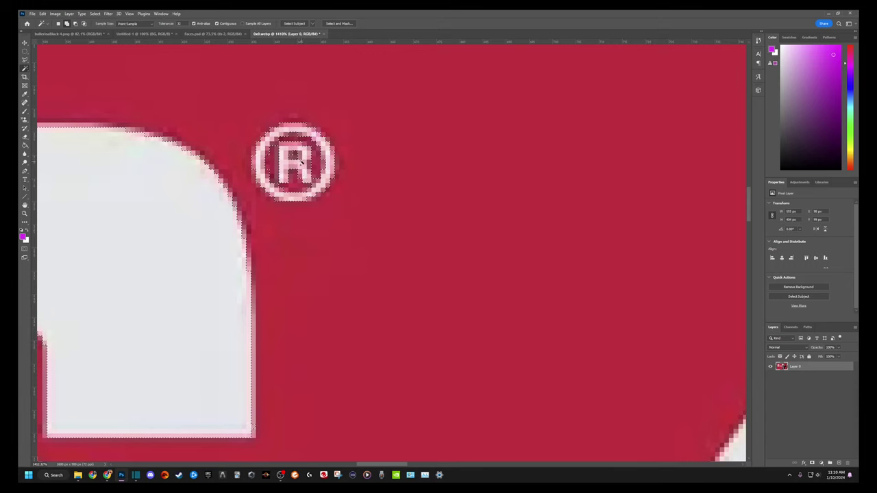
shift+click(293, 155)
key(z)
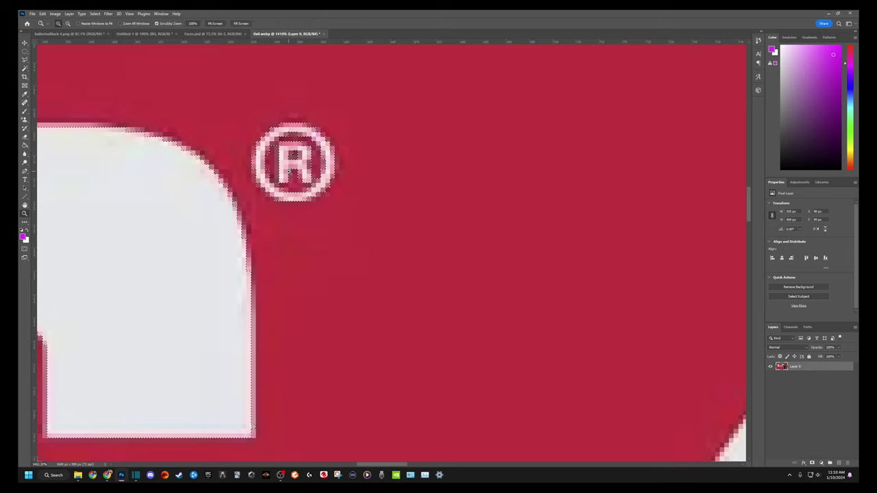
drag(289, 176, 211, 172)
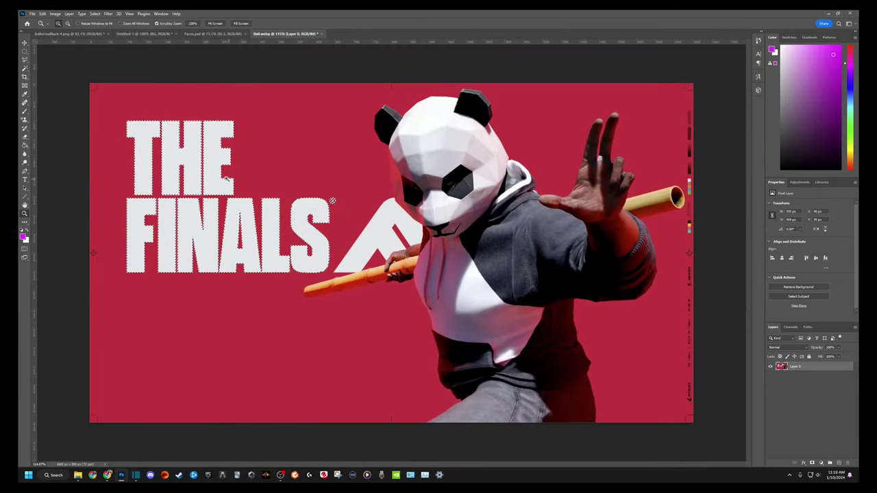
Copy the selected THE FINALS lettering into the Untitled-1 document and place it at the canvas's upper left, behind the figure
key(v)
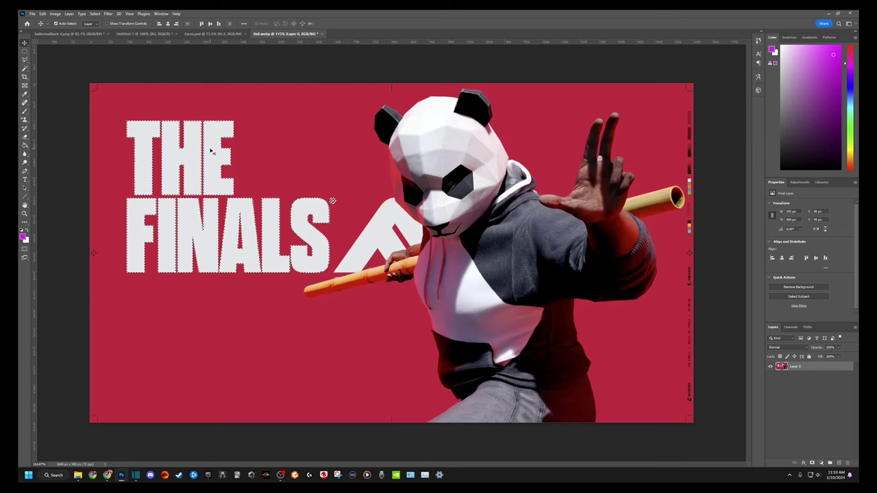
drag(212, 147, 268, 185)
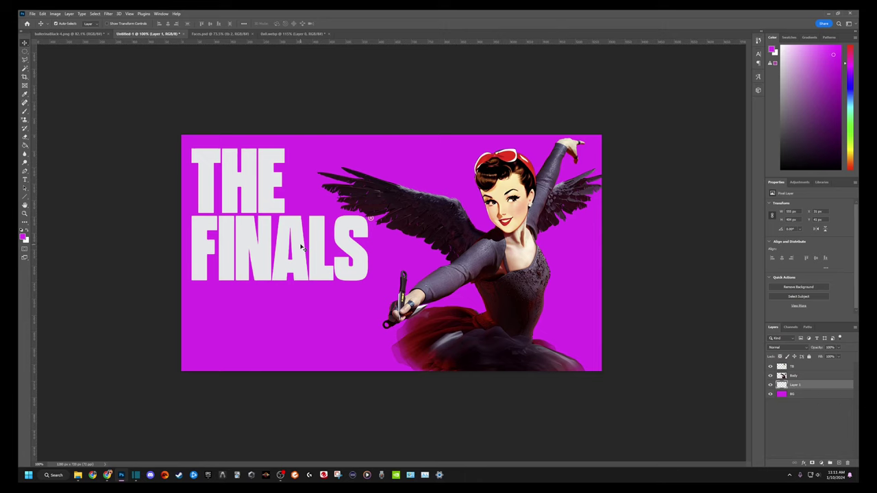
drag(300, 248, 301, 248)
click(295, 33)
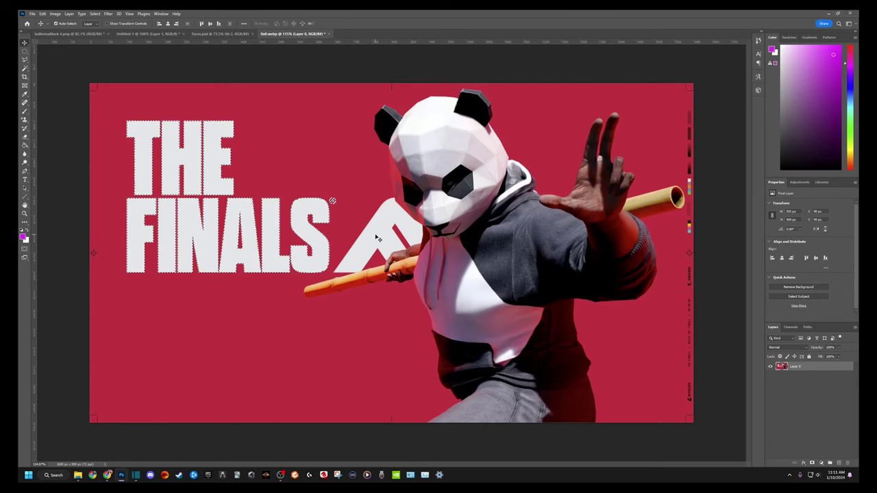
click(147, 33)
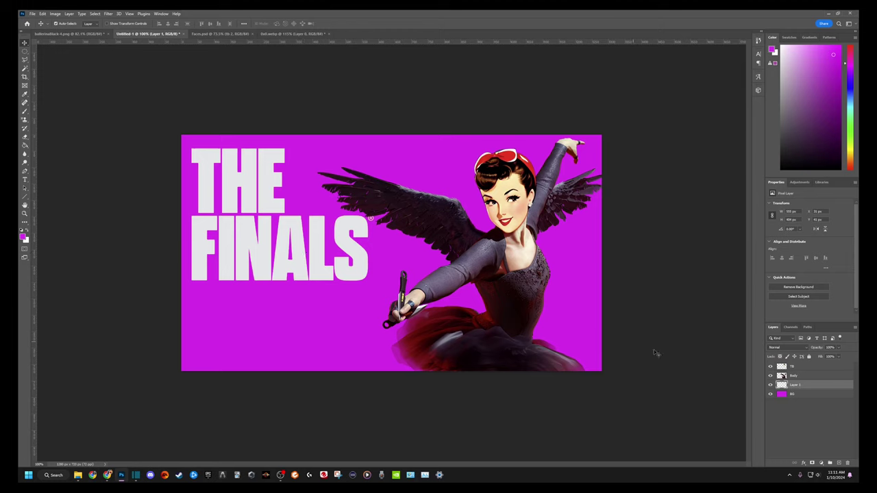
Rename the THE FINALS lettering layer as Finals and toggle its visibility off and on to check it
double_click(798, 387)
text(Finals)
key(Return)
click(770, 385)
click(770, 385)
Place the falling-coins clipart directly above the BG layer, enlarge it, and position it in the canvas's lower-left area beneath the lettering
key(alt+bracketleft)
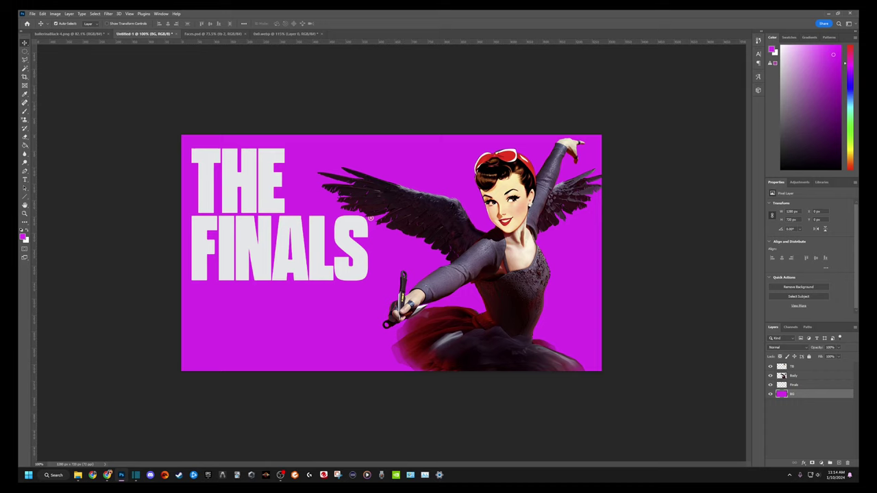
drag(99, 260, 249, 316)
drag(398, 272, 324, 348)
drag(243, 290, 221, 189)
click(344, 24)
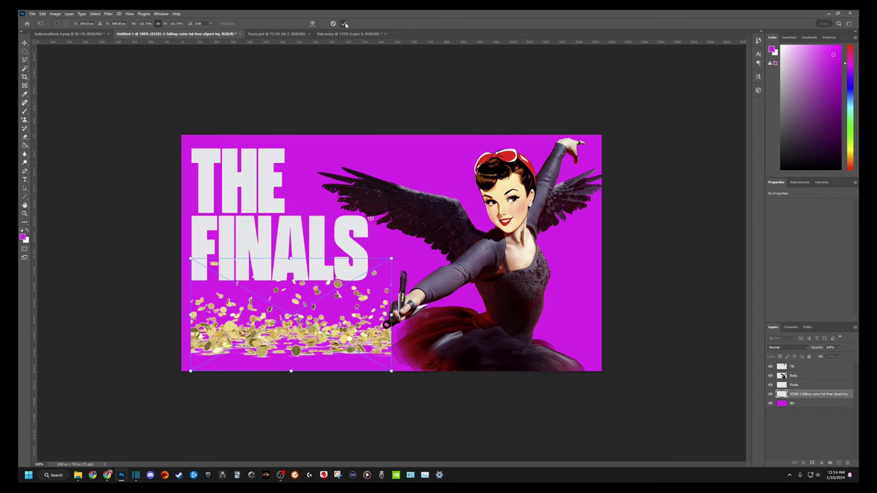
Try enlarging and stretching the falling-coins clipart until it spans the full canvas width and extends below the canvas's lower edge
drag(307, 331, 340, 348)
key(ctrl+t)
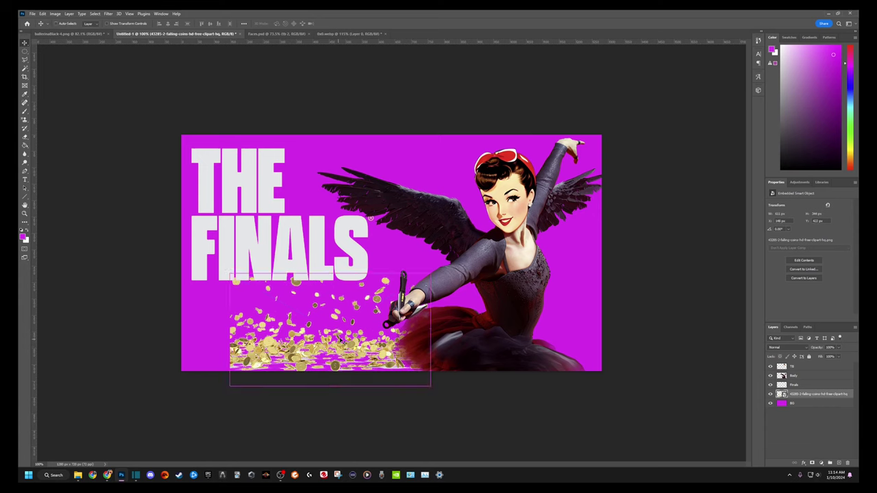
drag(340, 348, 405, 294)
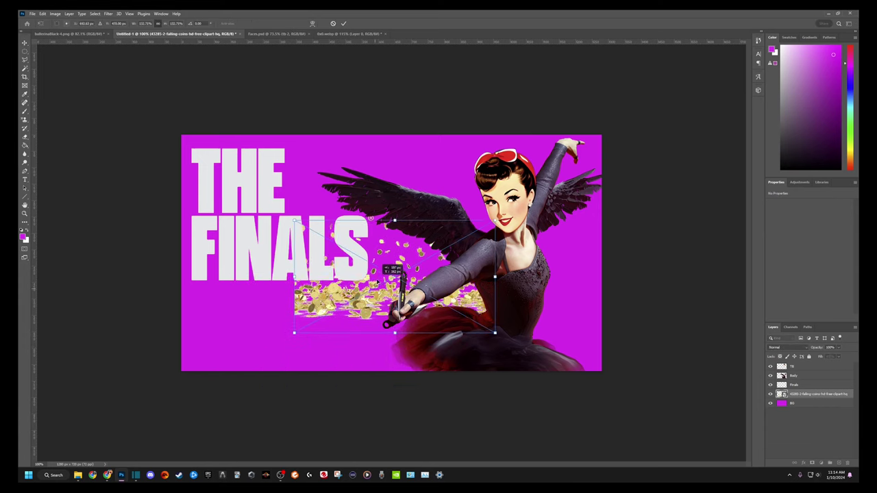
drag(295, 220, 182, 134)
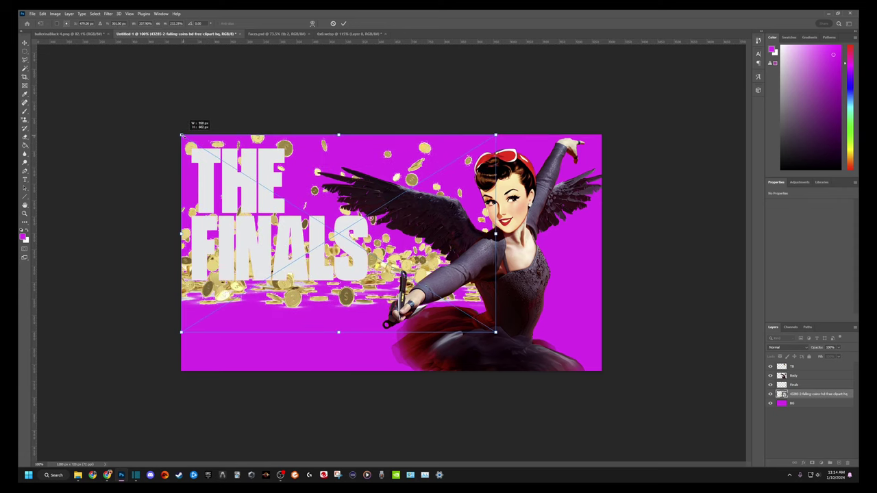
drag(498, 335, 601, 372)
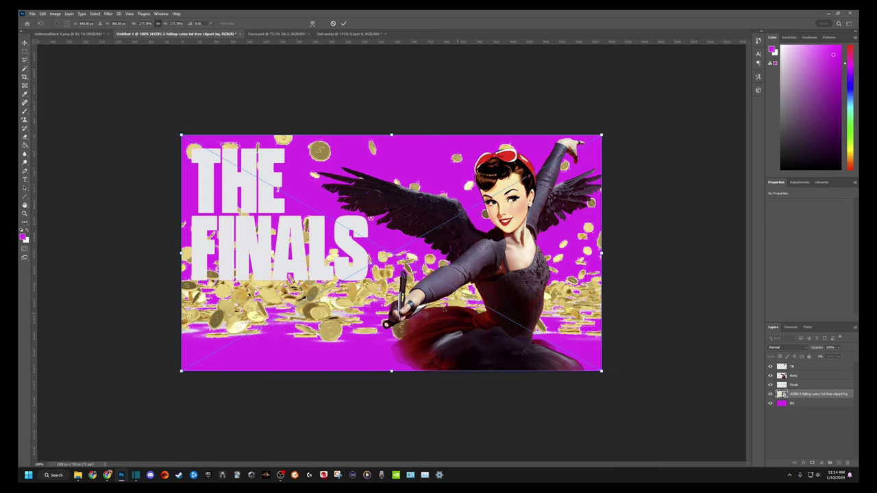
drag(371, 305, 372, 380)
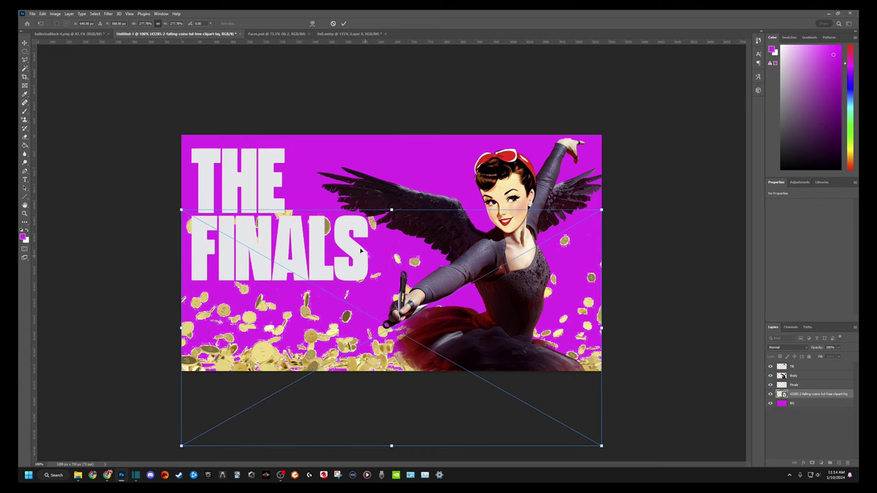
drag(390, 211, 392, 135)
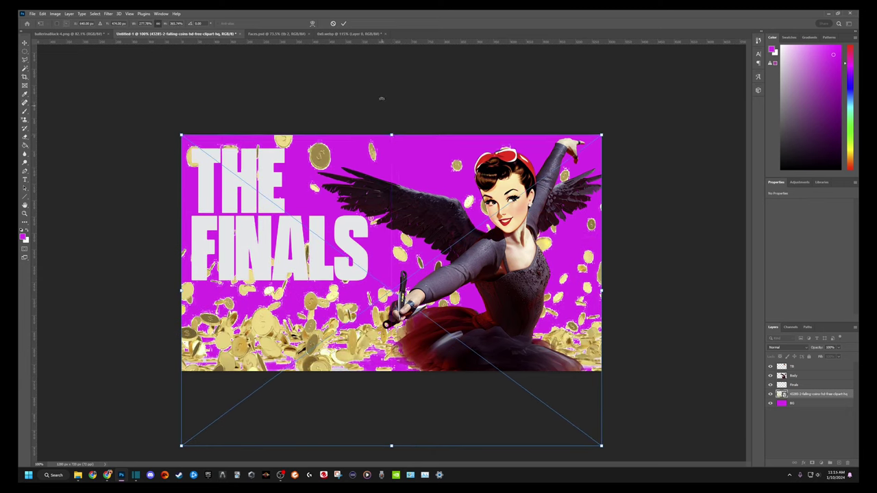
click(343, 23)
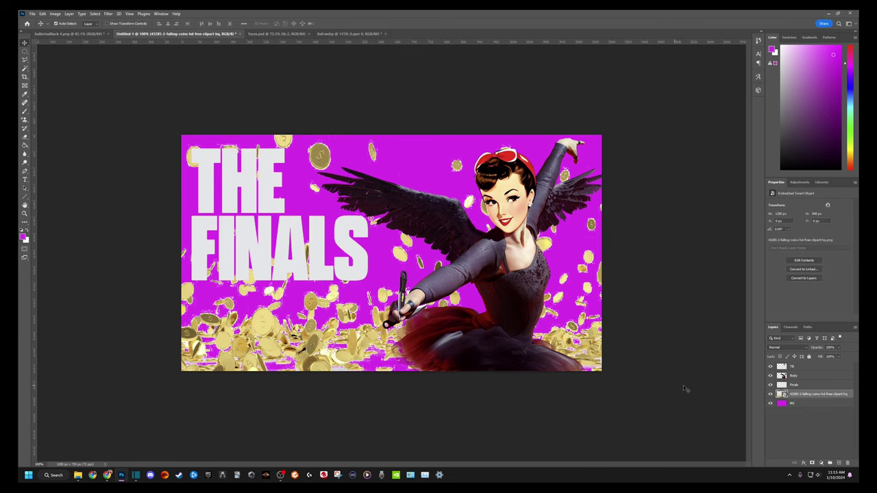
Delete the falling-coins clipart layer and enlarge the gold dollar-coins layer behind the figure to about 1382 × 777 px
key(Delete)
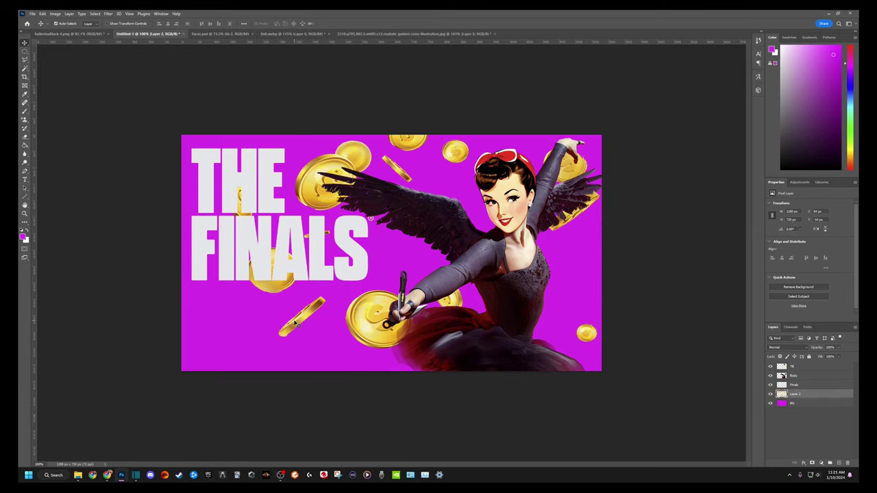
key(ctrl+t)
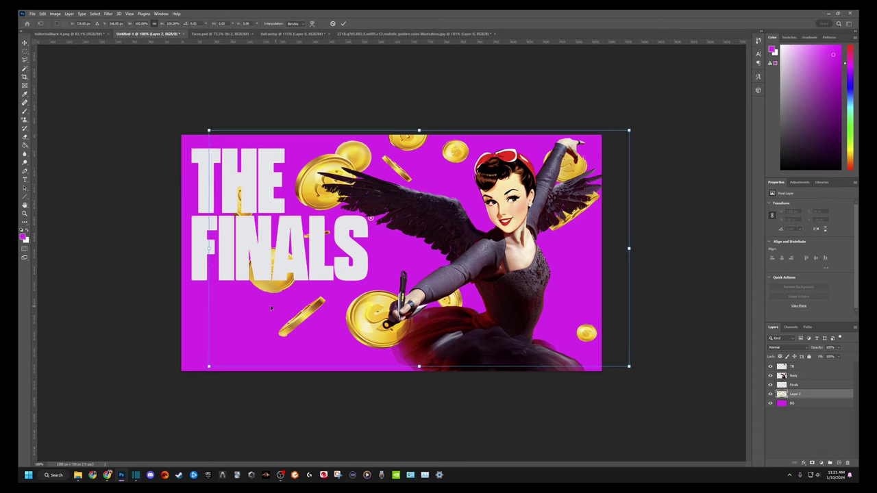
drag(210, 367, 197, 371)
mouse_move(176, 378)
mouse_down()
mouse_move(155, 381)
mouse_move(164, 378)
mouse_up()
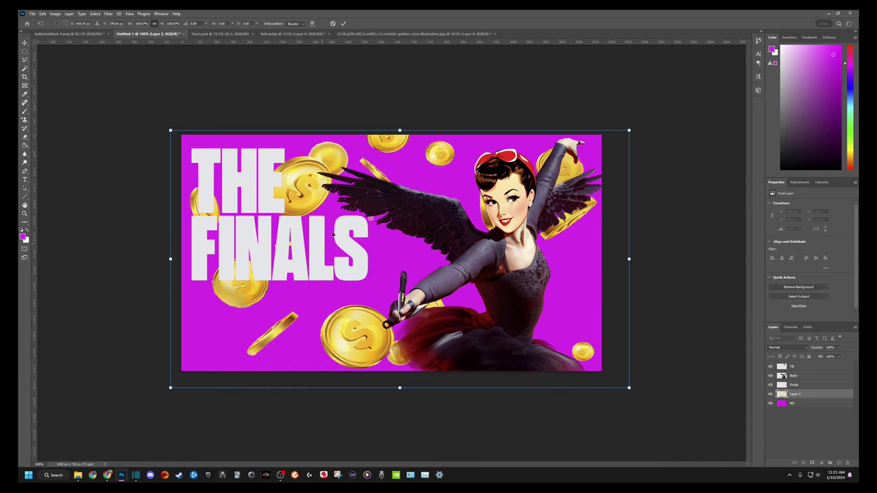
drag(400, 130, 401, 135)
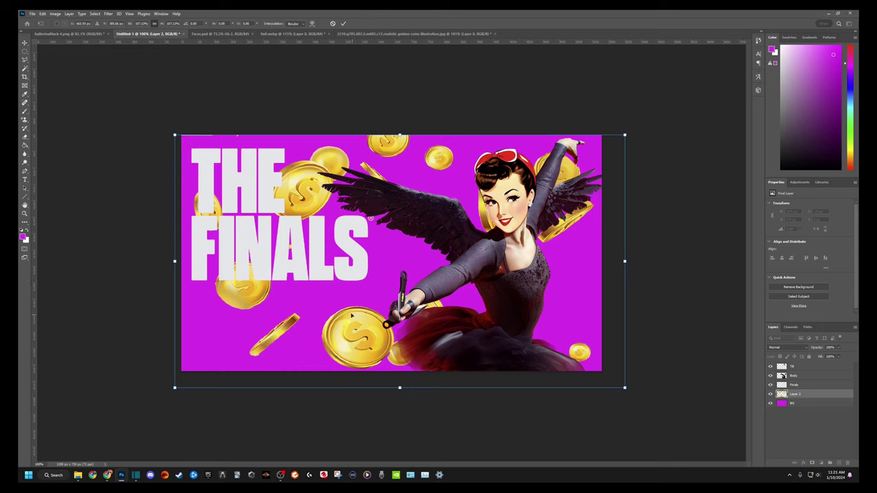
mouse_move(174, 388)
mouse_down()
mouse_move(321, 303)
mouse_move(150, 390)
mouse_move(171, 374)
mouse_move(171, 389)
mouse_up()
click(343, 23)
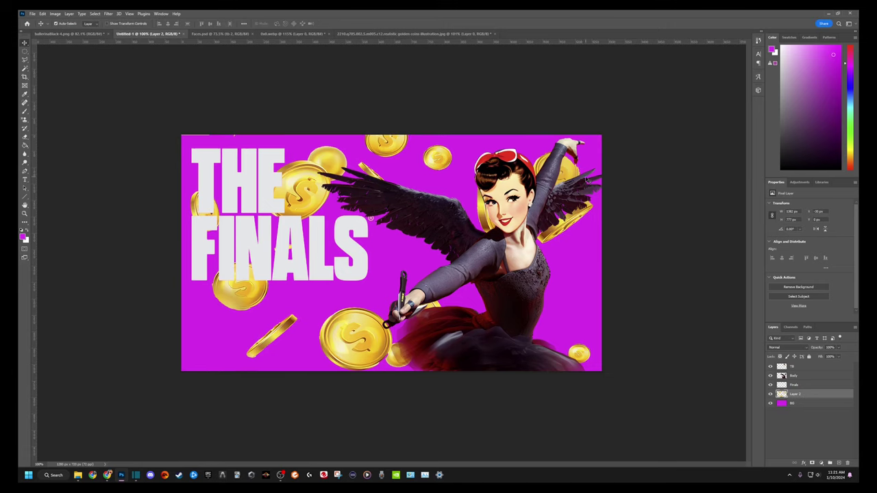
Shift the gold dollar-coins layer down and left, and stretch it back up to the canvas's upper edge, about 1393 × 837 px
key(e)
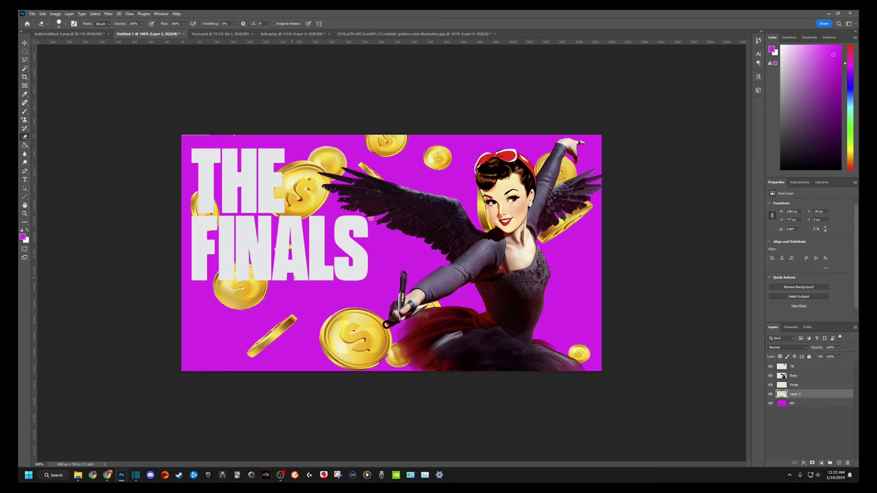
key(ctrl+t)
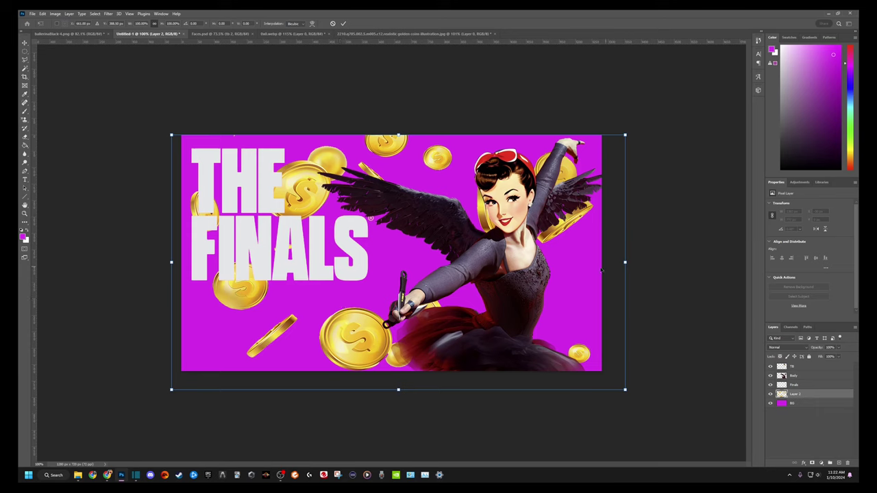
mouse_move(625, 390)
mouse_down()
mouse_move(685, 416)
mouse_move(643, 406)
mouse_move(651, 411)
mouse_move(633, 413)
mouse_move(628, 393)
mouse_up()
drag(367, 334, 358, 355)
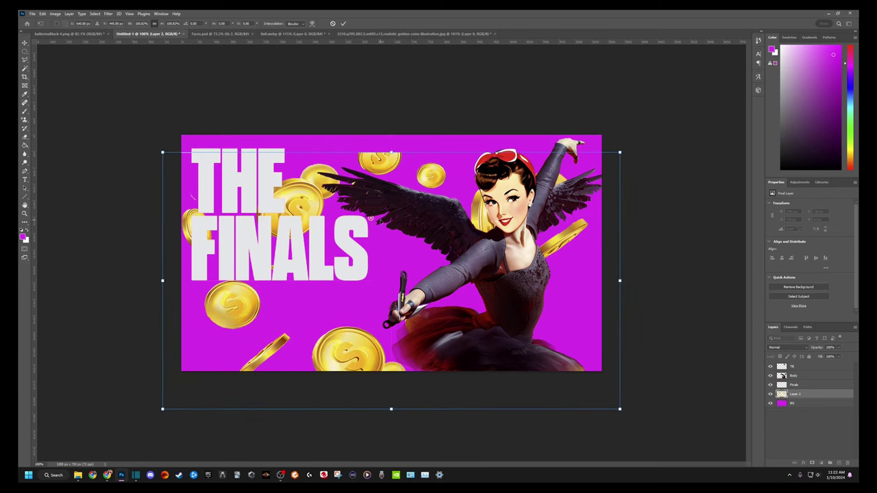
drag(390, 150, 391, 135)
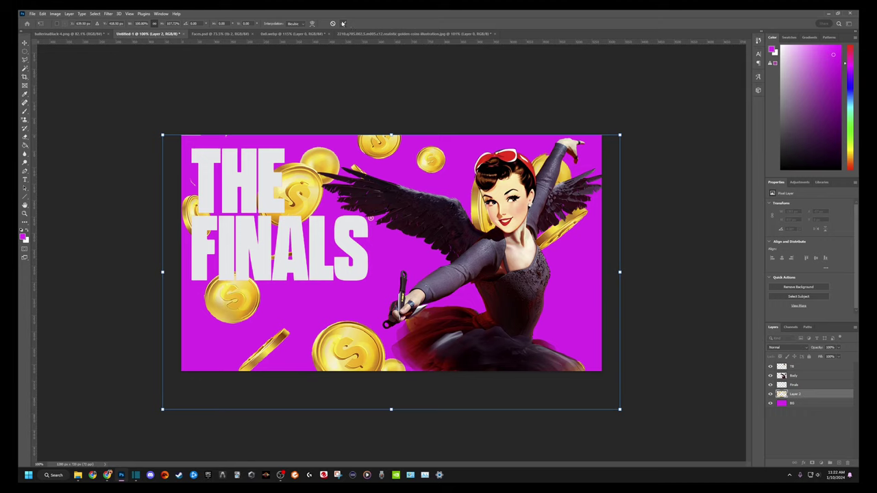
key(Return)
key(b)
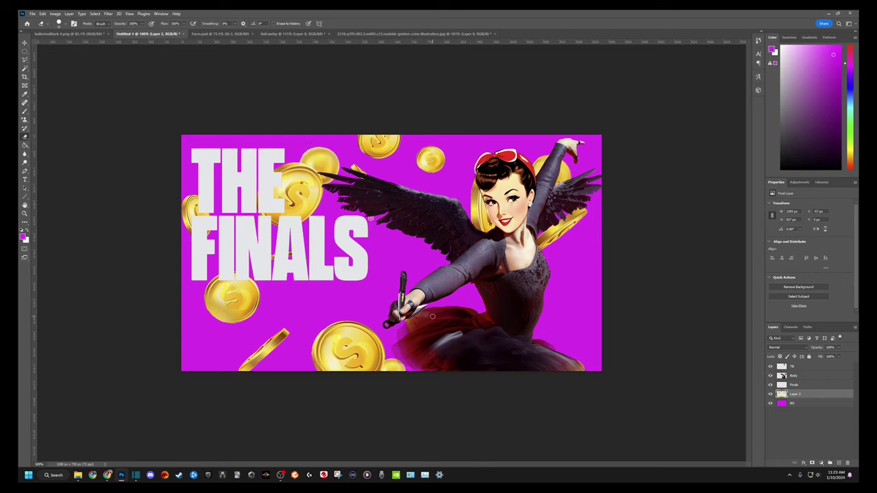
key(v)
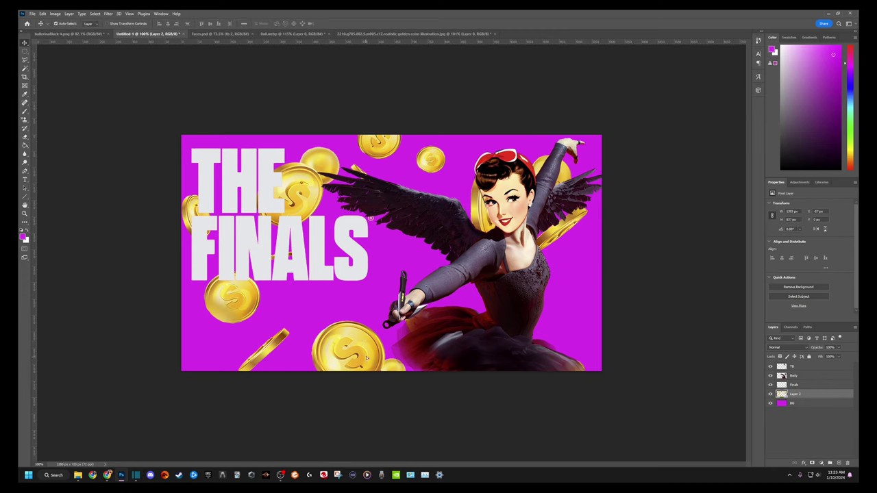
mouse_move(367, 358)
mouse_down()
mouse_move(363, 339)
mouse_move(373, 335)
mouse_move(362, 337)
mouse_up()
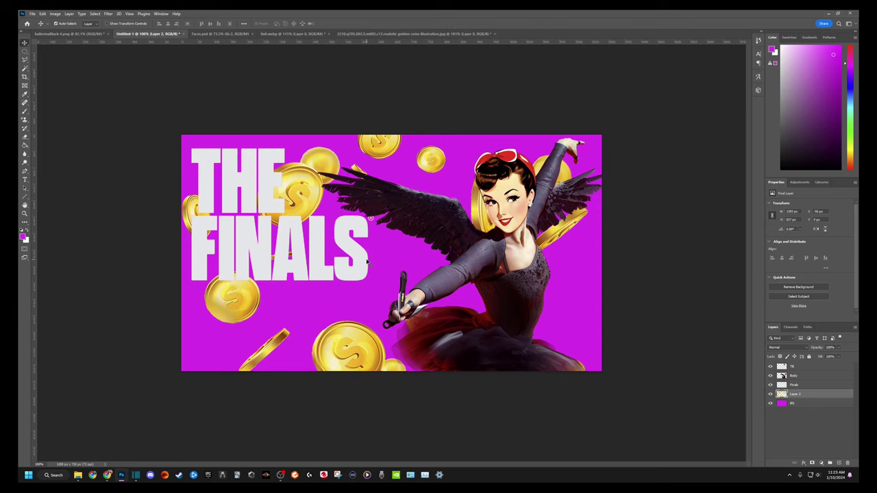
Rename the gold dollar-coins layer as Coins
double_click(794, 394)
text(Coins)
key(Return)
Move the THE FINALS lettering straight down by about 25 px
click(801, 386)
double_click(795, 385)
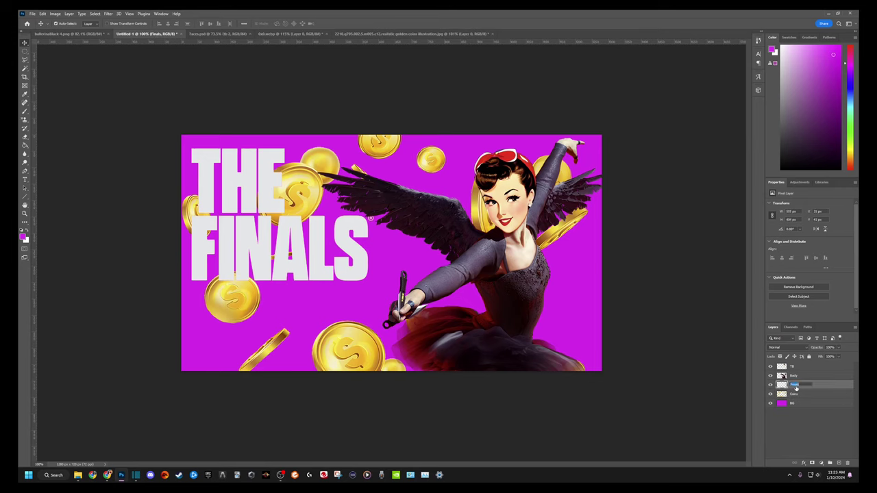
click(791, 422)
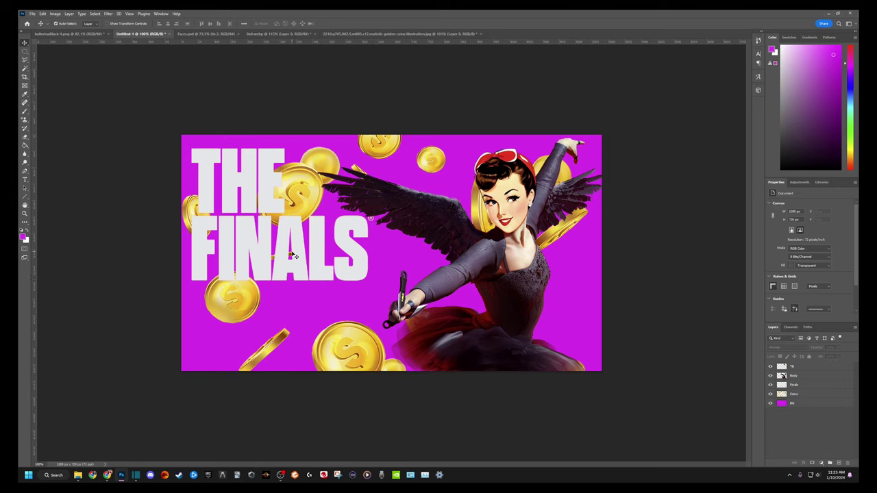
mouse_move(296, 252)
mouse_down()
mouse_move(306, 261)
mouse_move(298, 261)
mouse_up()
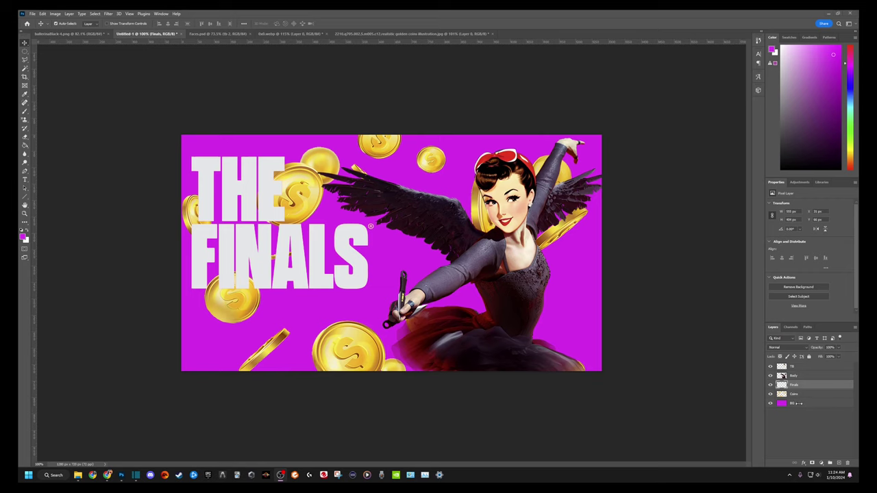
Lock the BG, Body and Coins layers, along with the topmost layer above Body
click(805, 404)
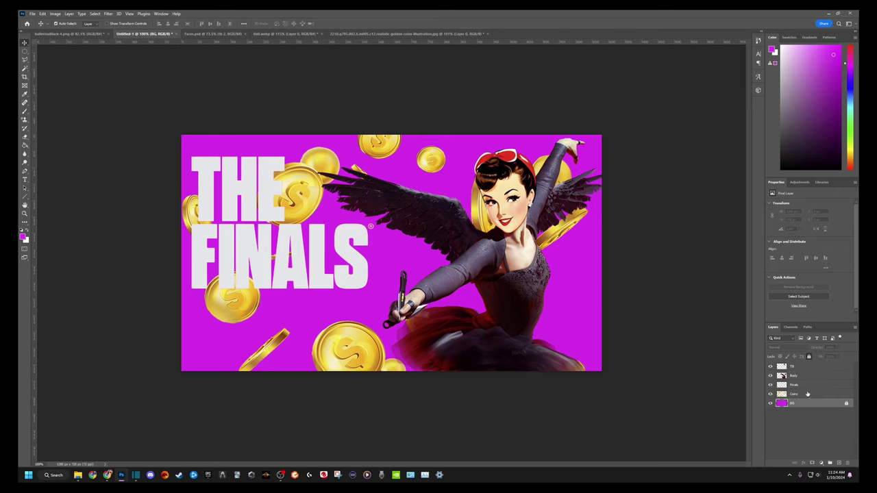
click(805, 369)
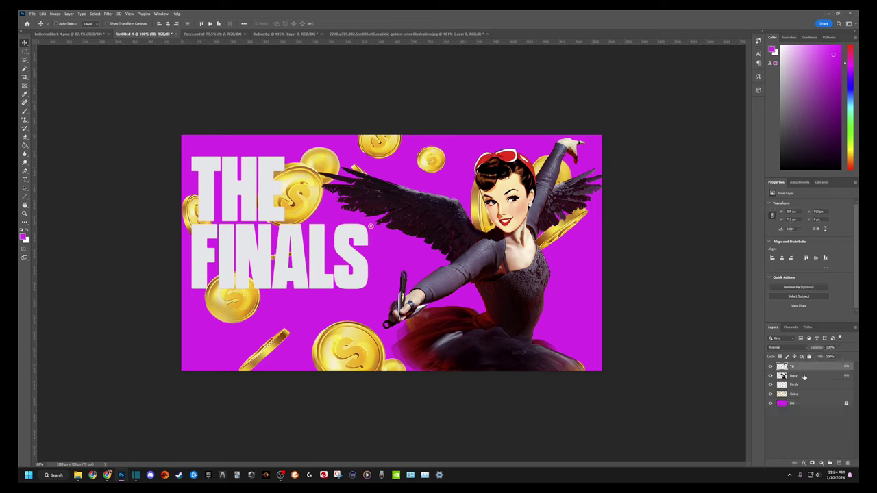
shift+click(804, 377)
click(809, 357)
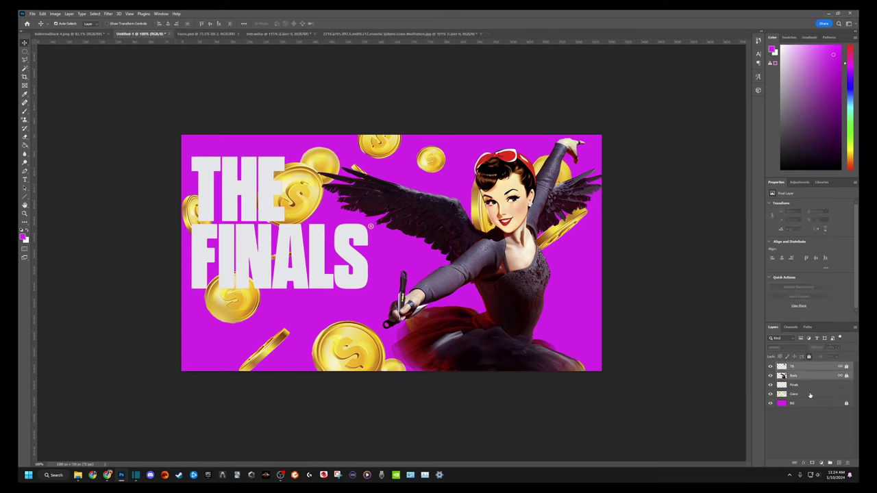
click(813, 395)
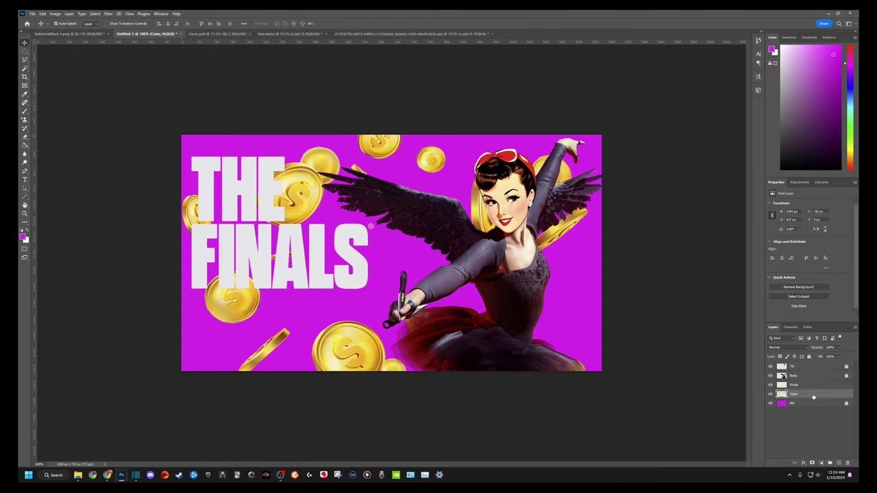
click(809, 356)
Add a Bevel & Emboss layer style to the Finals lettering layer, keeping the artwork's lettering in view
click(816, 385)
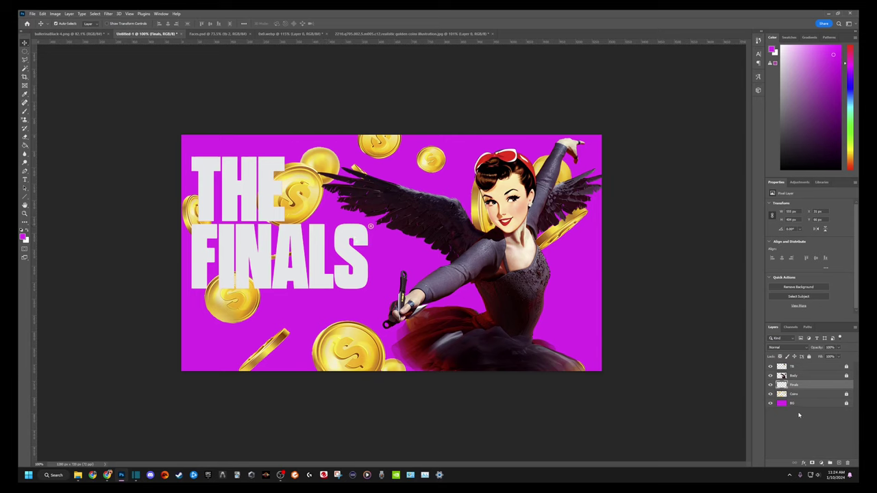
click(802, 462)
click(819, 400)
drag(657, 74, 536, 56)
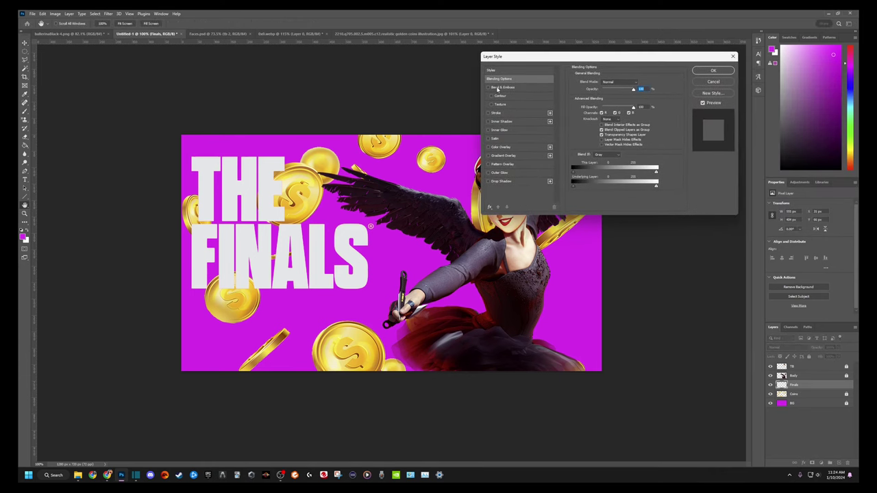
click(489, 88)
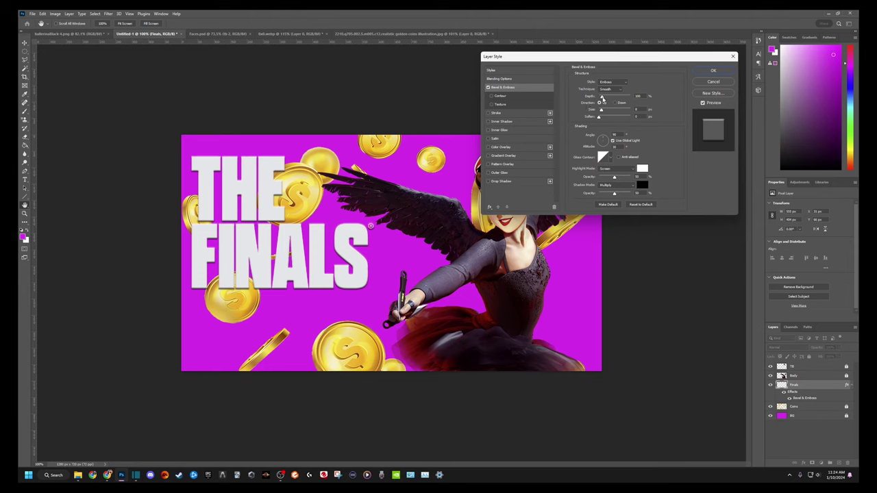
Set the lettering's Bevel & Emboss depth to 100% and its size to 10 px
drag(602, 98, 601, 98)
text(1)
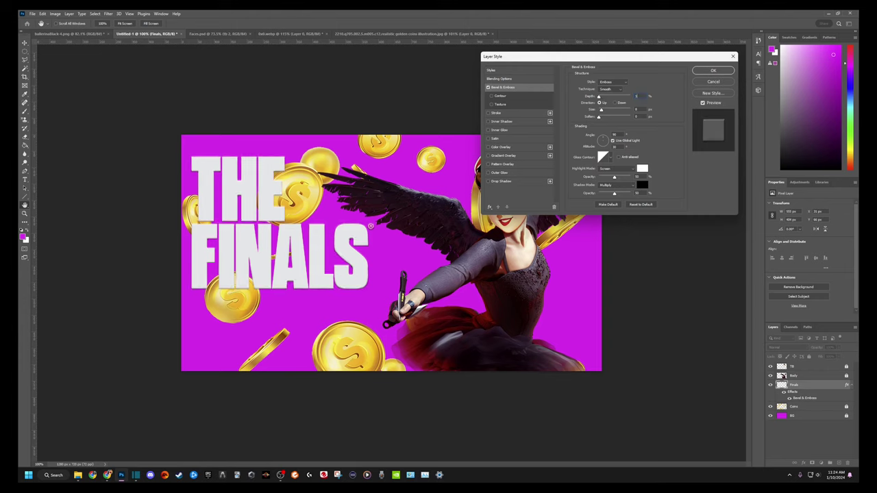
text(00)
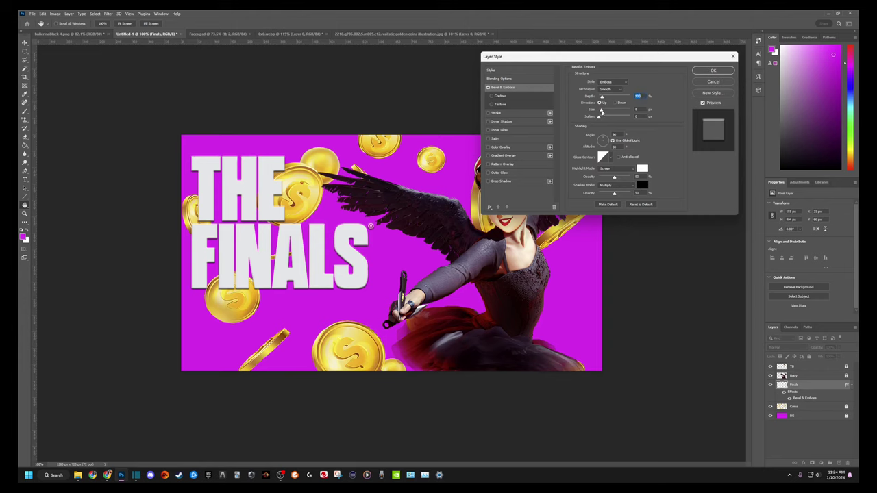
key(Tab)
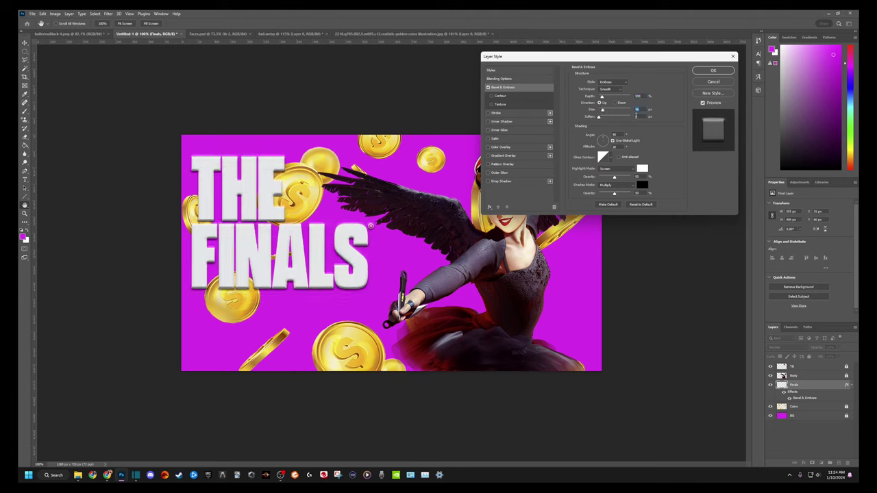
text(5)
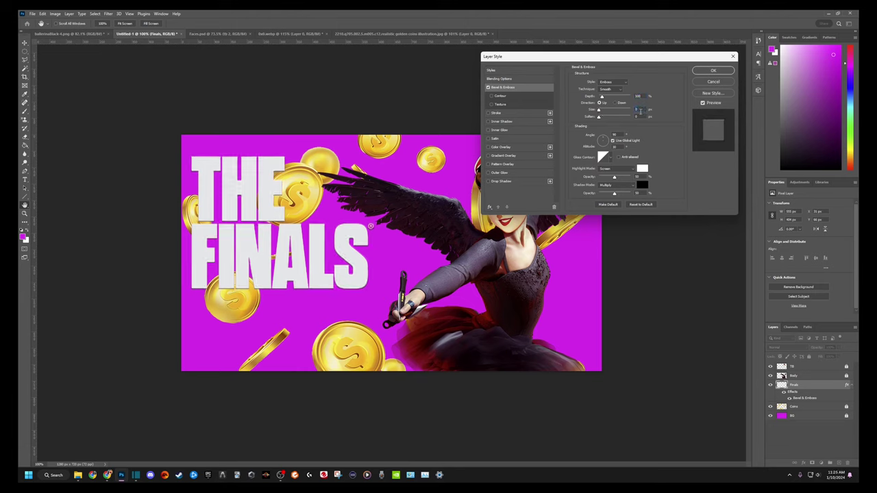
text(10)
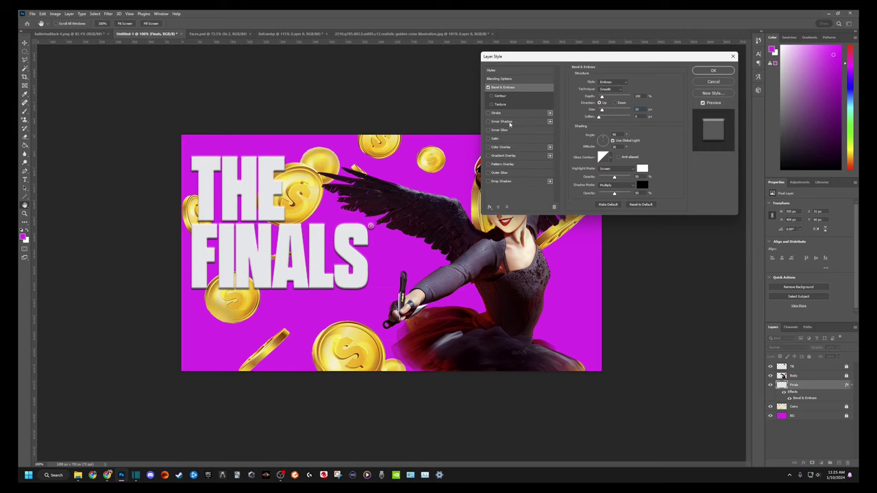
Add a Drop Shadow to the Finals lettering, offset it by about 19 px with 0% spread, and adjust its size to a soft edge
click(506, 182)
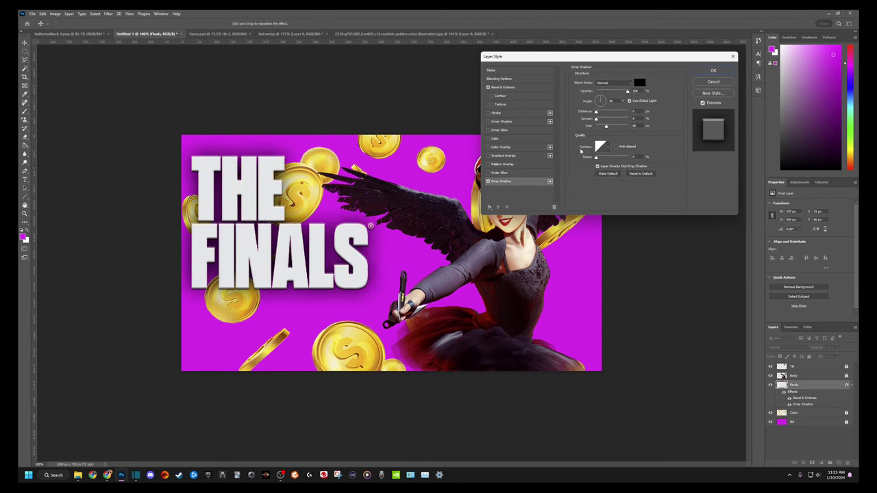
mouse_move(596, 114)
mouse_down()
mouse_move(587, 117)
mouse_move(606, 115)
mouse_move(597, 118)
mouse_move(615, 118)
mouse_move(593, 123)
mouse_move(616, 128)
mouse_move(591, 130)
mouse_up()
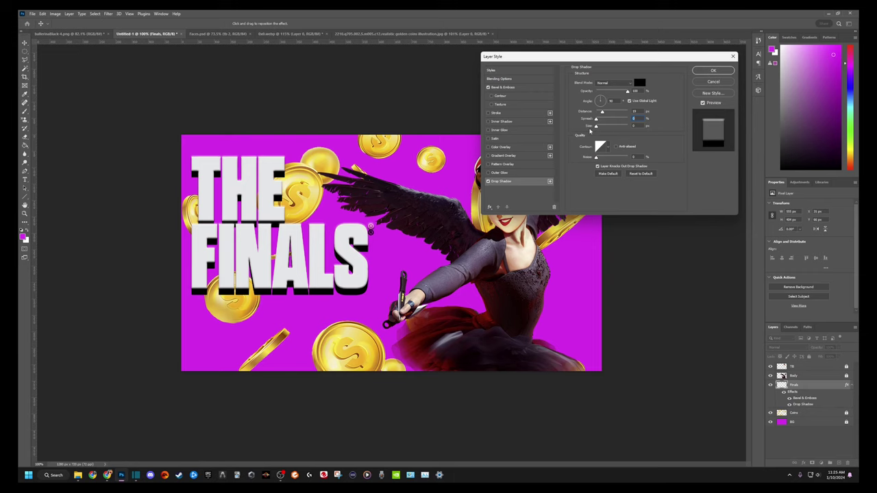
drag(596, 129, 603, 131)
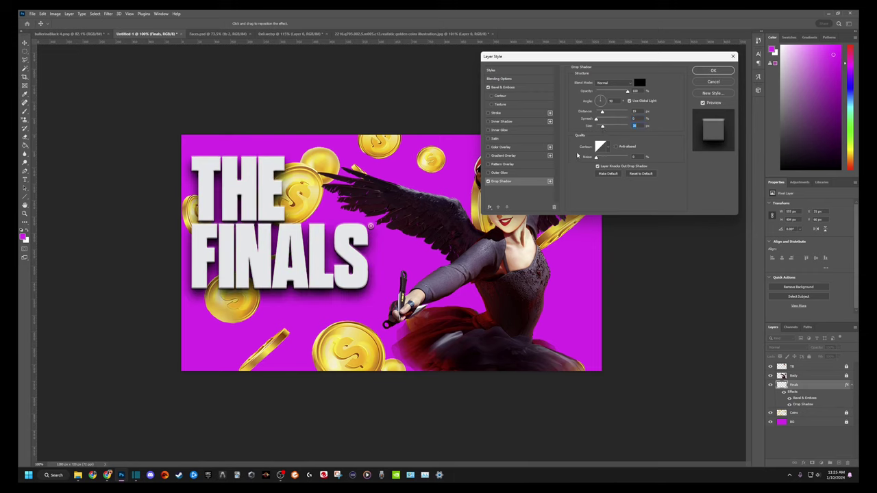
Add an Outer Glow to the lettering, trying green 13ec5b, red, blue and yellow hues before accepting cyan 13d0ec
click(500, 172)
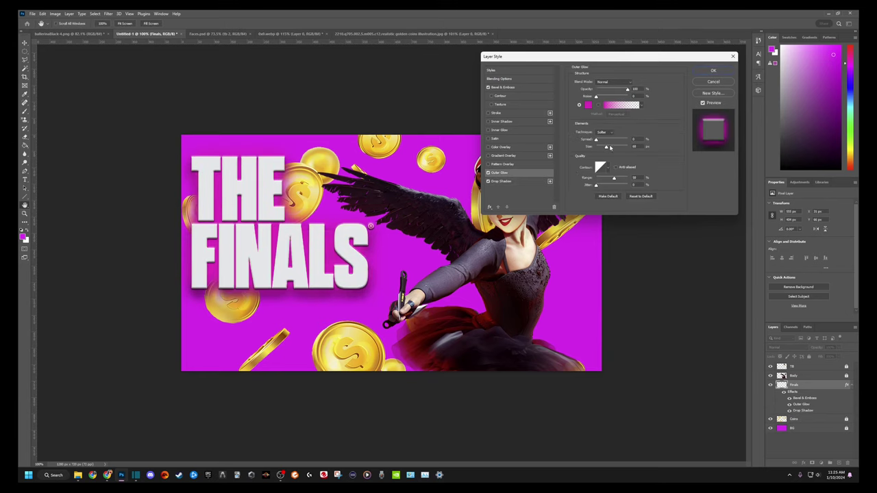
click(588, 105)
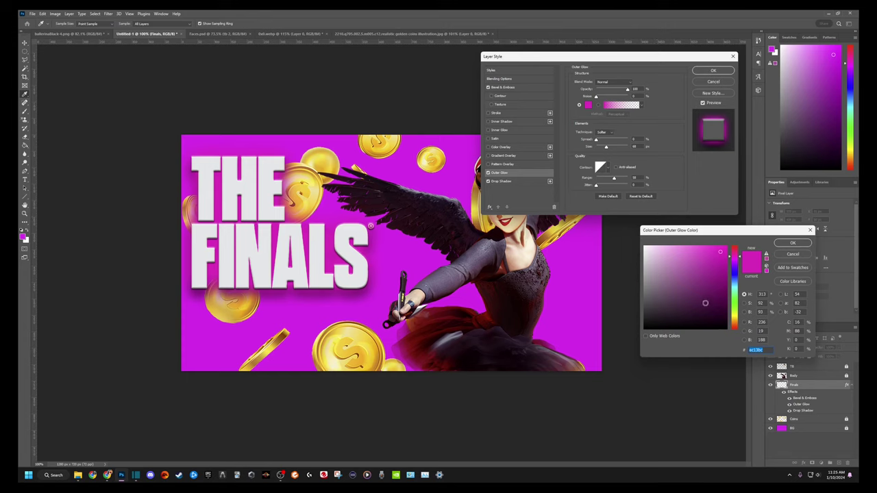
text(13ec5b)
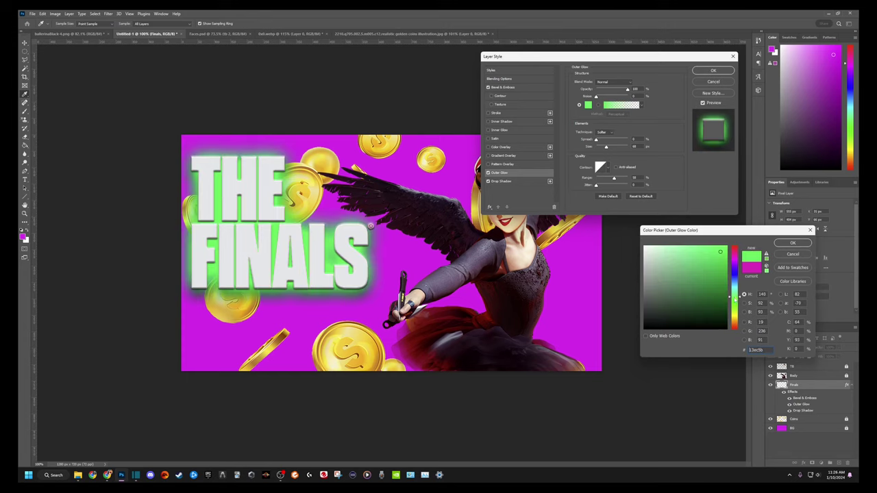
drag(737, 297, 740, 303)
click(735, 251)
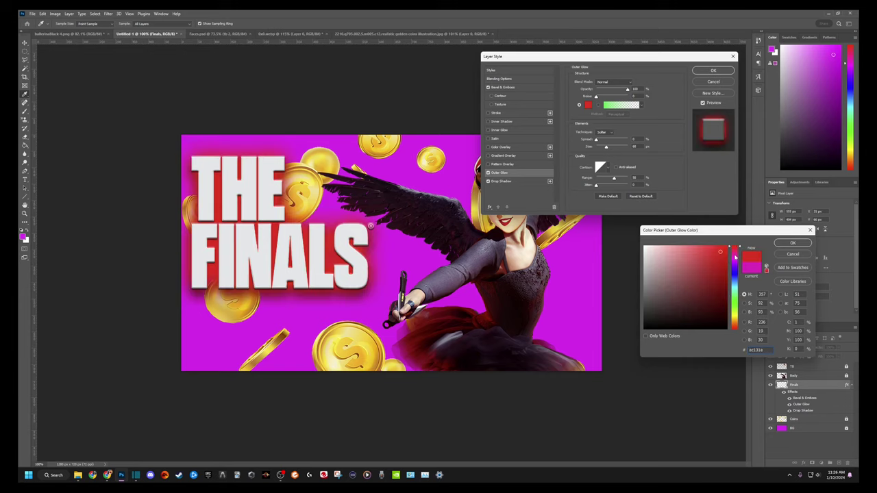
drag(740, 248, 740, 285)
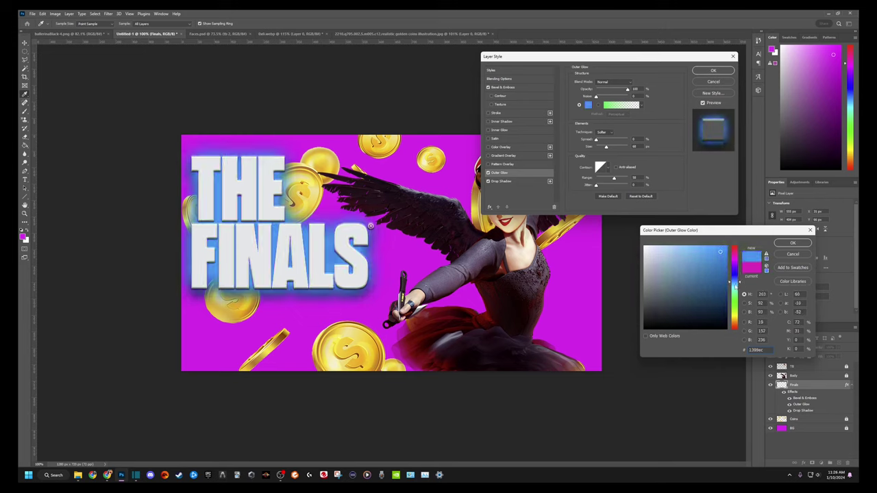
click(738, 317)
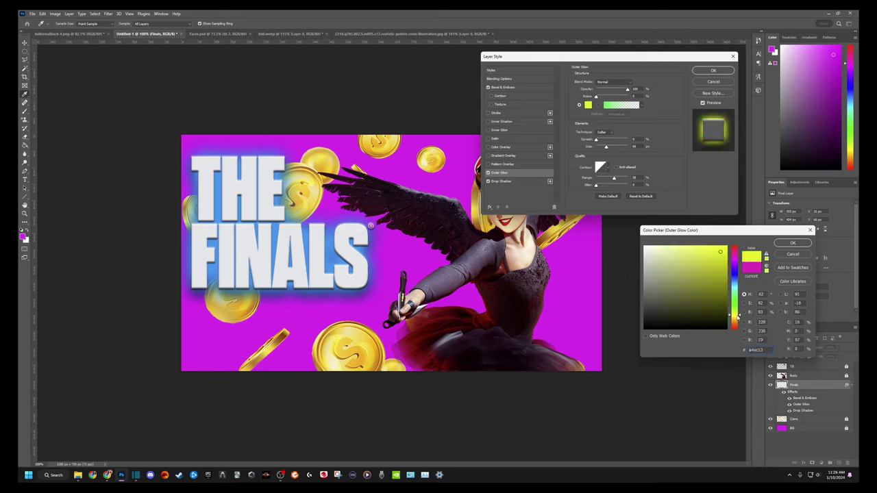
click(737, 283)
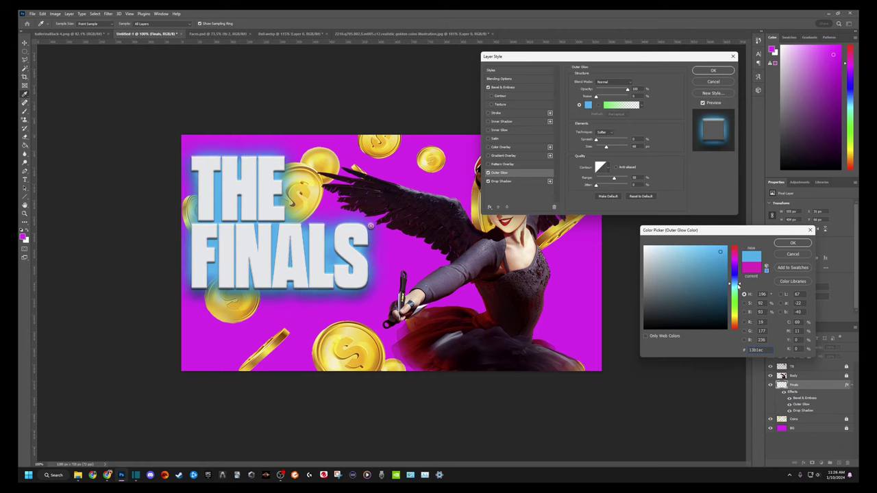
click(740, 287)
click(740, 287)
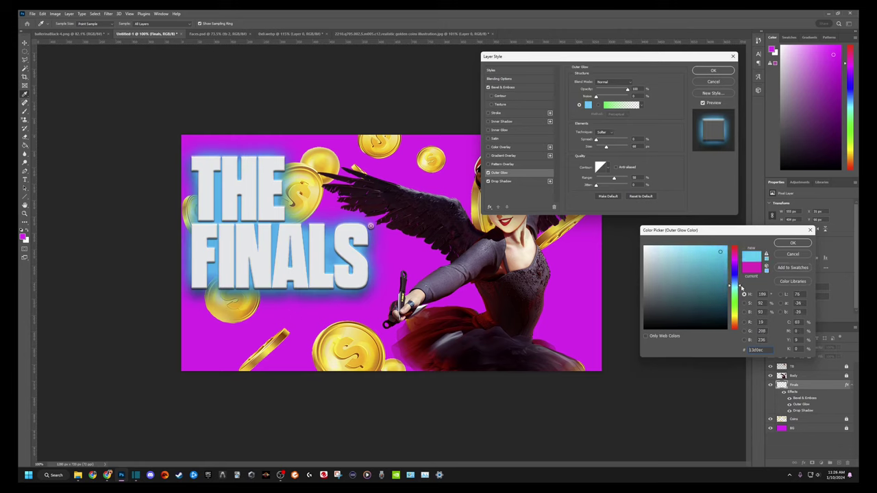
click(789, 243)
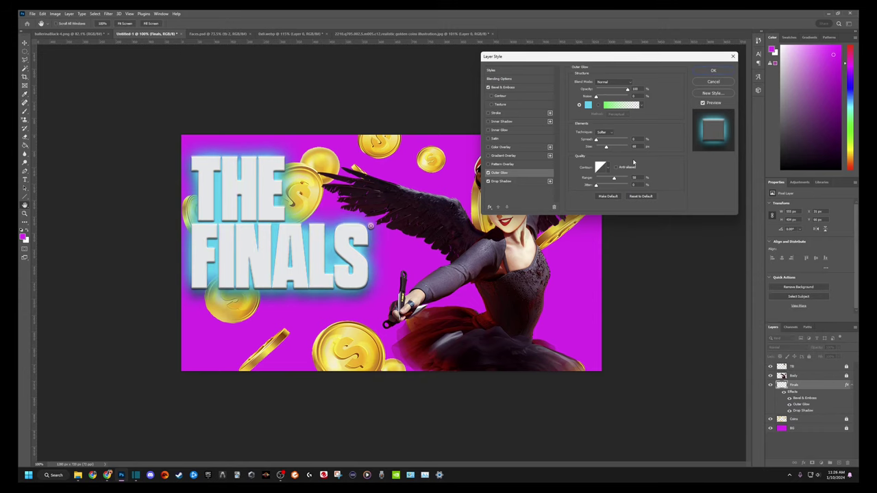
Try the Screen and Soft Light blend modes on the Outer Glow, and set it back to Normal
click(620, 82)
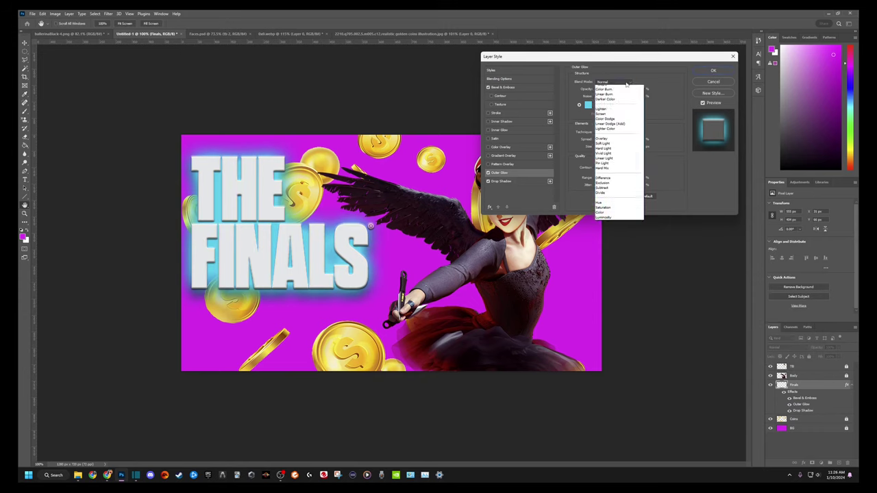
click(621, 138)
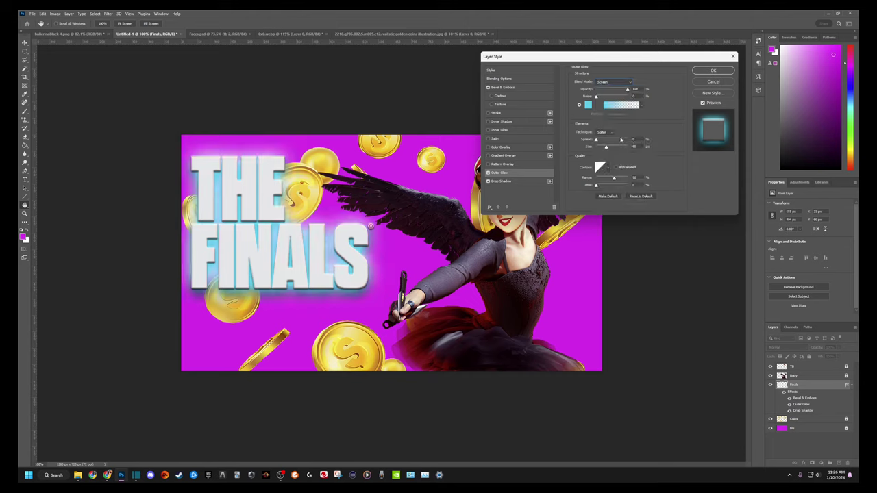
click(608, 82)
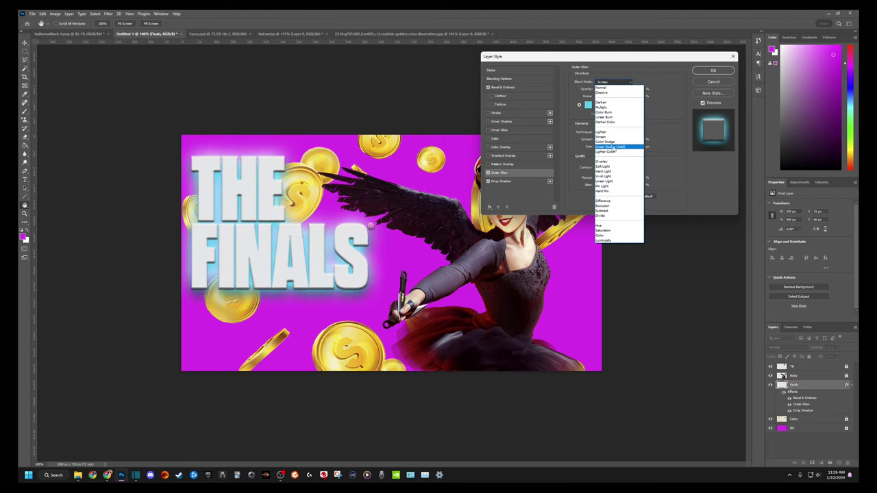
click(603, 167)
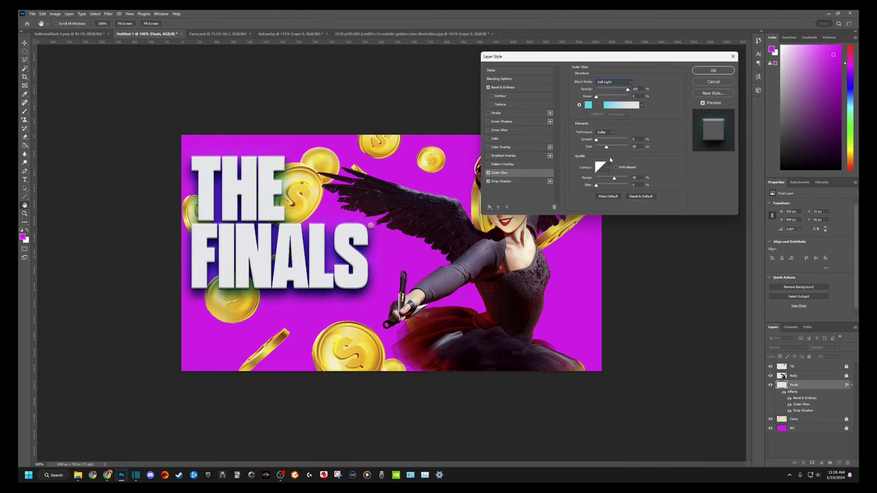
click(601, 83)
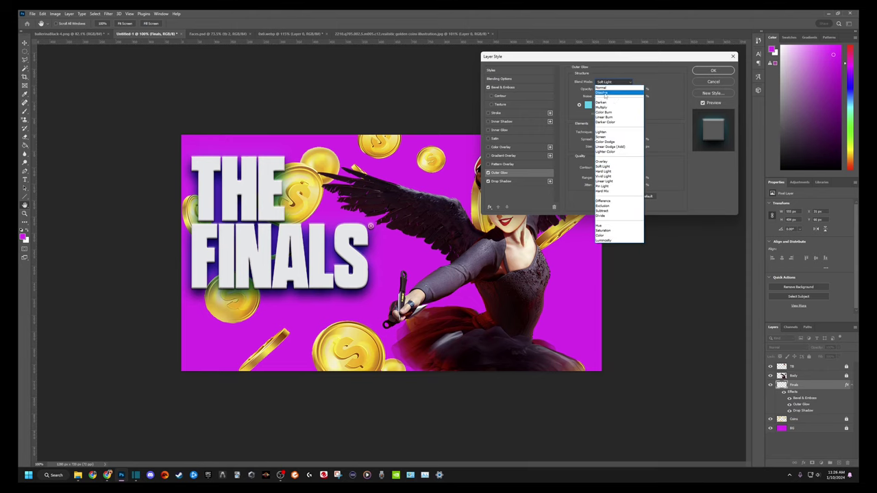
click(603, 89)
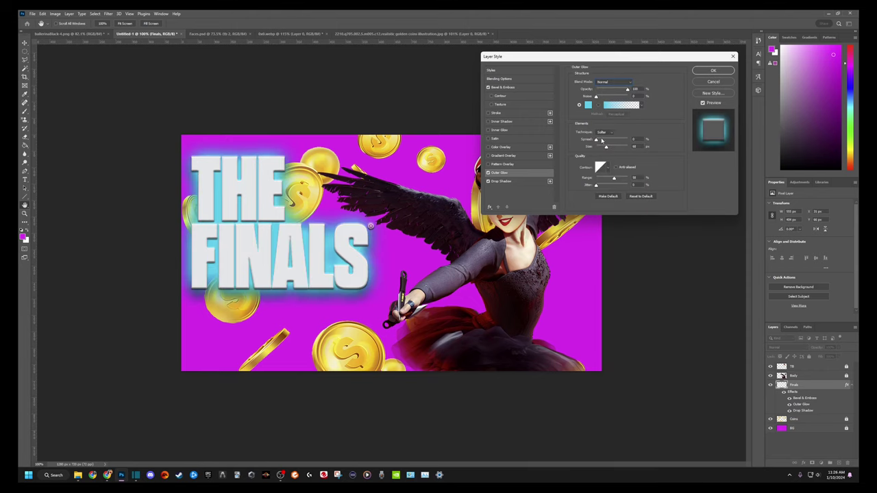
Reduce the Outer Glow's size and change its color to near-black 050505
drag(606, 148, 601, 149)
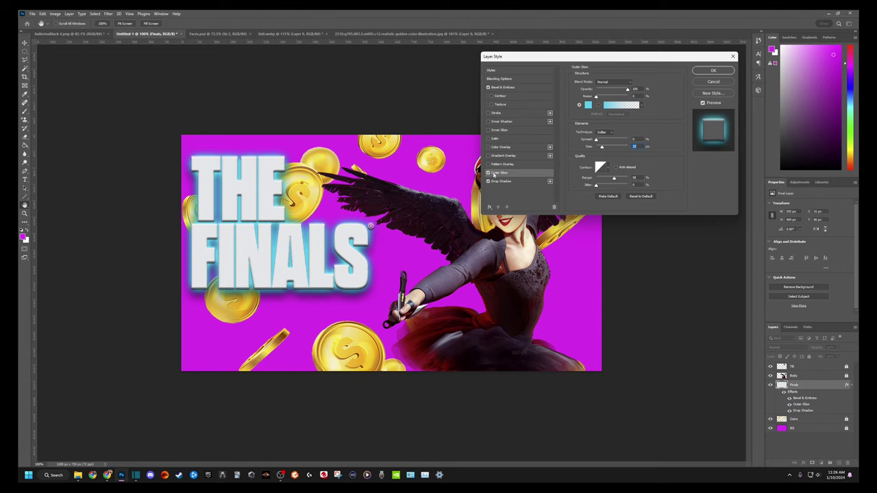
click(588, 105)
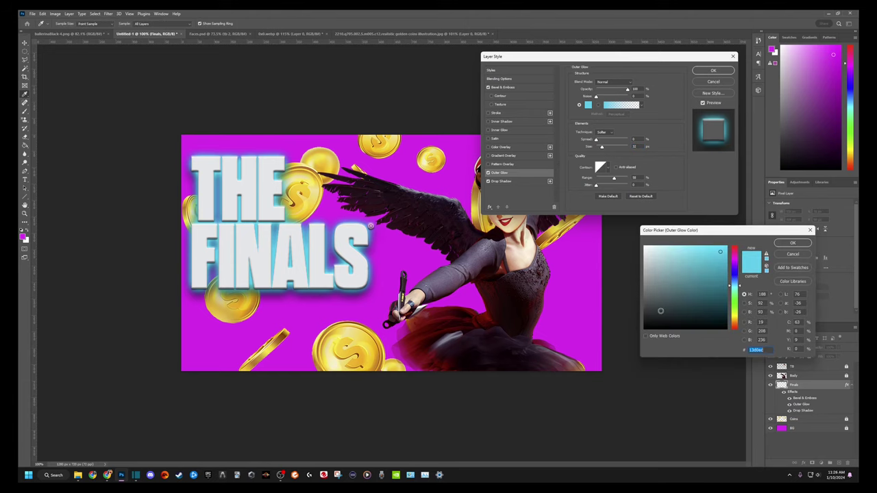
click(645, 327)
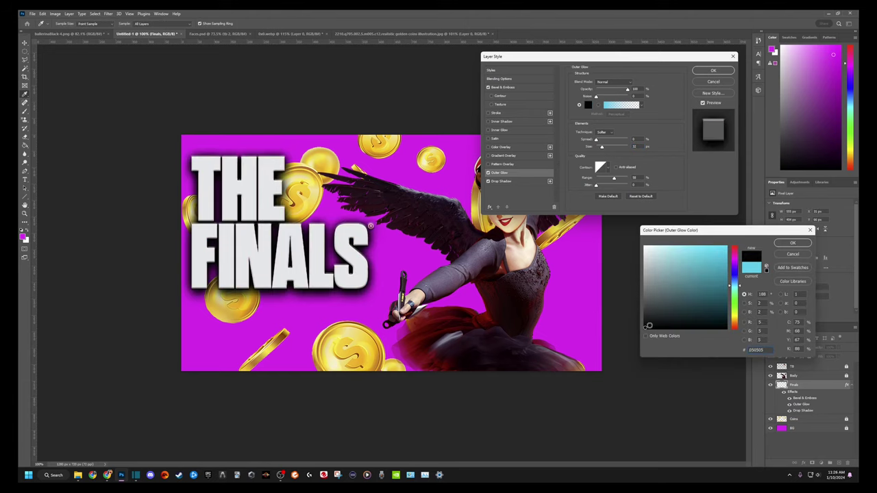
click(791, 243)
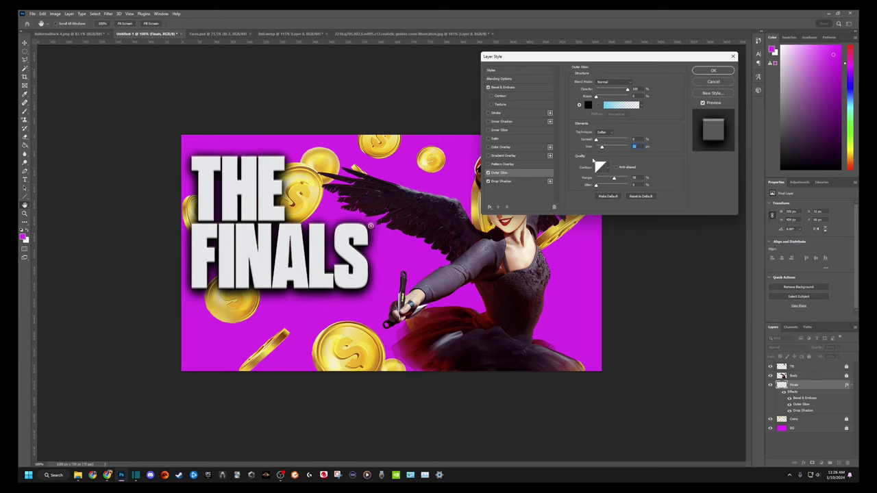
Compare the lettering with and without the black Outer Glow, and fine-tune the glow's size
click(488, 173)
click(487, 173)
click(489, 173)
click(496, 173)
drag(601, 147, 602, 149)
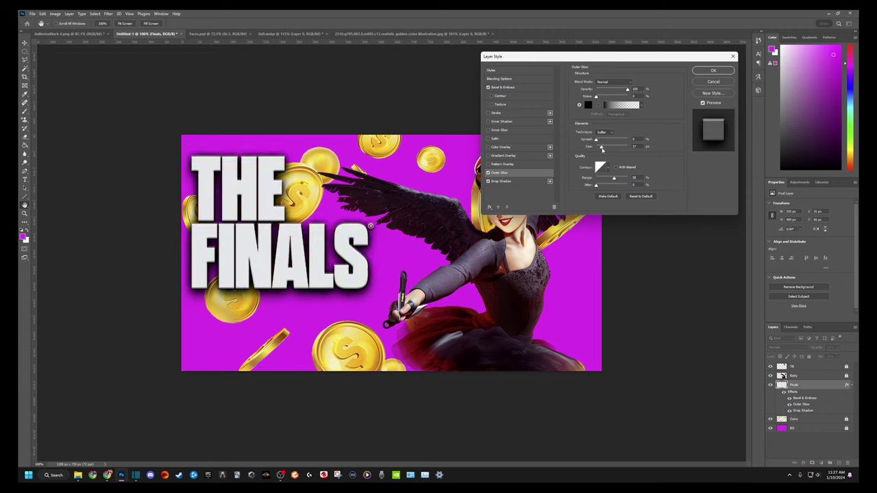
Try the Screen blend mode on the black Outer Glow, reduce its size to 0 px, and restore the Normal blend mode
click(614, 82)
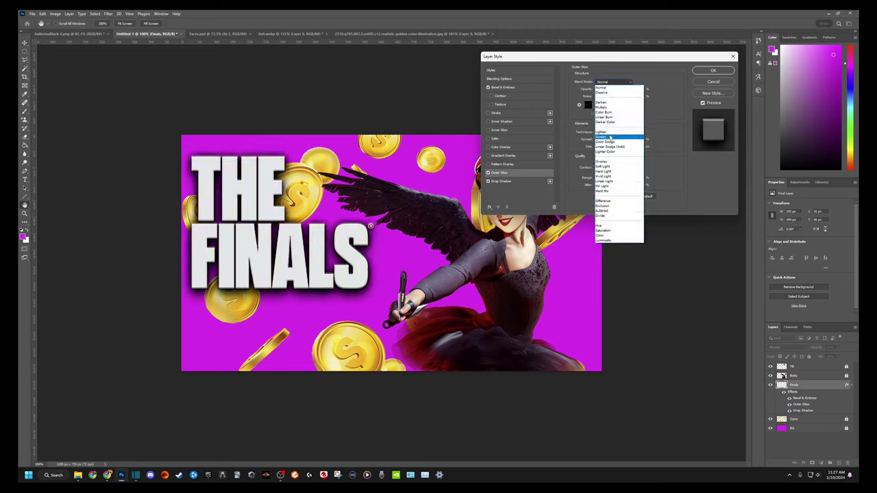
click(610, 137)
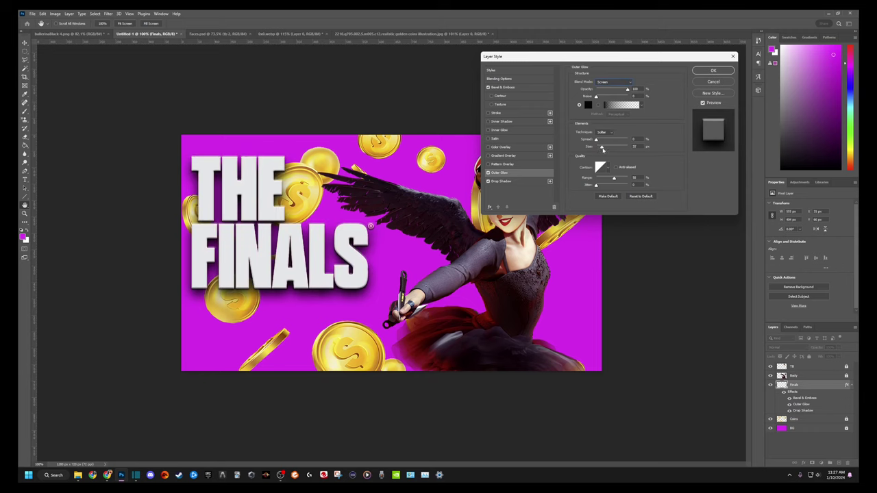
drag(615, 148, 591, 157)
click(599, 82)
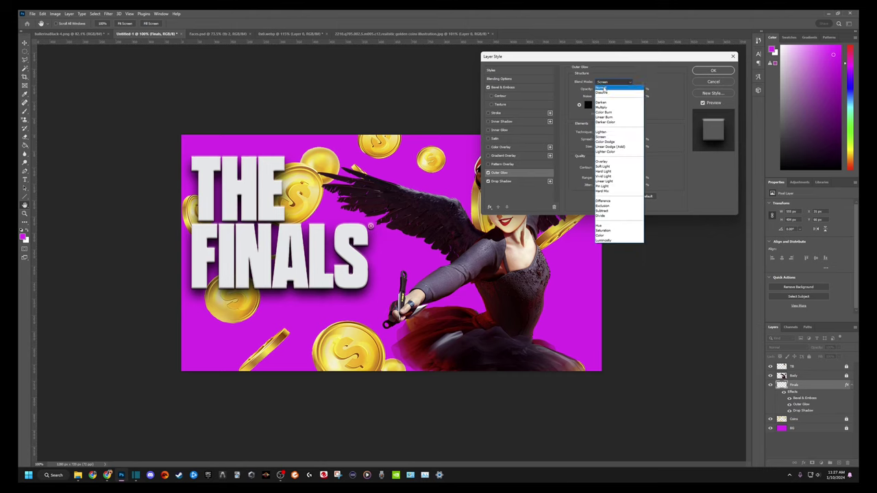
click(602, 84)
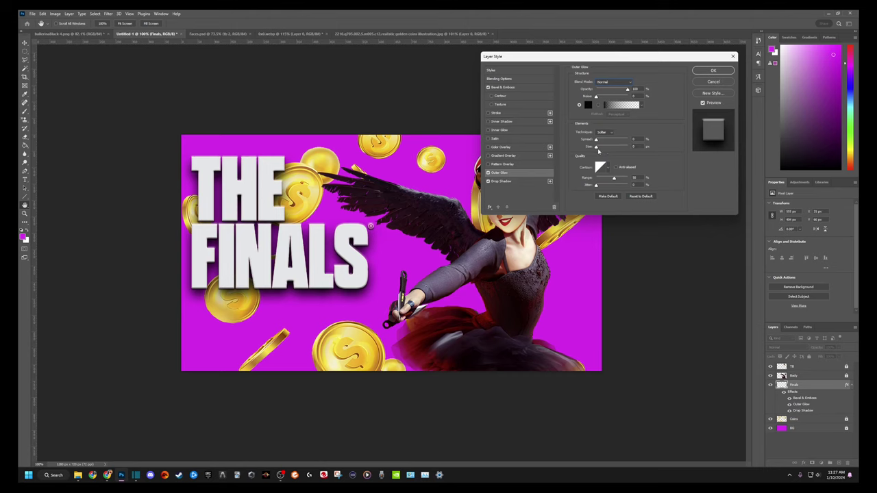
Enlarge the black Outer Glow again, compare the lettering with and without it, and leave the Outer Glow switched off
click(488, 172)
click(488, 173)
mouse_move(596, 148)
mouse_down()
mouse_move(614, 148)
mouse_move(603, 150)
mouse_up()
click(488, 173)
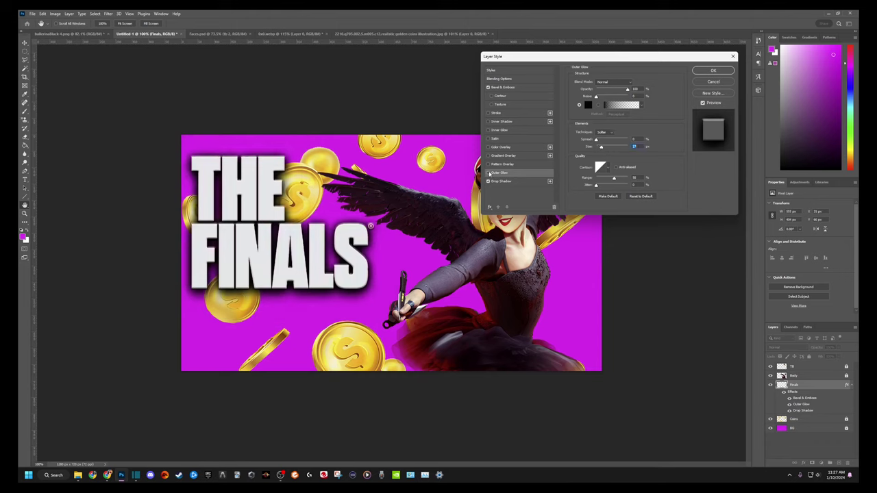
click(489, 172)
click(489, 173)
click(489, 172)
drag(604, 58, 646, 54)
click(529, 171)
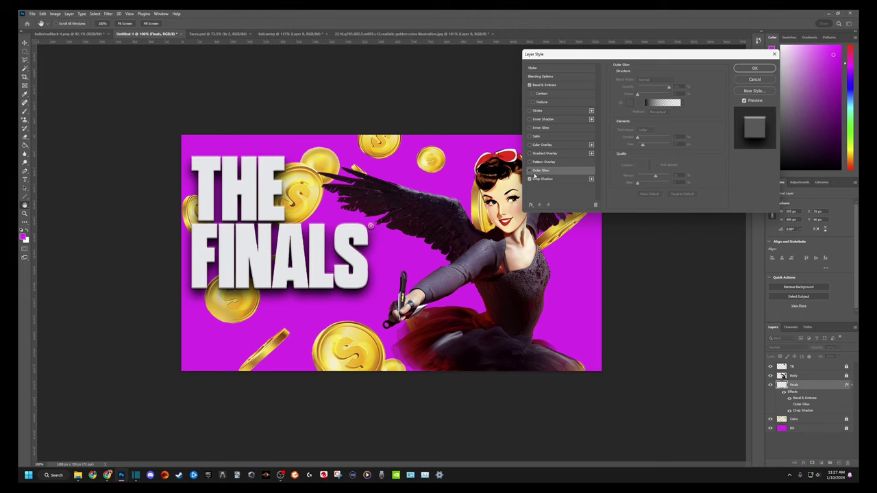
Enable Inner Glow on the THE FINALS lettering and try light blue, green and red as its color
click(534, 129)
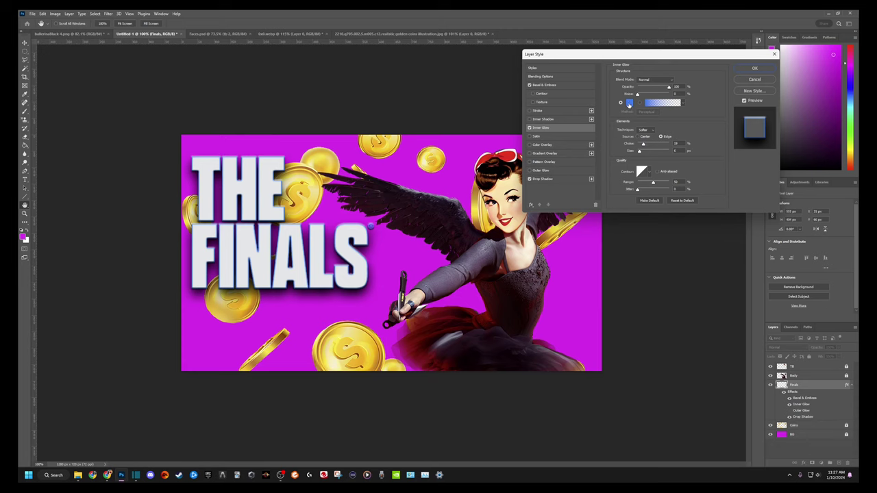
click(629, 103)
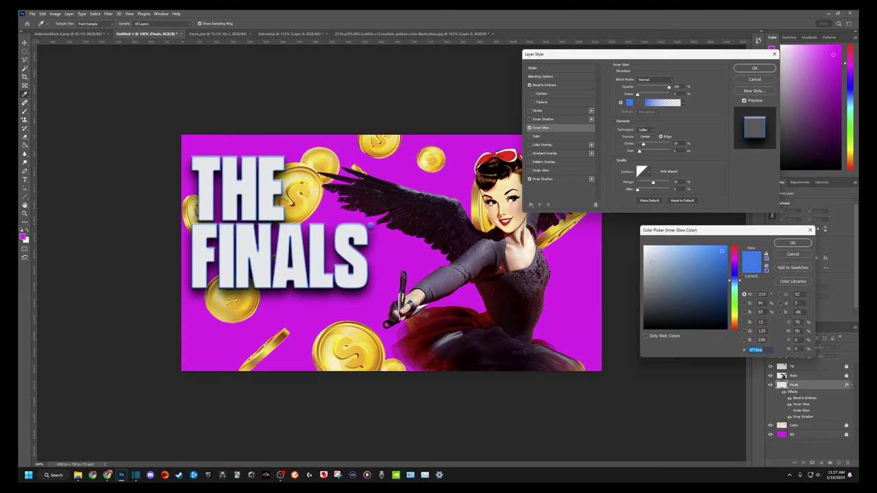
click(737, 290)
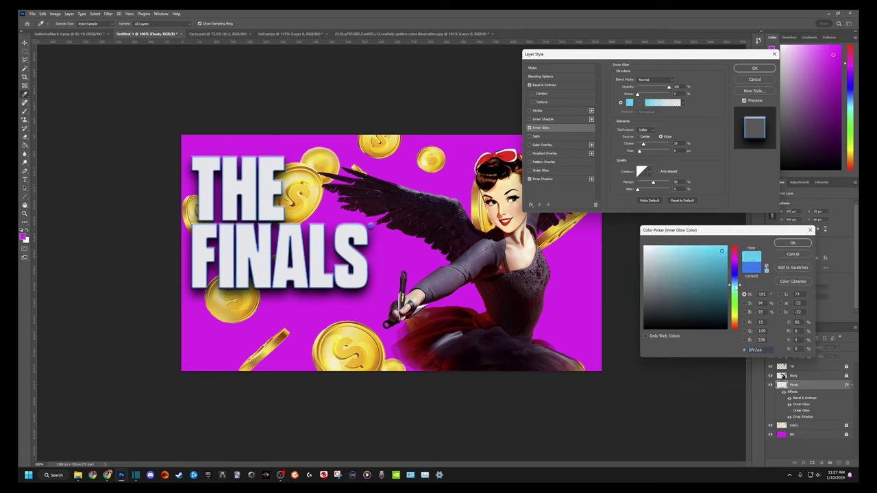
click(737, 262)
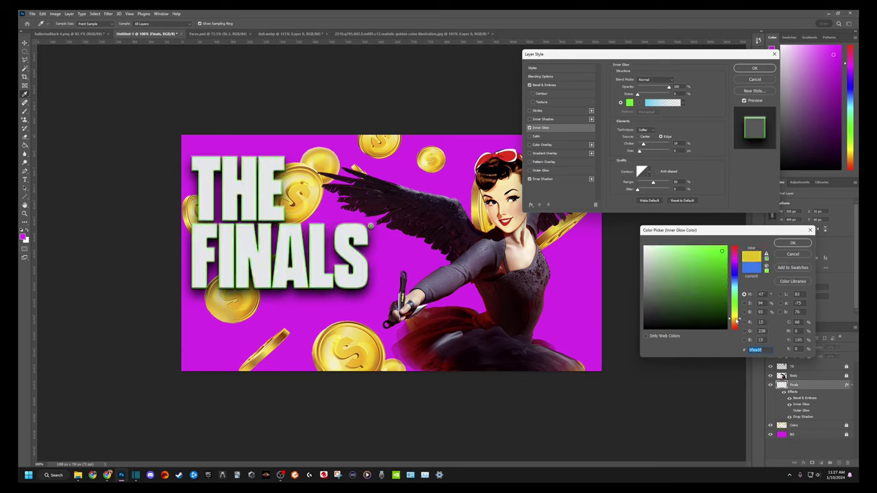
click(736, 322)
click(736, 328)
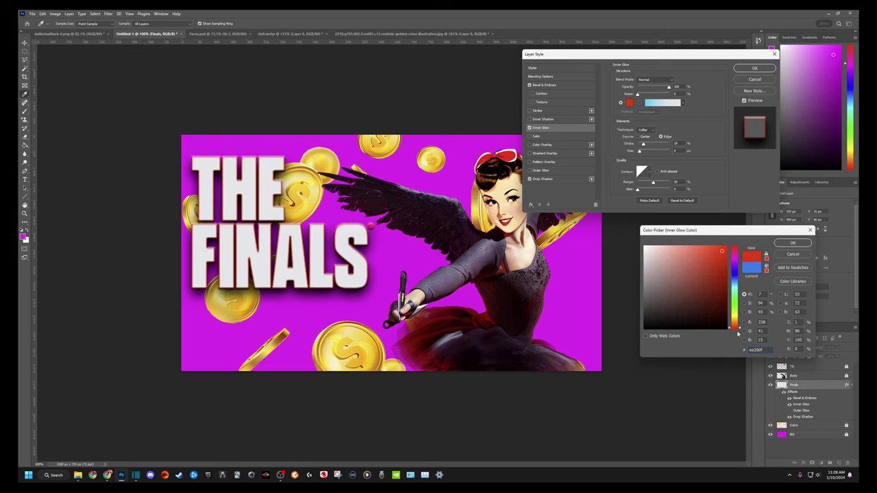
Try further Inner Glow colors on the lettering, from yellow and lime through green and blue to purple
click(734, 316)
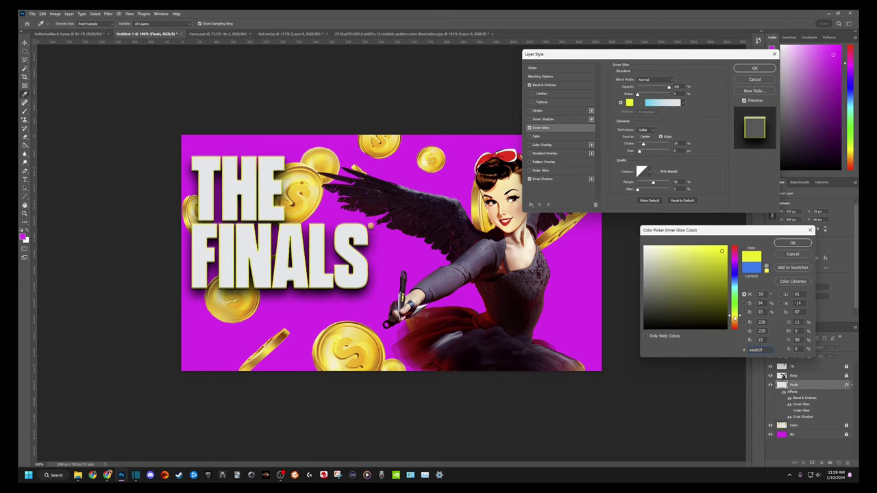
click(737, 312)
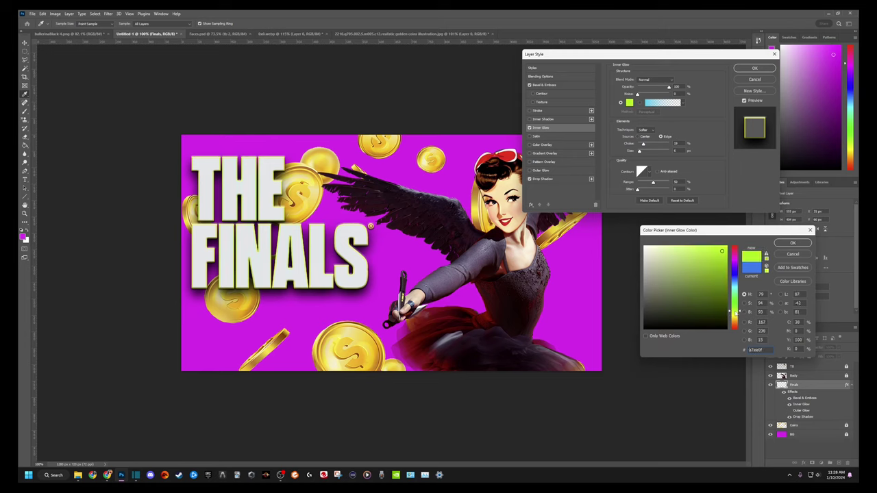
click(738, 293)
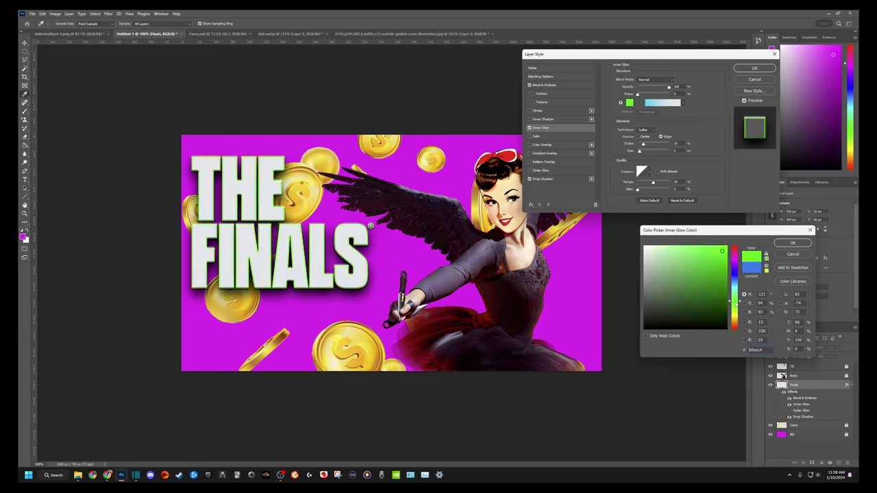
click(735, 287)
click(736, 270)
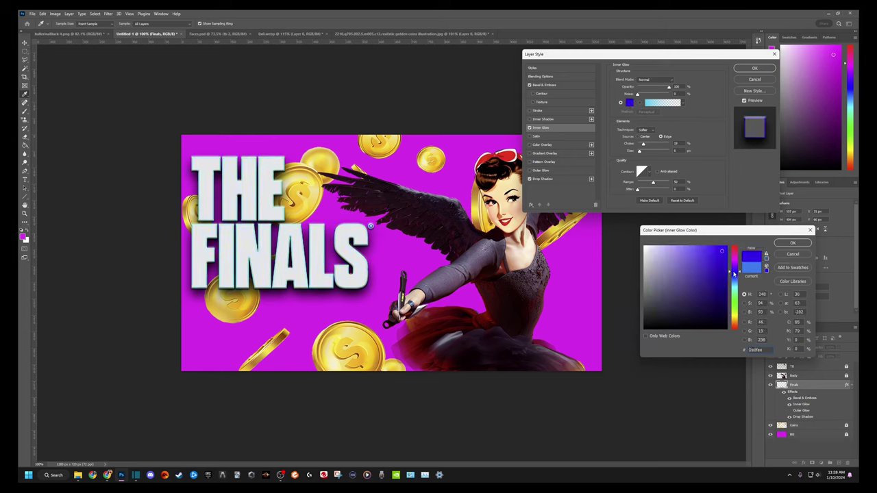
click(735, 262)
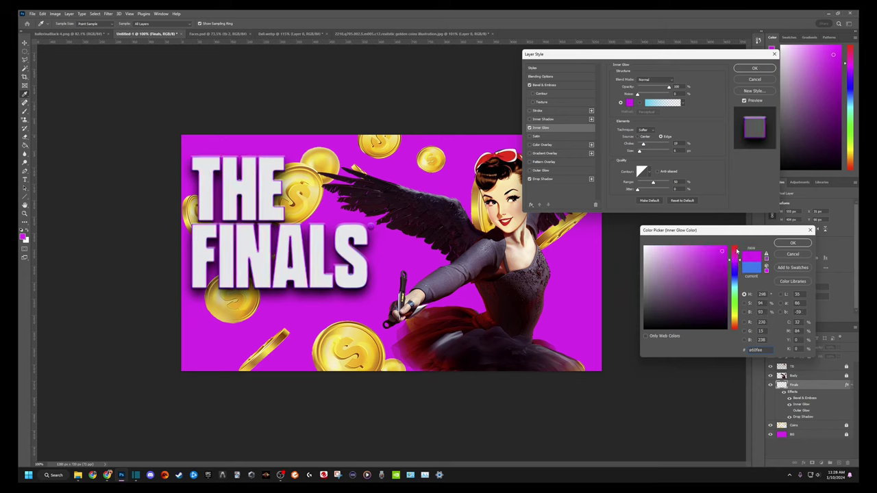
click(735, 249)
Set the Inner Glow to a bright green in Normal blend mode and fine-tune its size
click(740, 295)
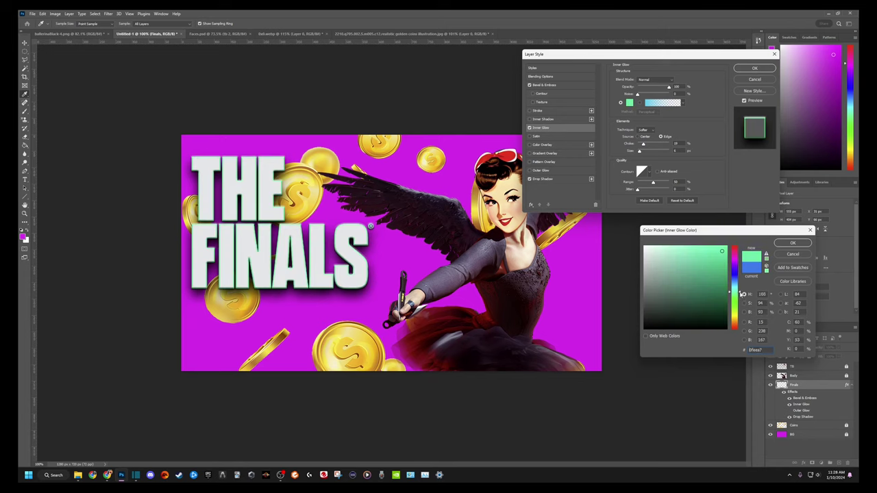
drag(742, 294, 741, 303)
drag(741, 300, 741, 296)
click(789, 244)
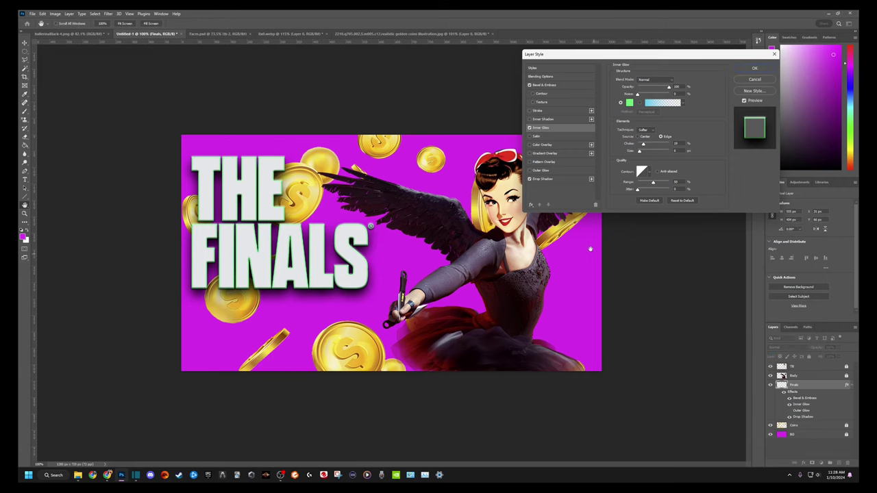
click(666, 79)
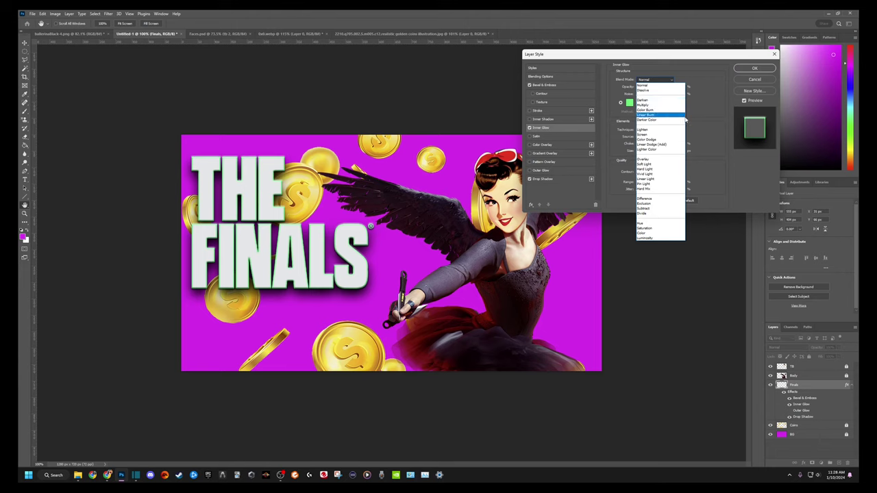
click(647, 85)
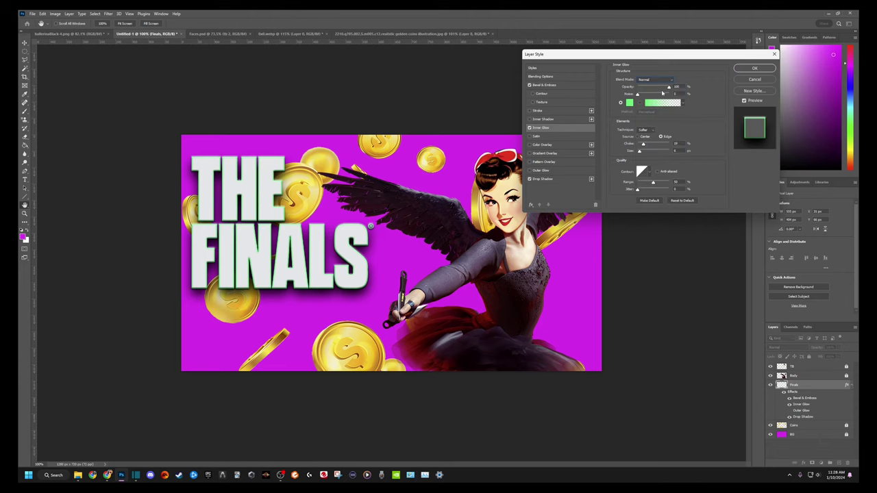
drag(643, 153, 639, 153)
Add an outside Stroke to the lettering in near-black 050505 with a size of 4 px
click(536, 111)
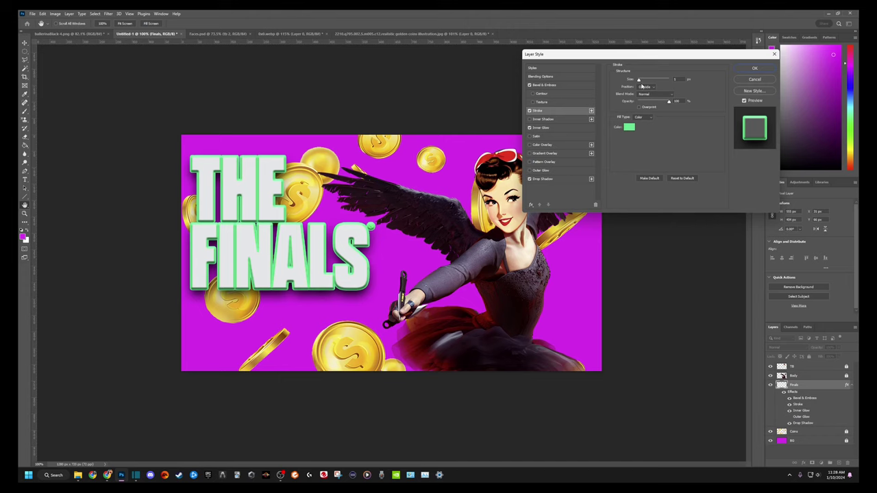
click(628, 127)
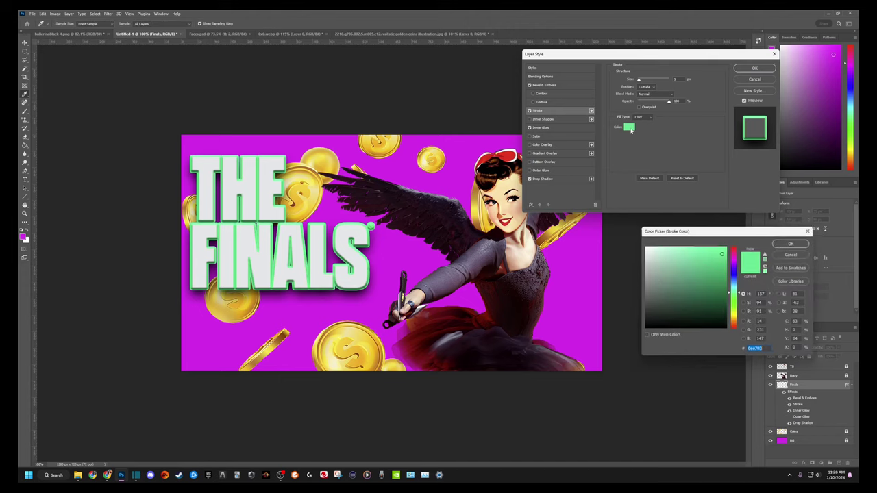
click(645, 328)
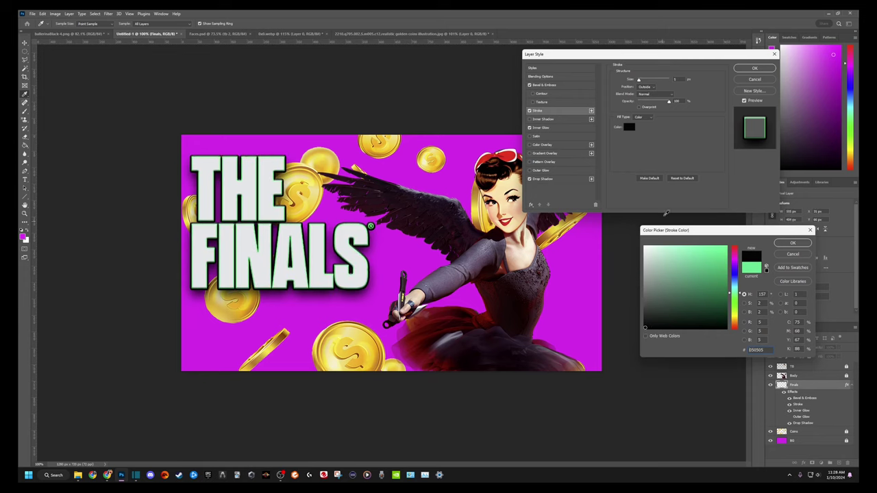
click(684, 99)
click(789, 244)
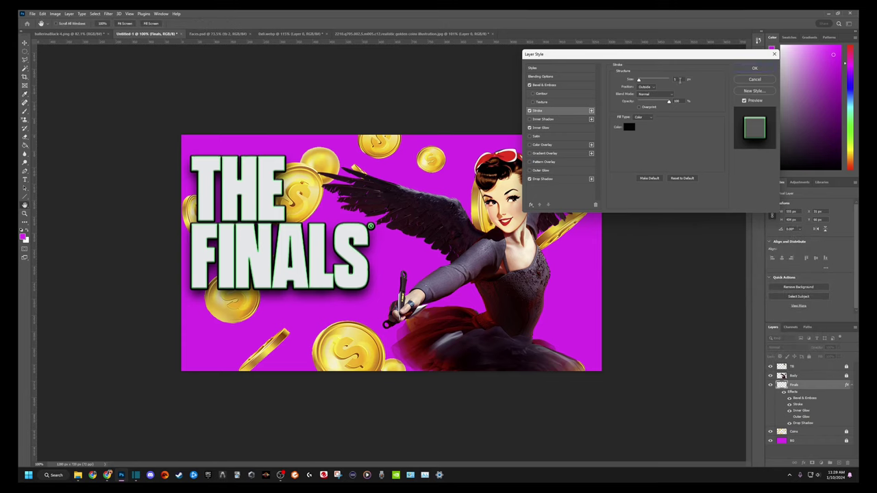
double_click(675, 79)
text(4)
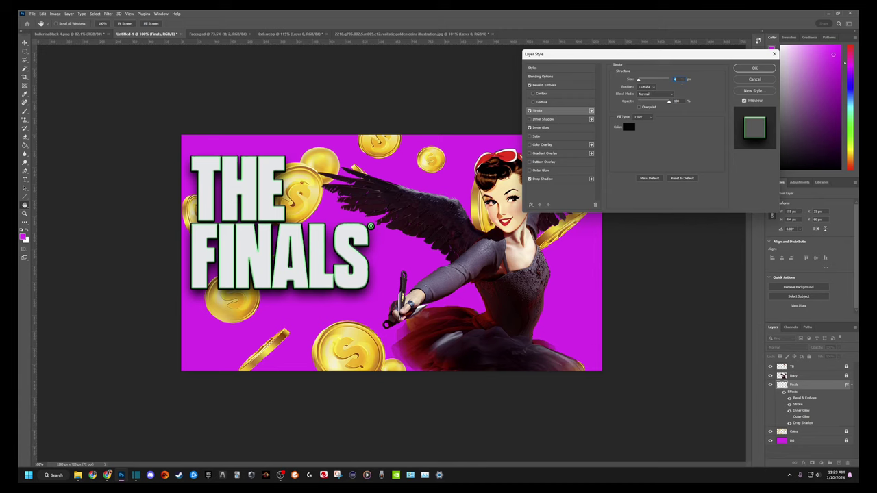
Try white, blue, orange, red and light blue as the Stroke color and discard the change
click(629, 127)
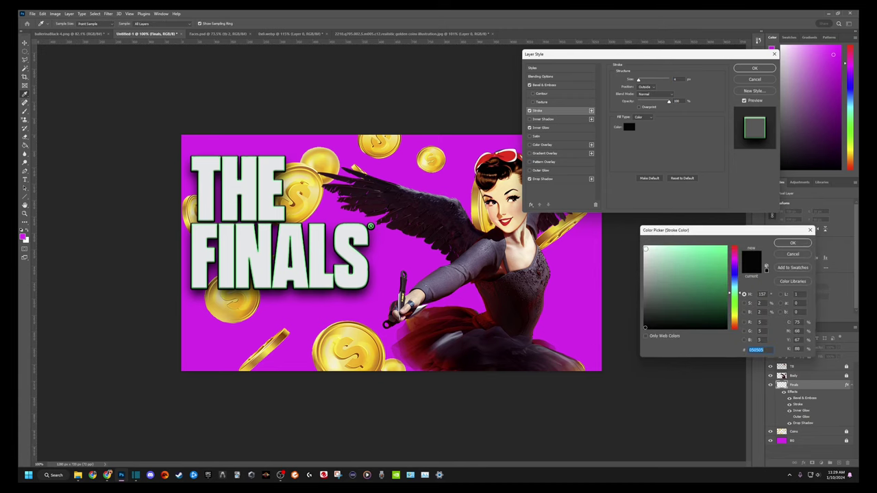
click(644, 248)
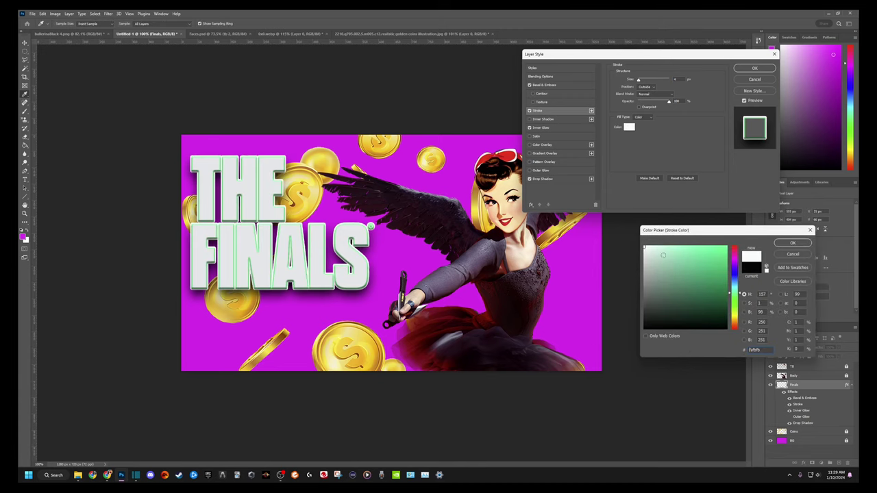
drag(738, 294, 738, 274)
click(713, 259)
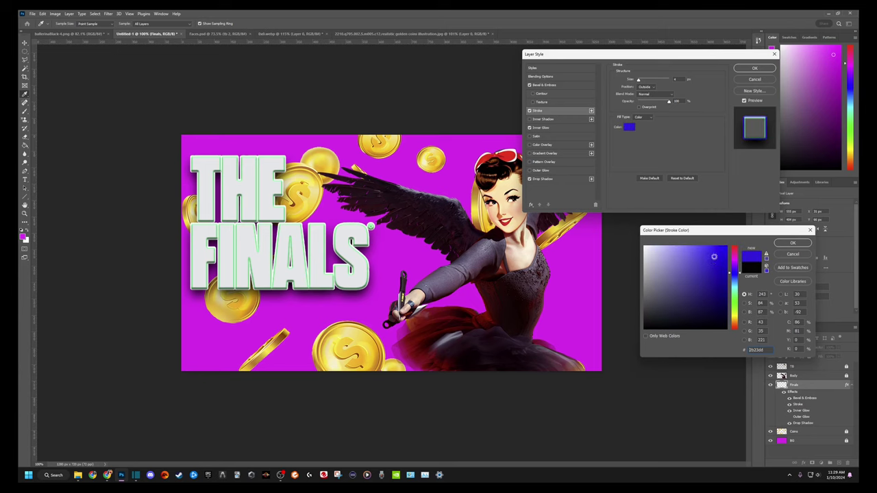
click(733, 322)
click(722, 251)
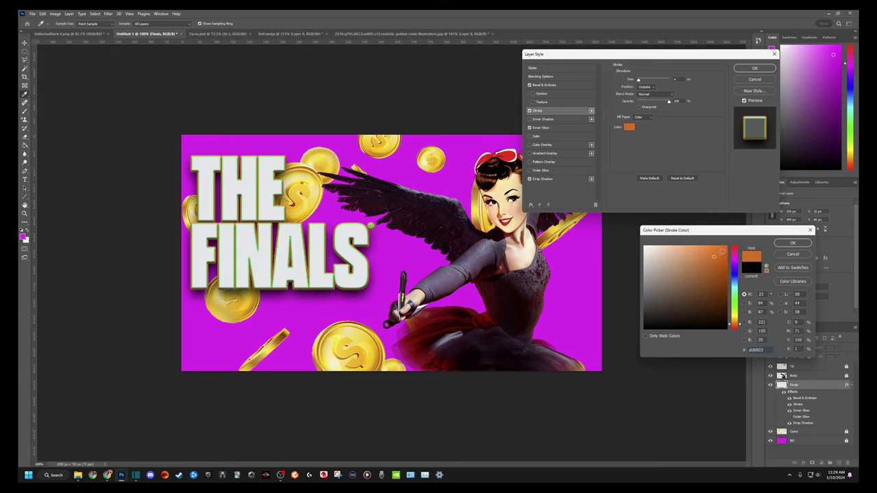
click(735, 248)
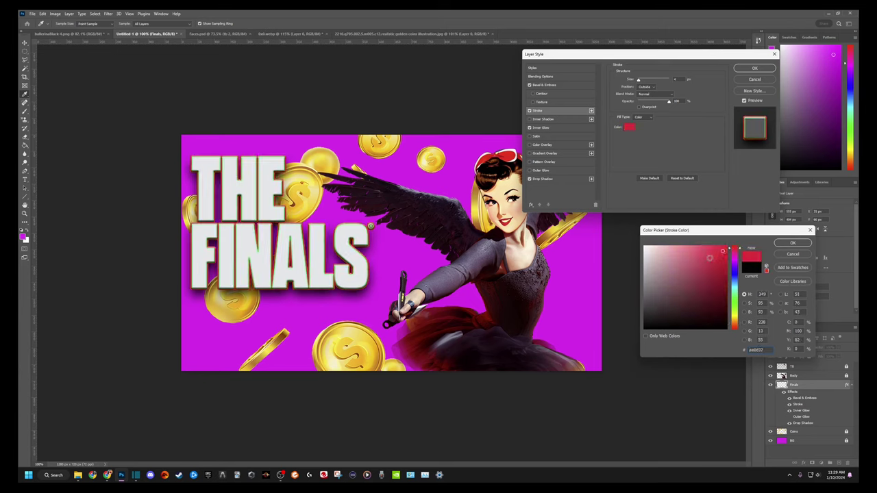
click(738, 285)
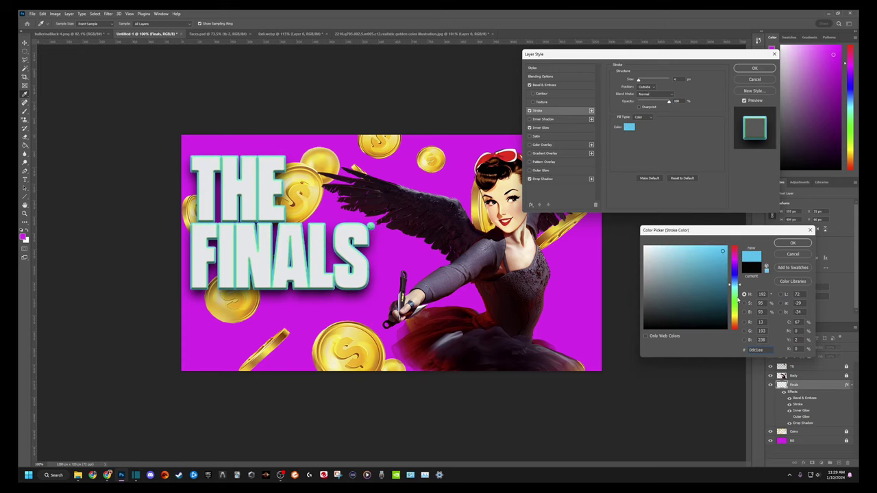
click(789, 253)
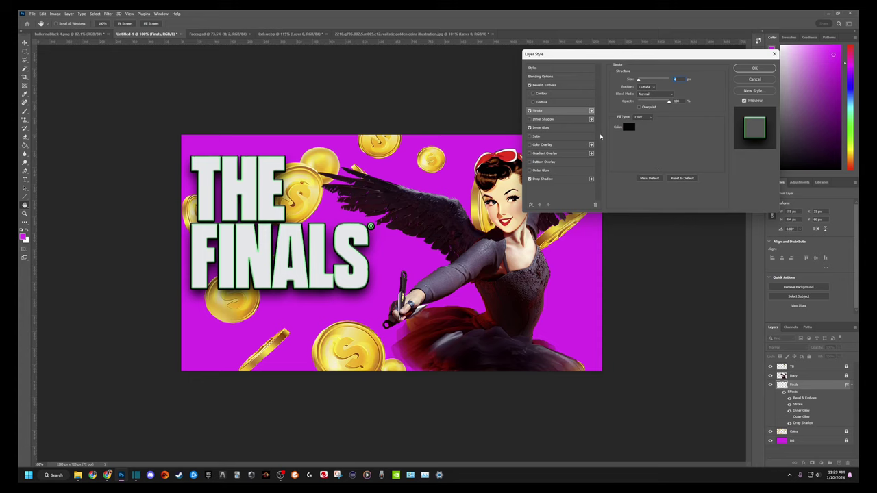
Check the lettering without the Stroke, switch off the Inner Glow, and re-enable the Stroke at a slightly larger size
click(529, 111)
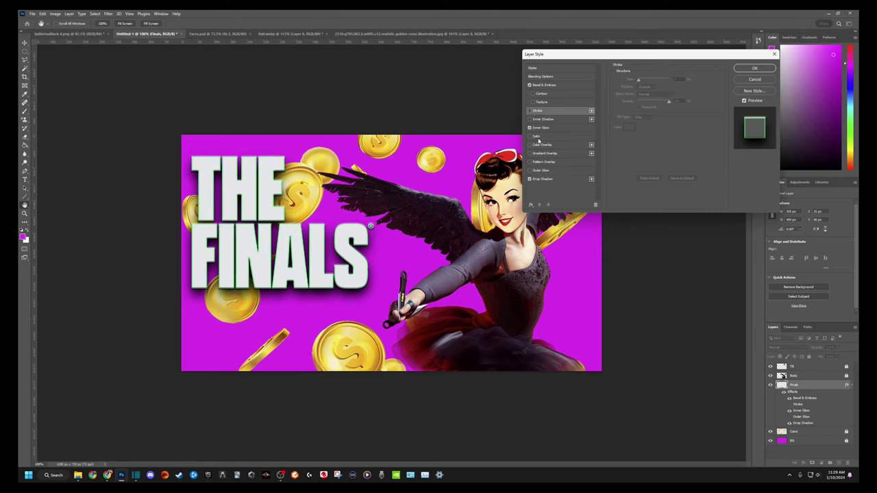
click(530, 128)
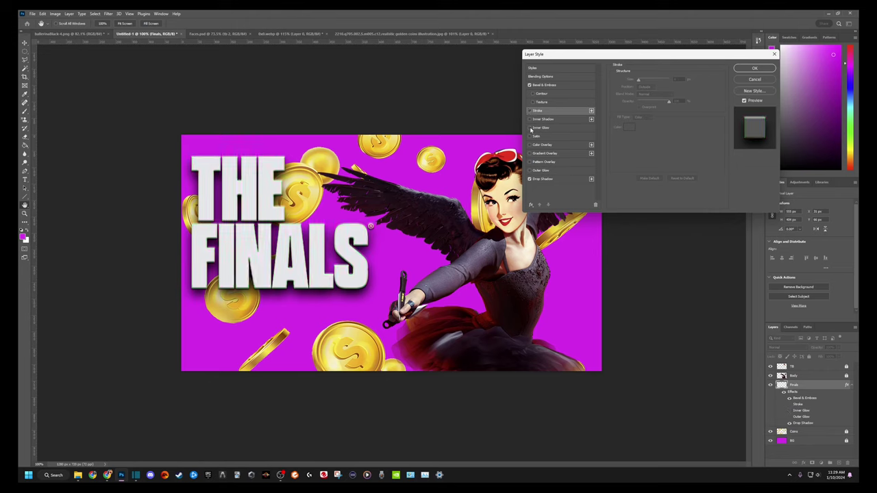
click(534, 112)
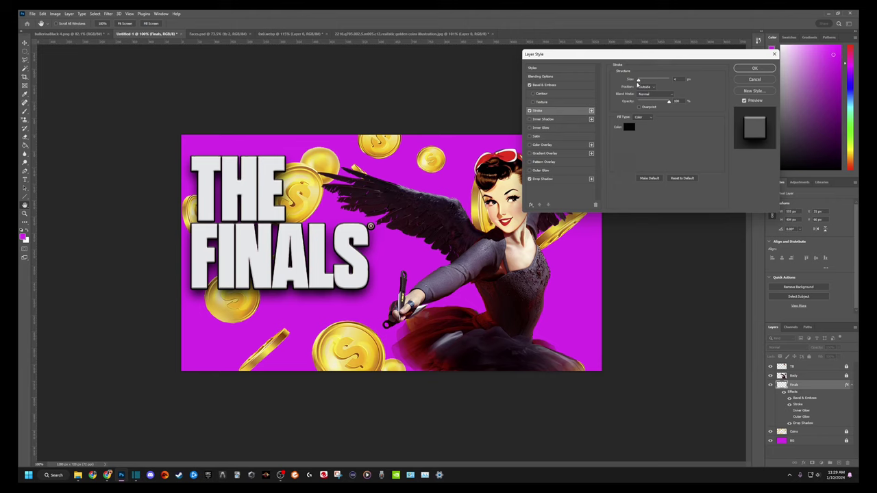
drag(638, 80, 639, 81)
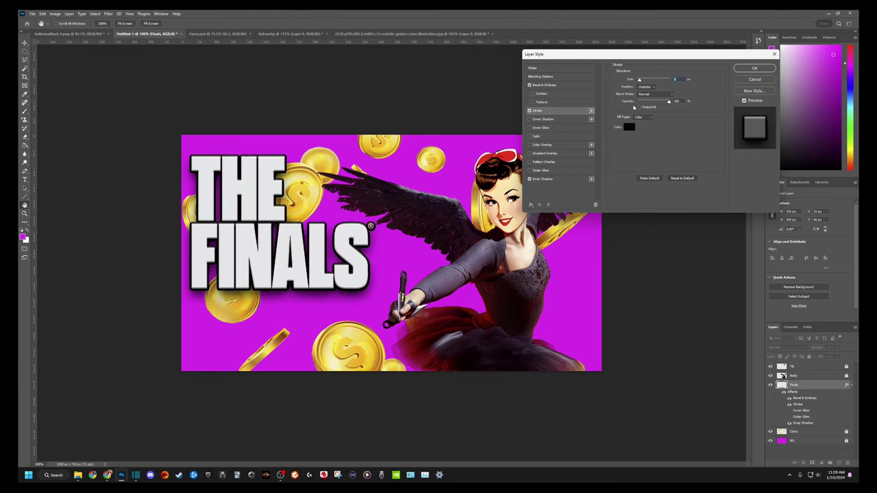
Change the lettering's Stroke color to bright green 14e292
click(629, 126)
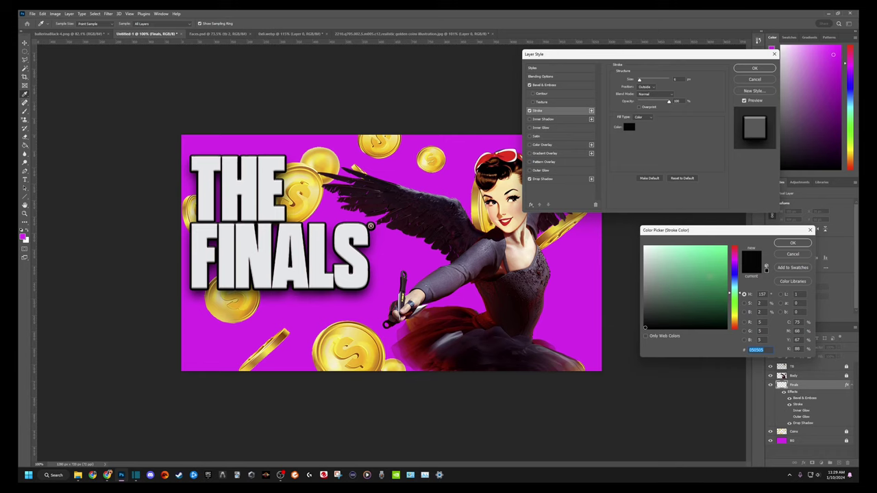
click(720, 253)
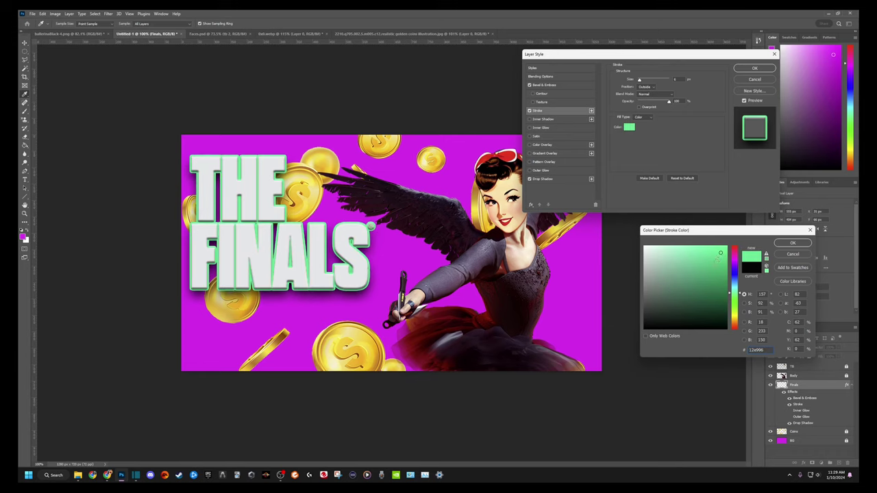
click(709, 267)
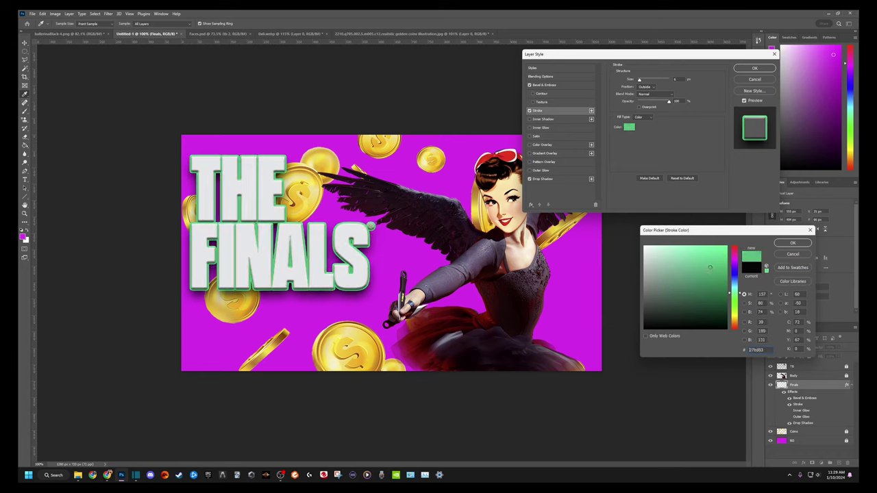
click(719, 255)
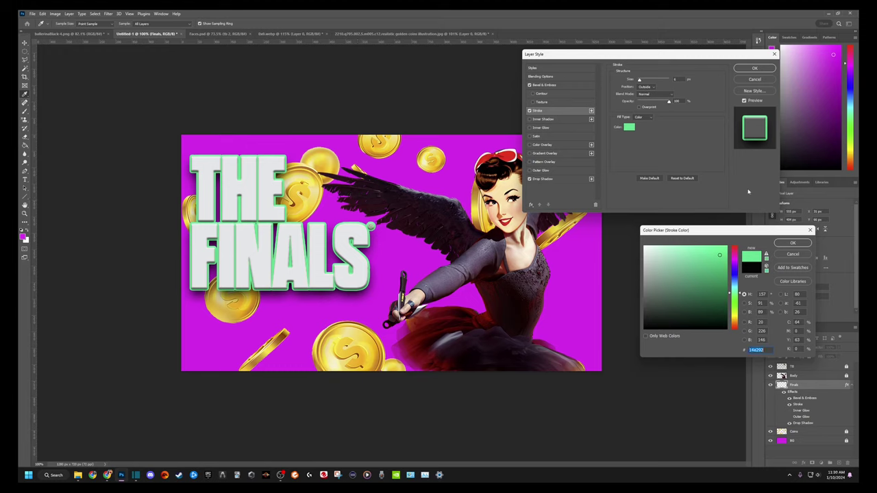
key(Return)
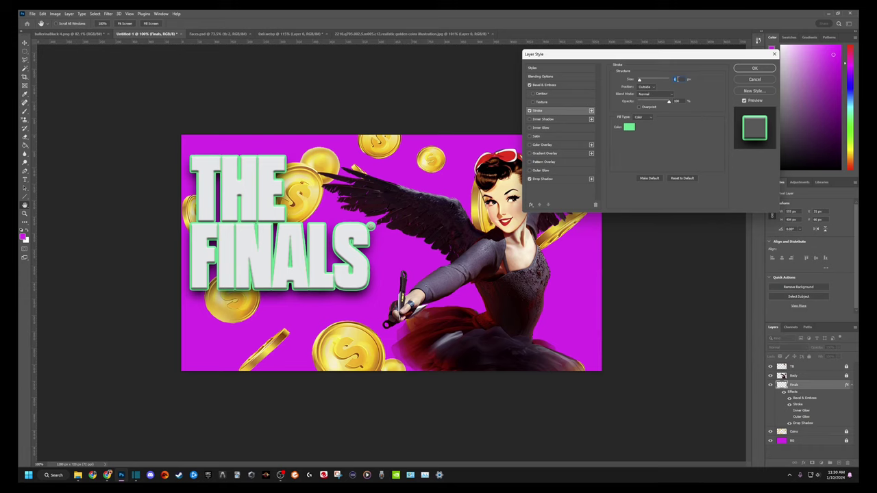
Reduce the size of the lettering's green Stroke to a thin outline and apply the layer style
key(Down)
key(Down)
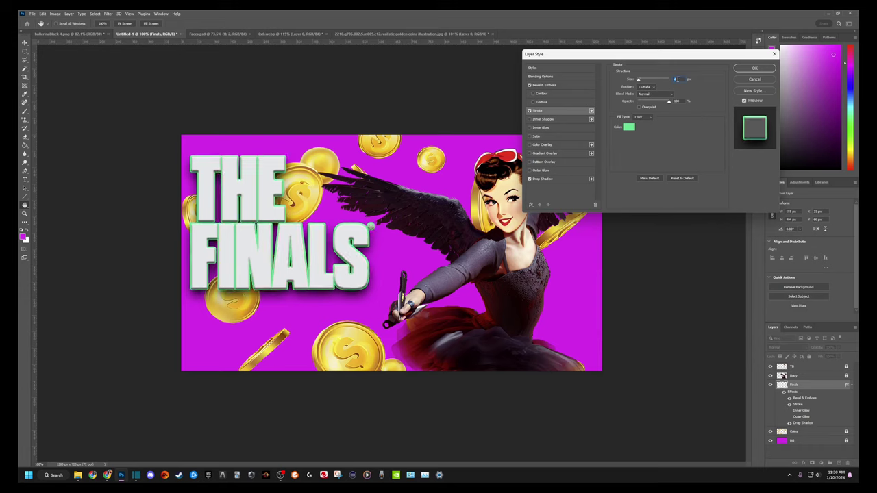
key(Down)
key(Down)
key(Down)
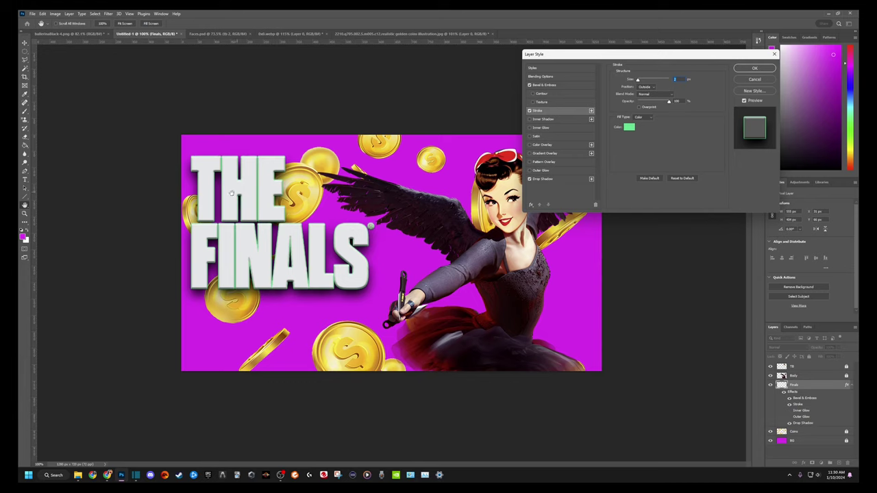
click(752, 80)
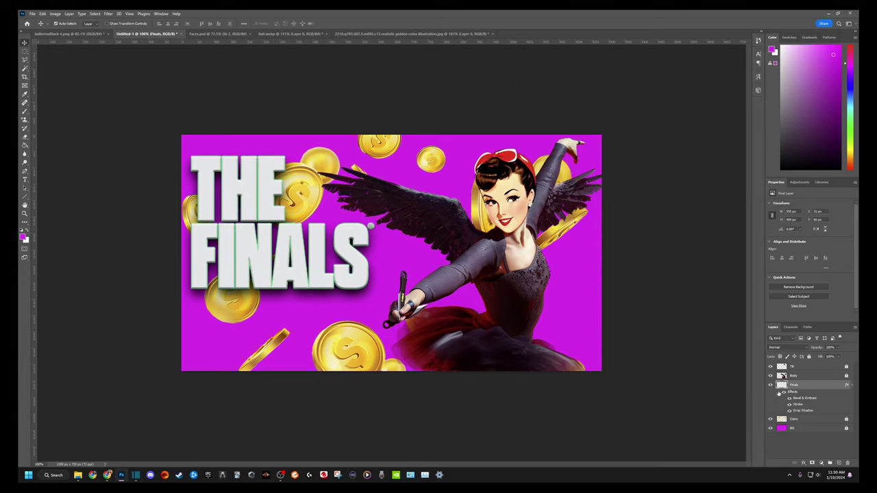
Hide the Finals layer, collapsing its effects, and draw a text box in the canvas's upper-left area using the Impact font
click(770, 385)
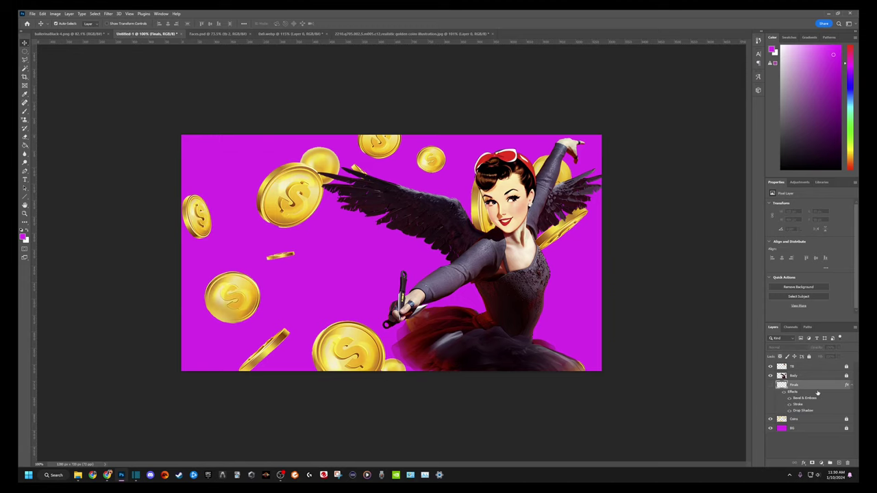
click(850, 385)
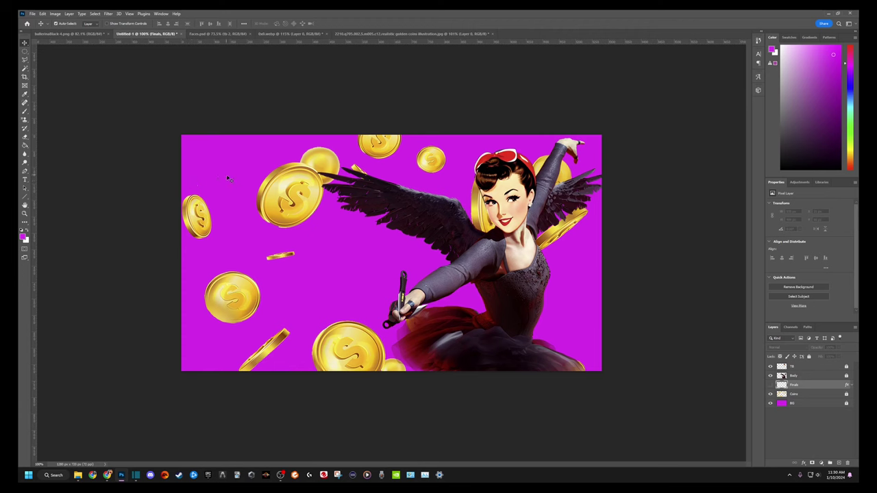
key(t)
drag(195, 150, 363, 240)
click(113, 24)
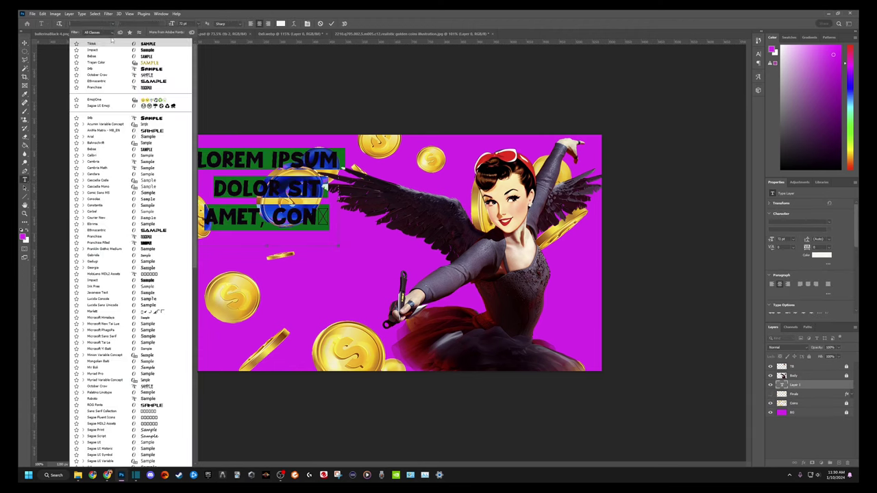
click(106, 52)
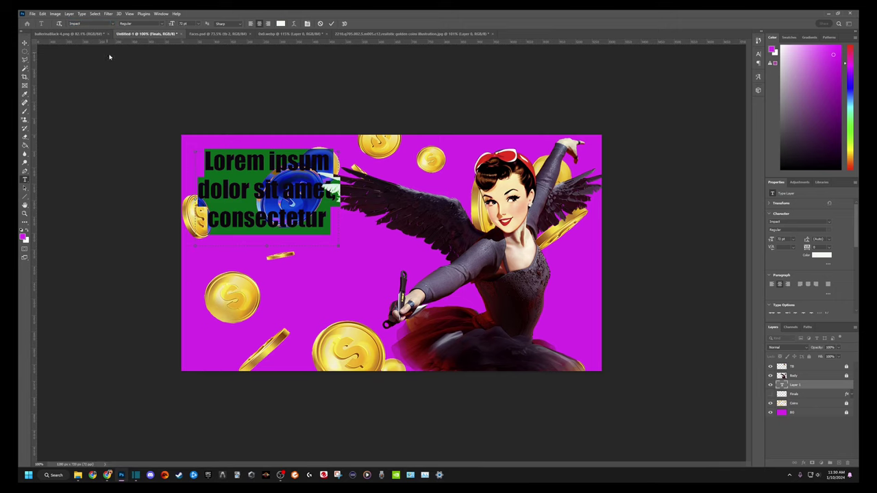
Replace the placeholder text with THE in capitals and narrow the text box around the word
key(BackSpace)
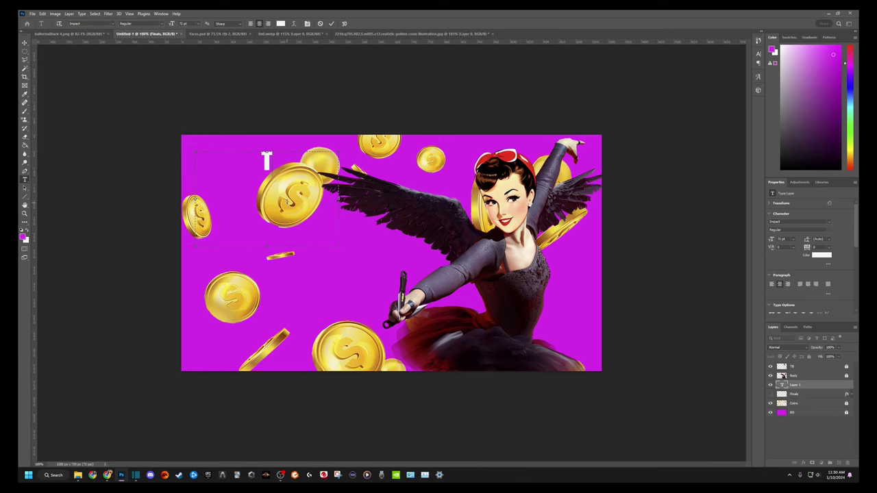
text(The)
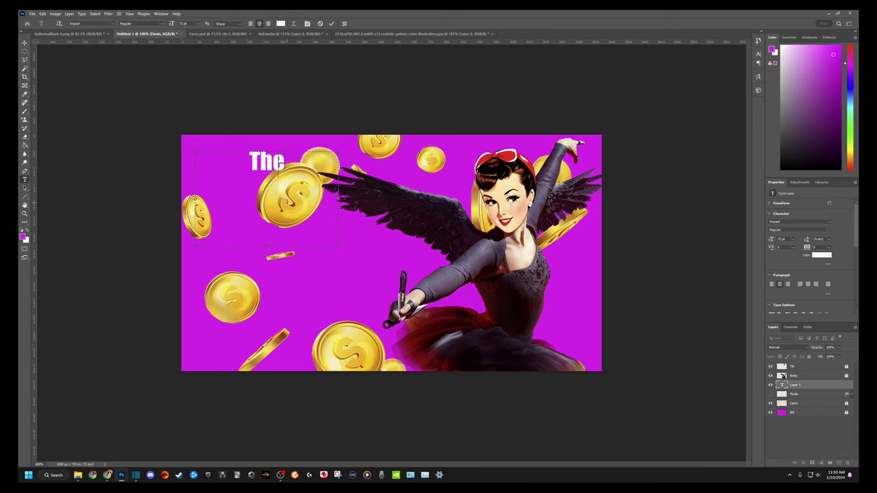
key(BackSpace)
key(BackSpace)
text(HE Finals)
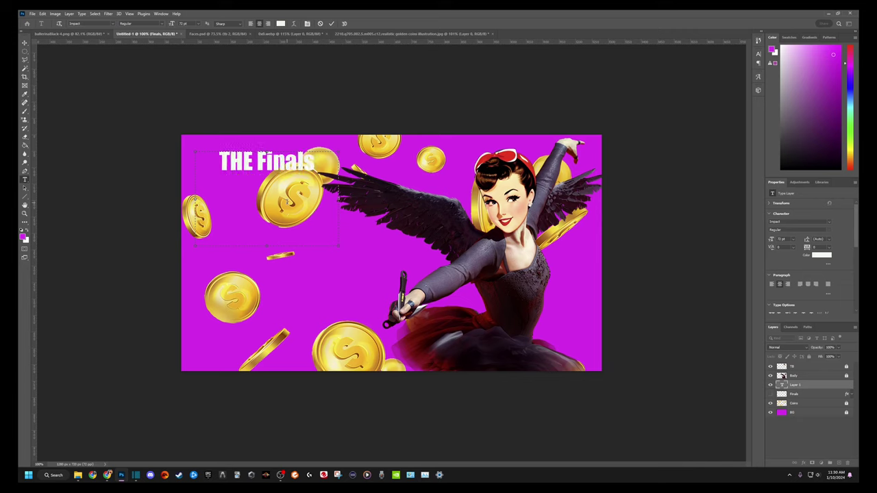
key(BackSpace)
key(BackSpace)
key(BackSpace)
key(BackSpace)
key(BackSpace)
key(BackSpace)
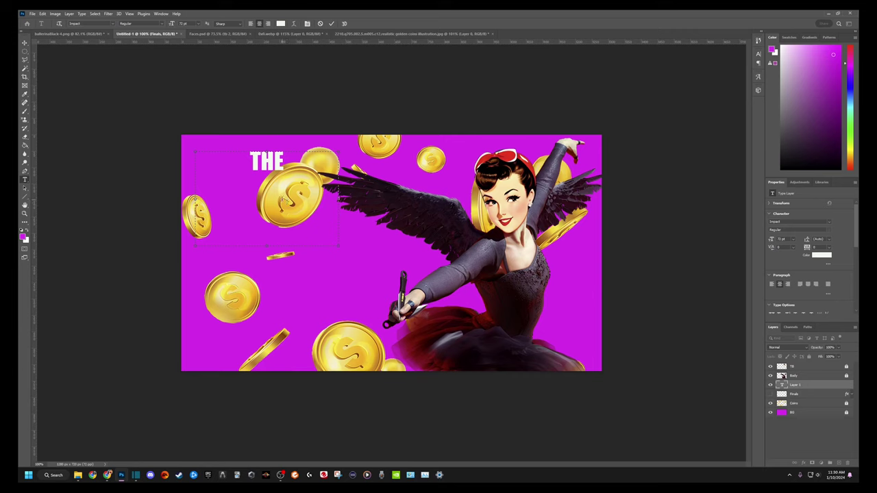
drag(267, 165, 213, 165)
Add a separate text box reading FINALS below THE and shrink the box to fit the word
drag(195, 191, 367, 248)
text(FIN)
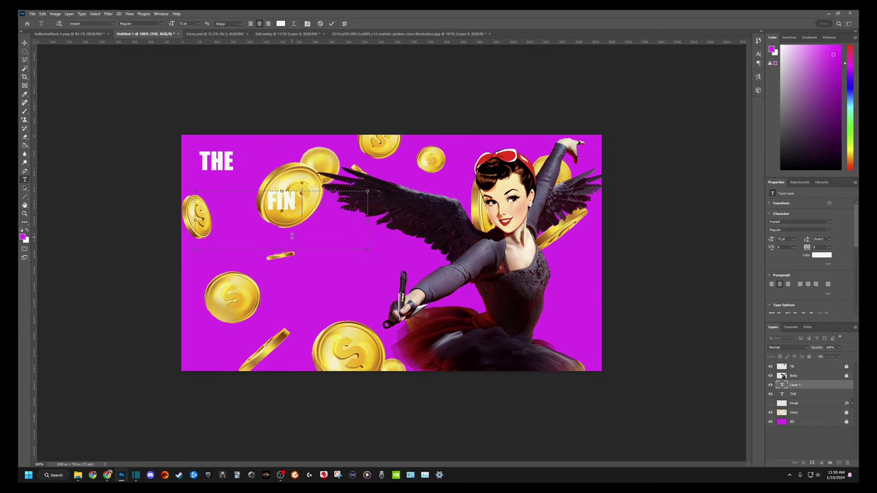
text(ALS)
drag(367, 248, 261, 217)
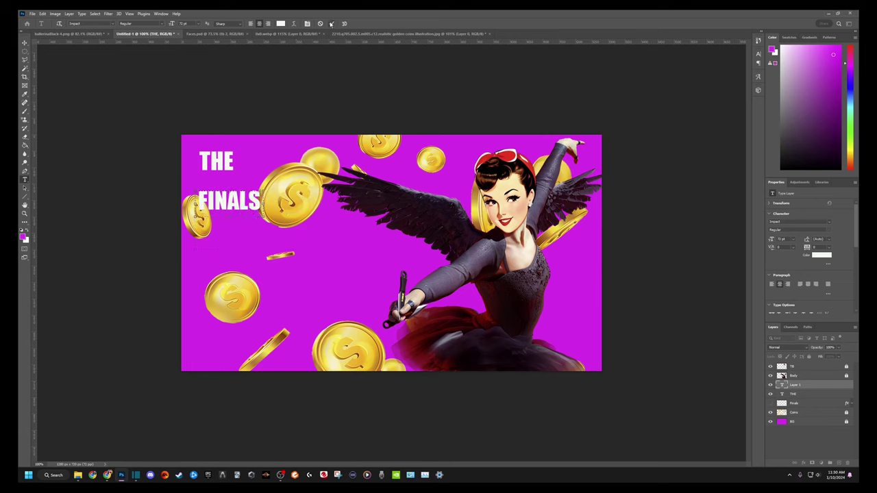
click(332, 24)
key(v)
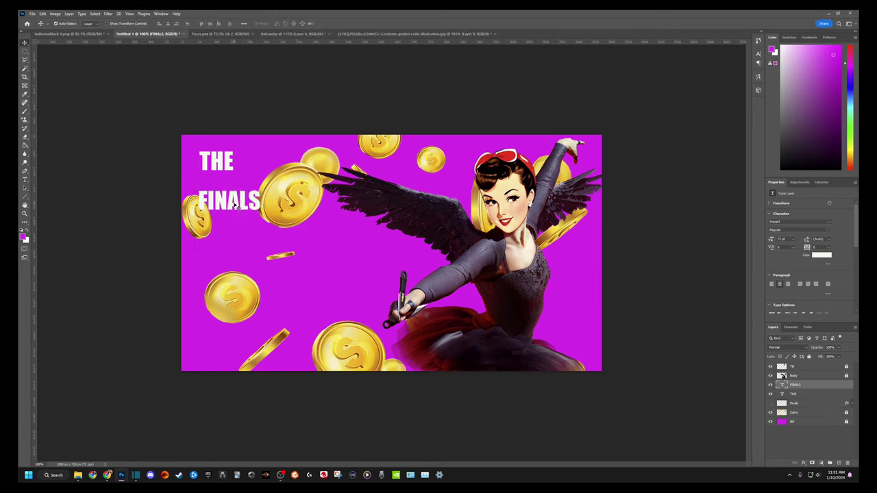
Move FINALS lower on the canvas and scale THE to about 363%, placing it in the upper-left area
drag(235, 204, 256, 321)
drag(234, 162, 386, 115)
key(ctrl+t)
drag(296, 168, 265, 220)
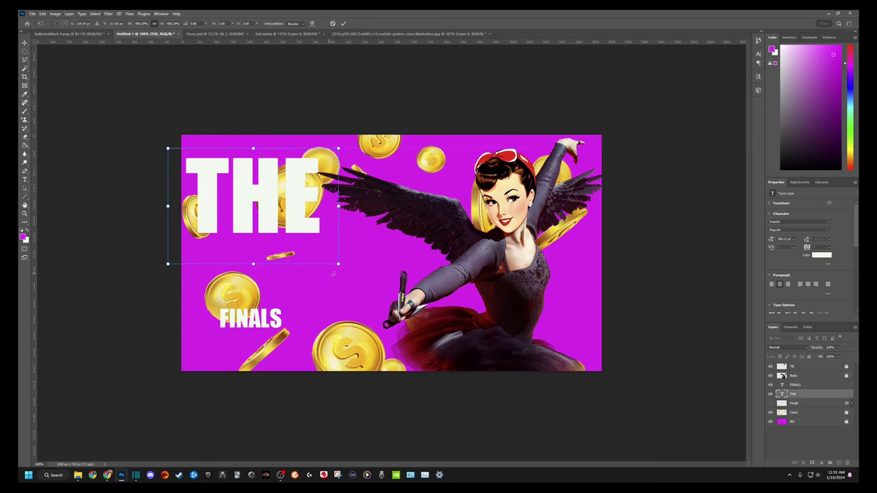
drag(338, 264, 322, 252)
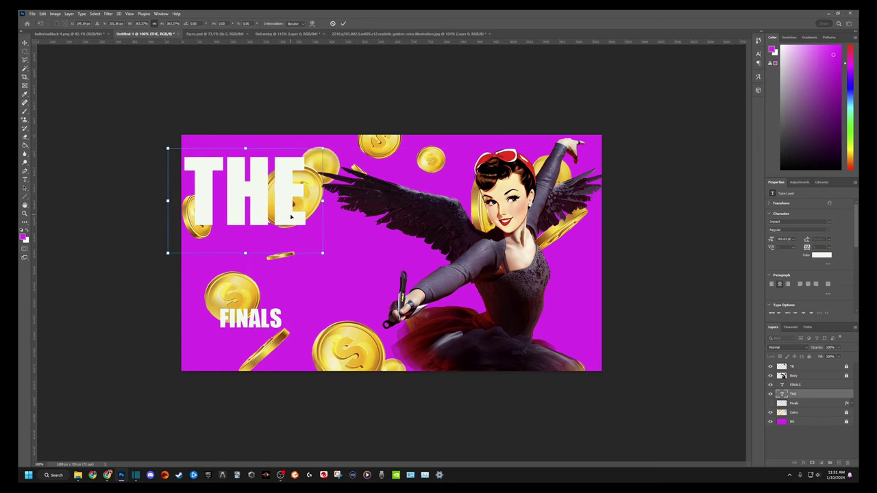
drag(291, 216, 295, 226)
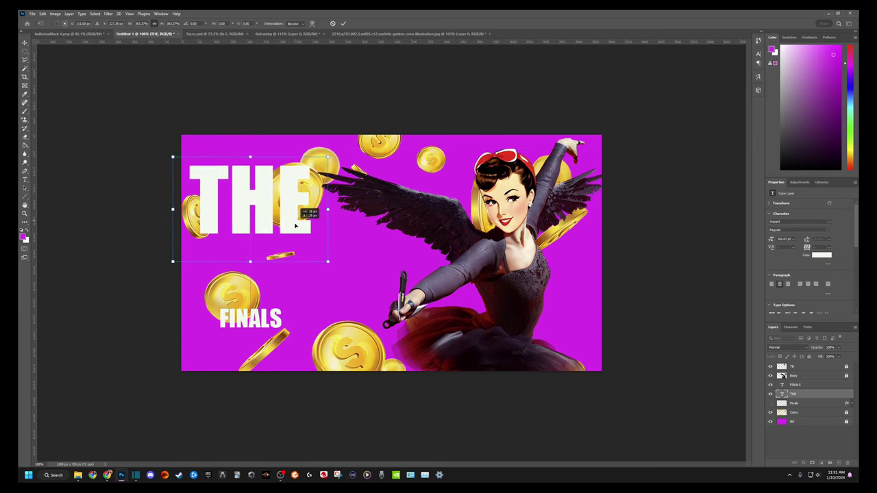
click(344, 23)
Scale FINALS to about 376% and position it directly beneath THE
click(265, 320)
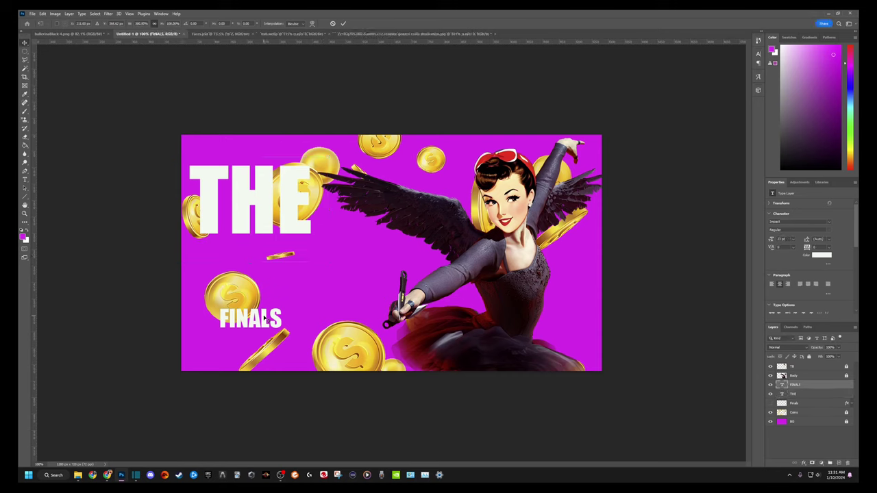
key(ctrl+t)
drag(282, 330, 519, 431)
drag(366, 348, 317, 297)
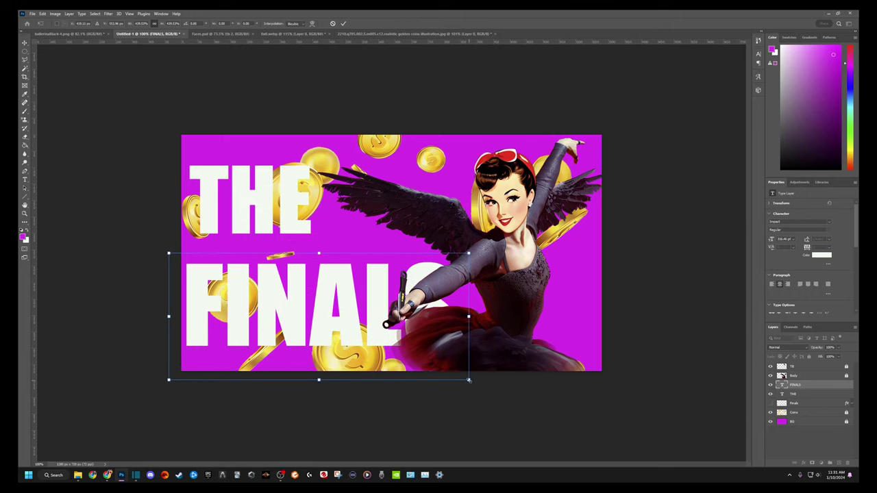
drag(468, 380, 423, 364)
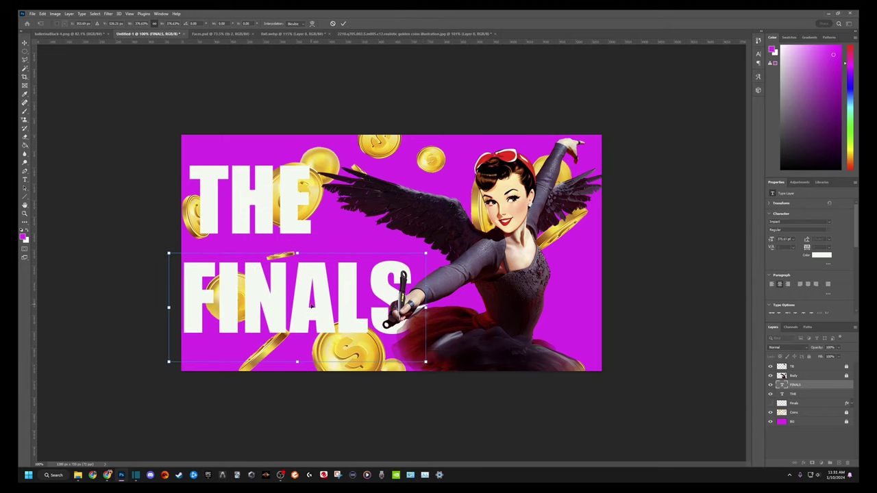
drag(311, 303, 304, 290)
drag(305, 282, 308, 283)
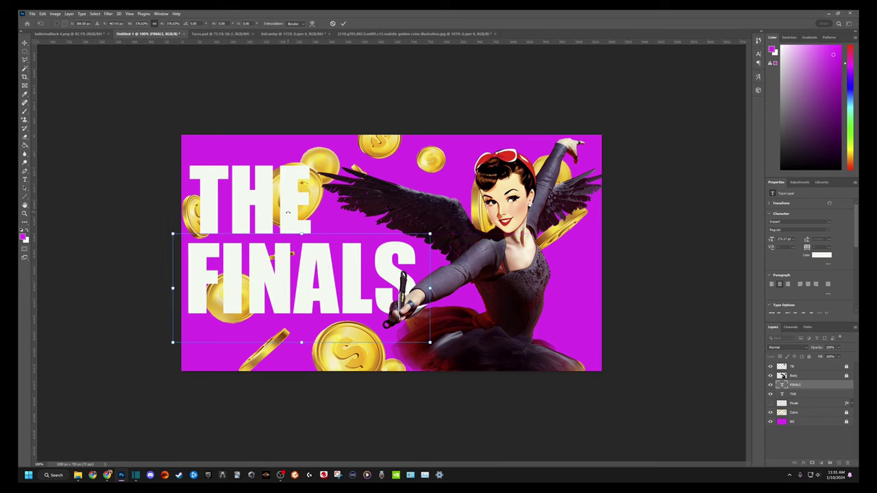
Try a slight counterclockwise rotation of FINALS and level it again
key(Down)
key(Down)
key(Down)
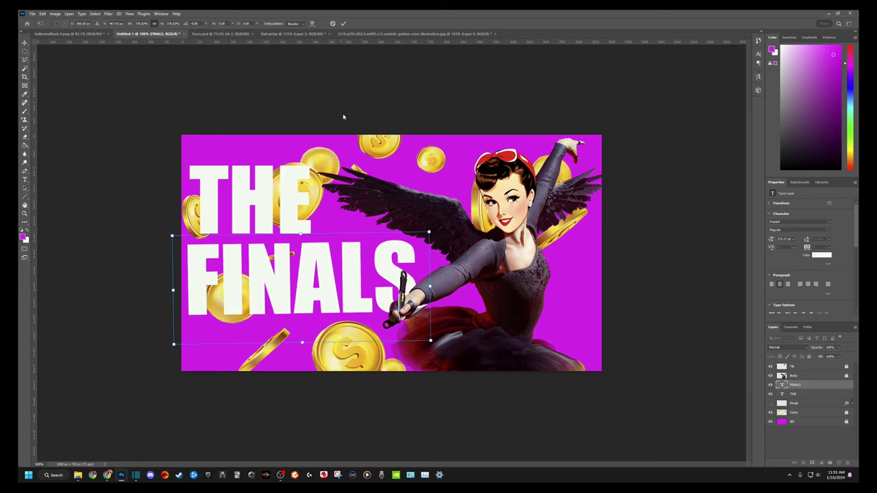
key(Up)
key(Up)
key(Up)
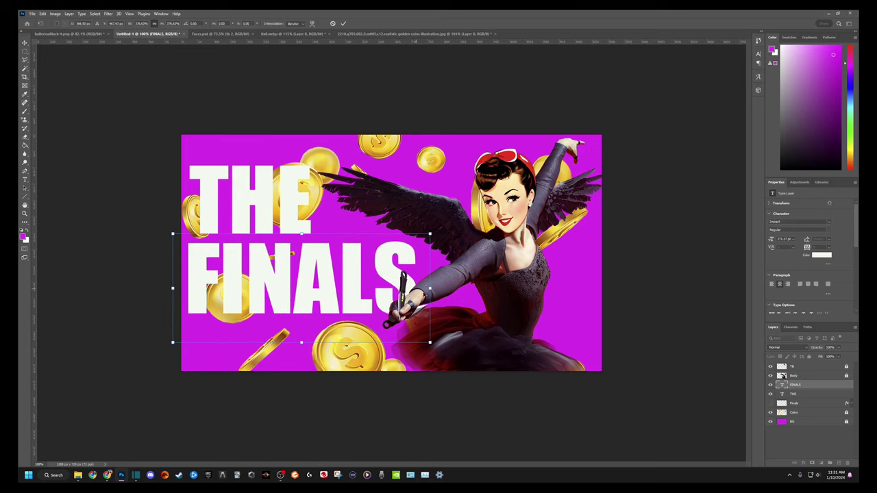
Commit the transform, shift THE closer to FINALS and FINALS slightly right, and place the THE layer above FINALS
key(Return)
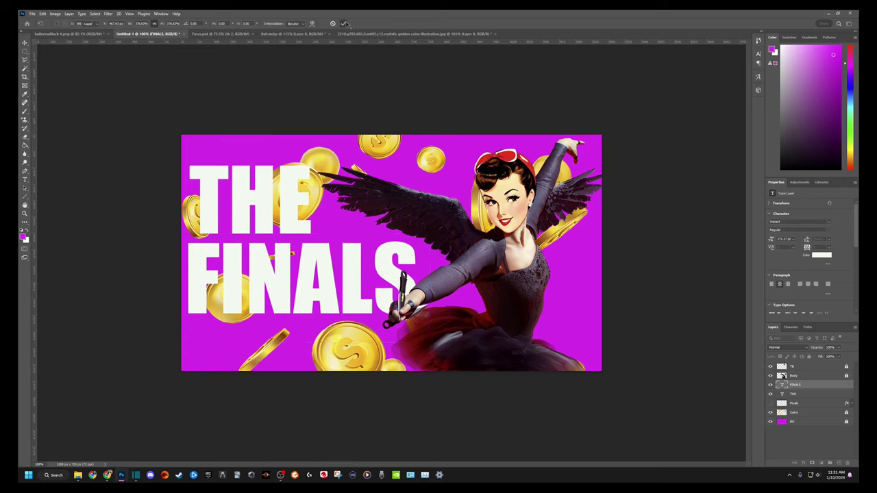
drag(287, 212, 283, 214)
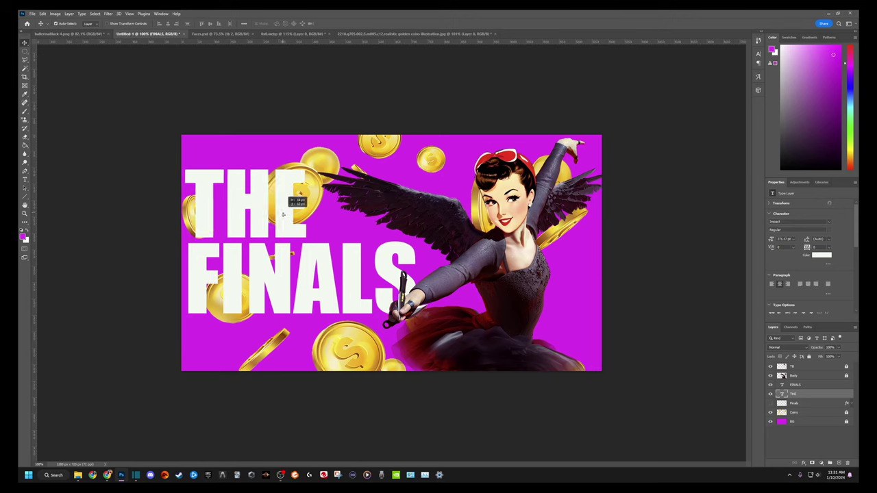
drag(302, 282, 309, 282)
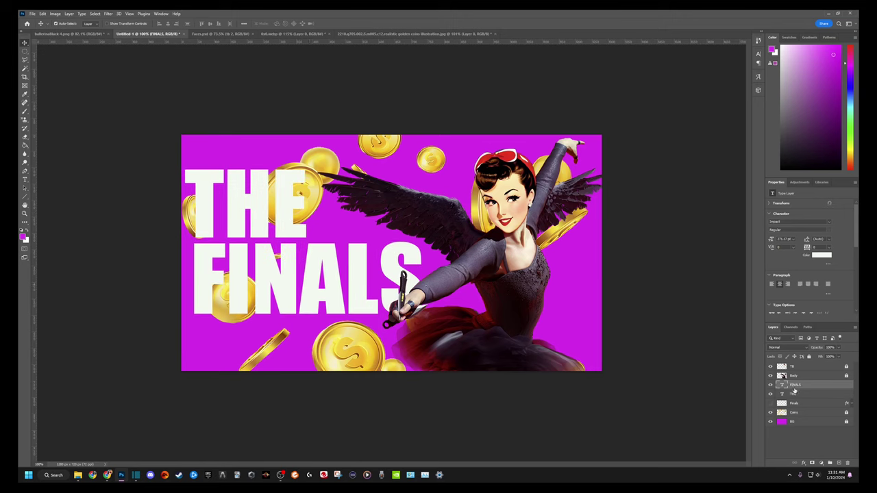
drag(793, 396, 796, 386)
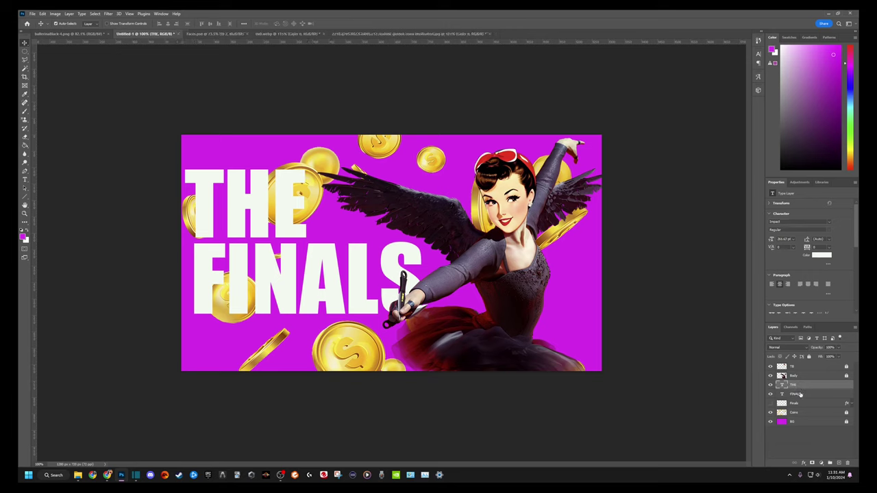
Add a Drop Shadow layer style to the THE text
right_click(805, 397)
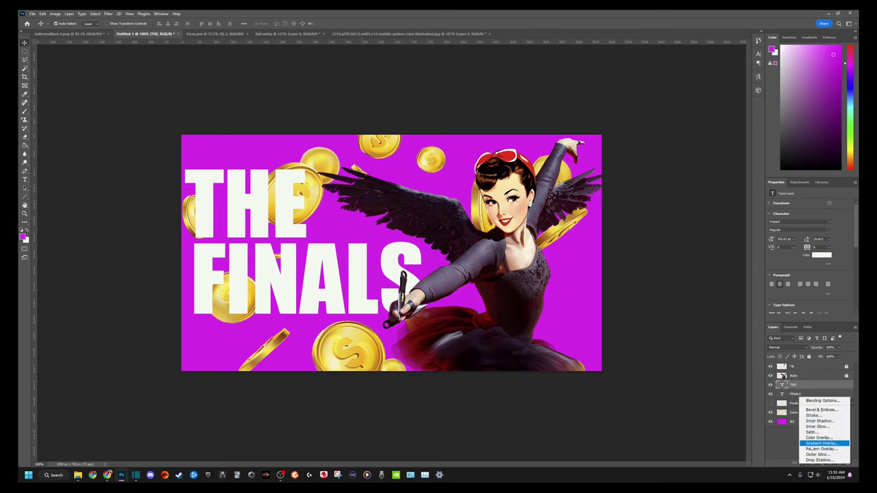
click(816, 402)
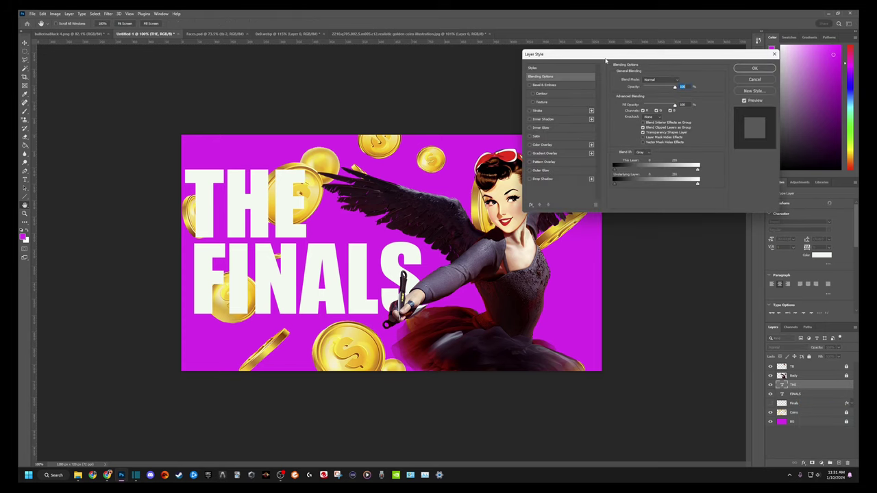
drag(606, 60, 594, 63)
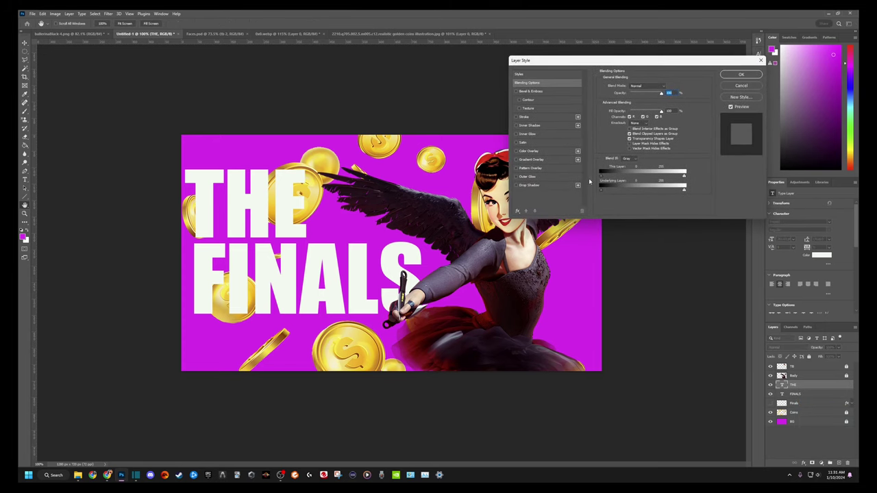
click(530, 185)
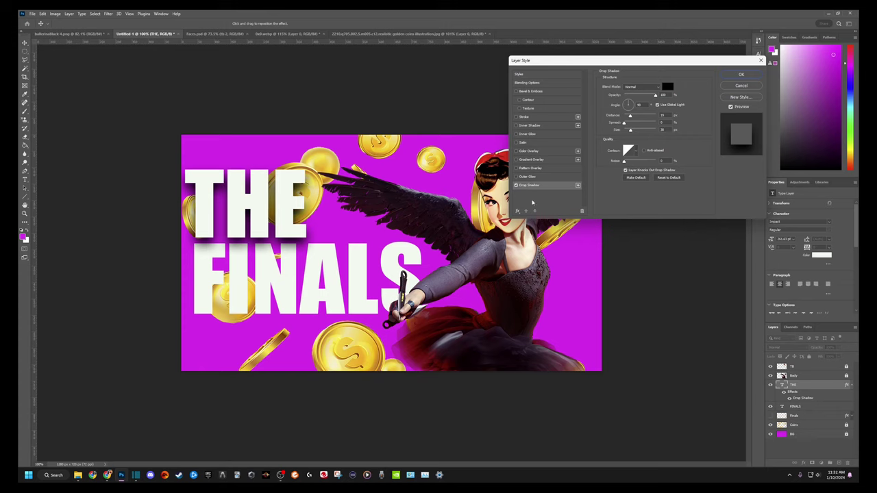
Add a Gradient Overlay to the THE text running from green #14e484 to white
click(528, 159)
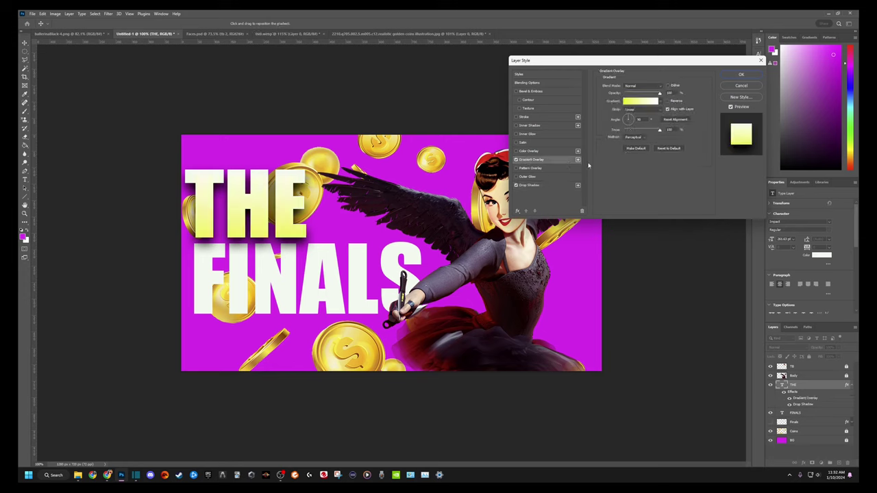
click(626, 103)
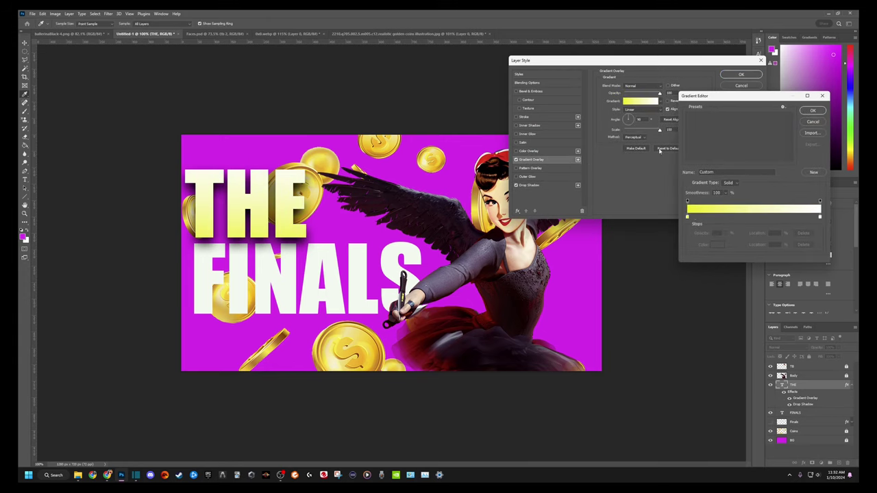
click(687, 217)
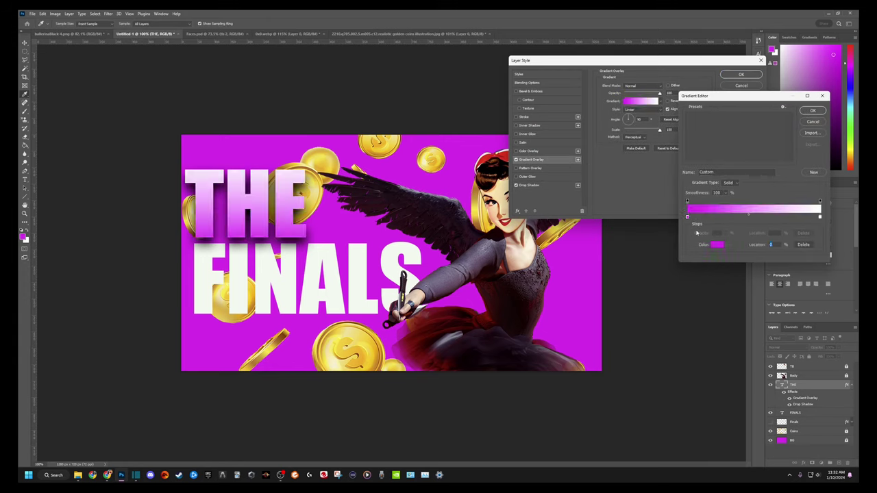
click(717, 245)
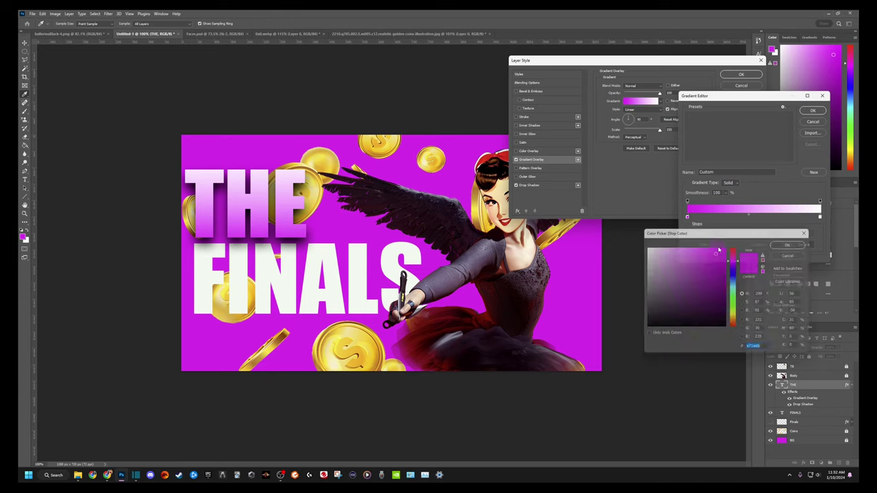
text(1eb4eb)
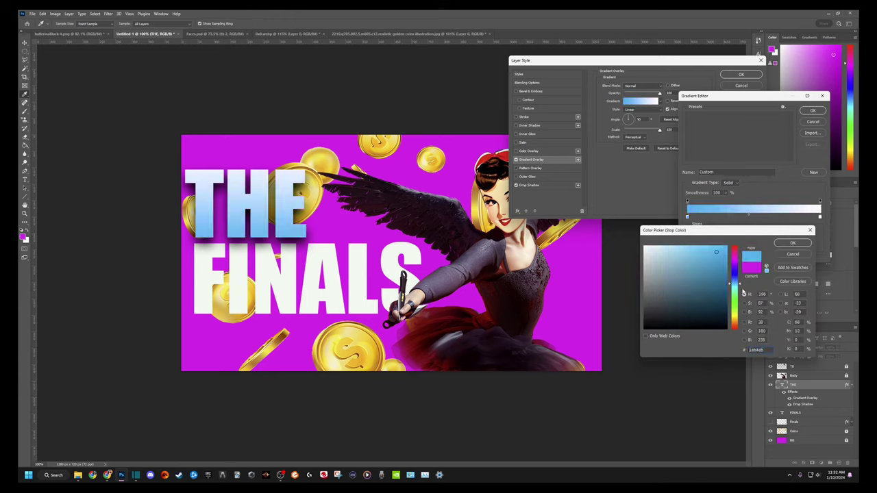
drag(742, 286, 742, 296)
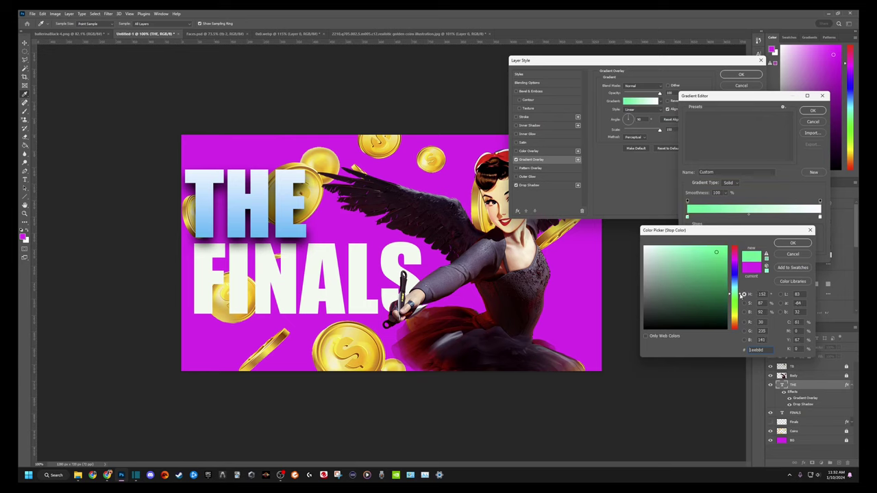
click(719, 253)
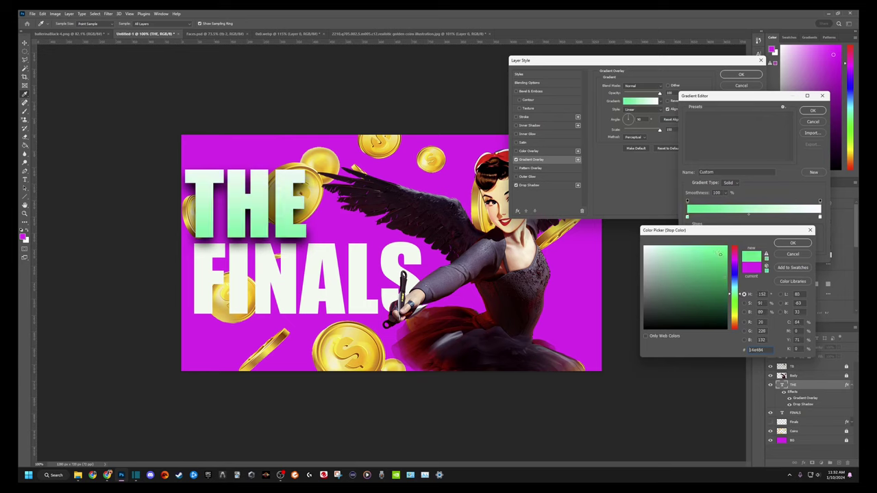
click(797, 246)
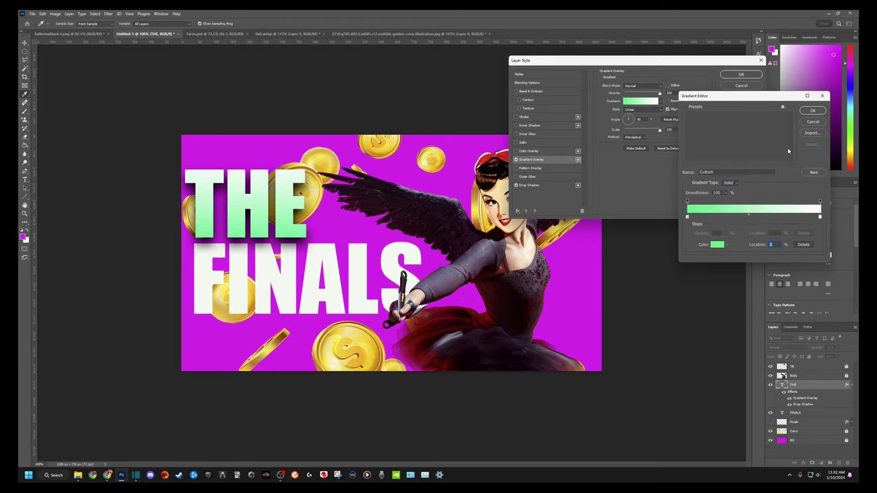
click(811, 111)
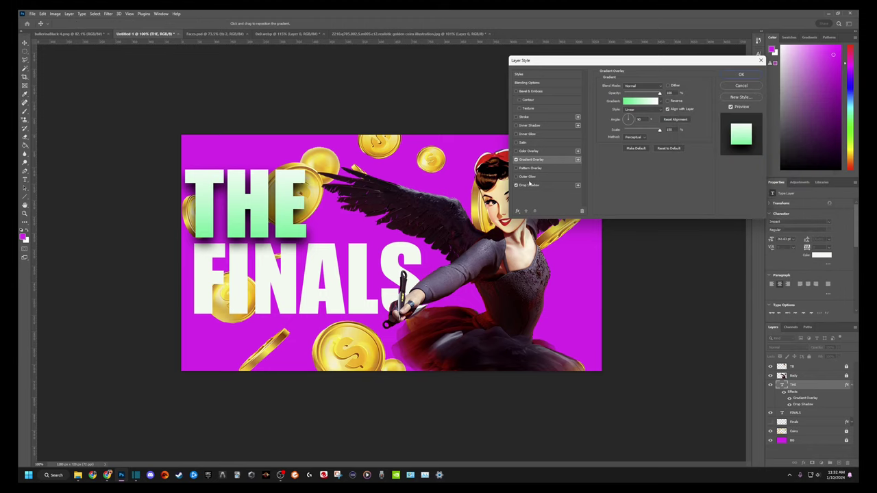
Add a black Outer Glow of about 9 px and a near-white Stroke of 4 px to the THE text
click(526, 177)
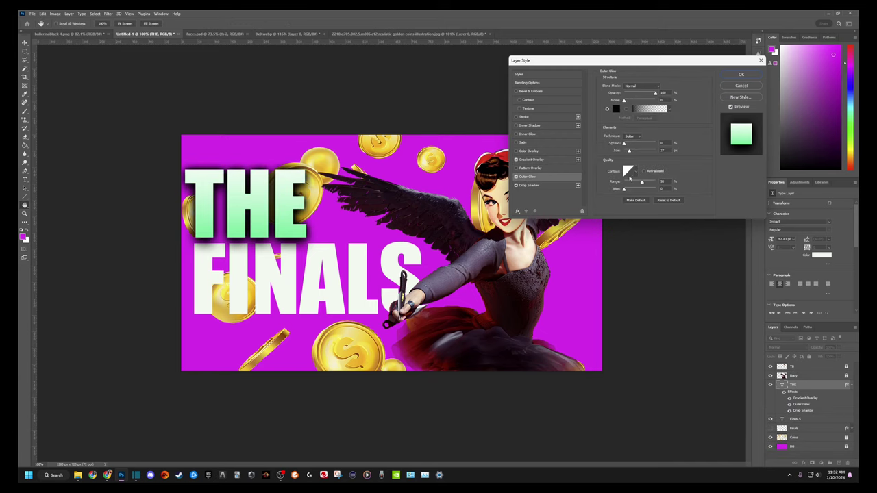
drag(630, 154, 628, 155)
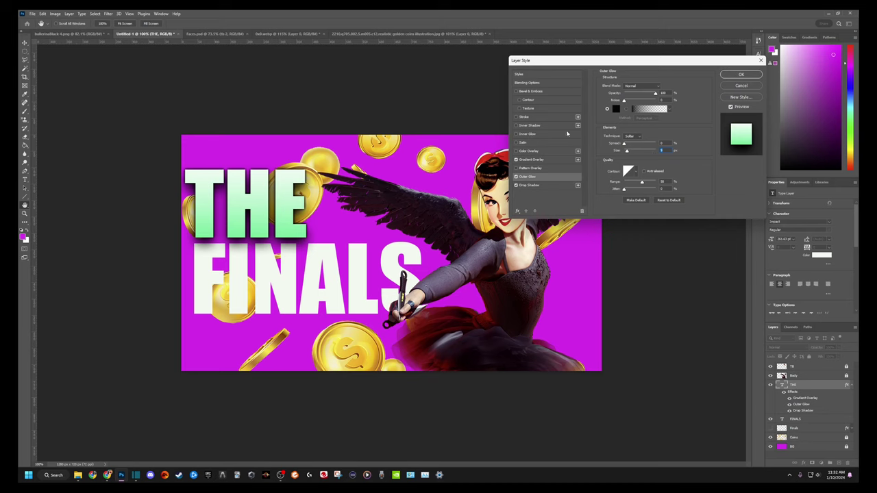
click(524, 117)
click(615, 134)
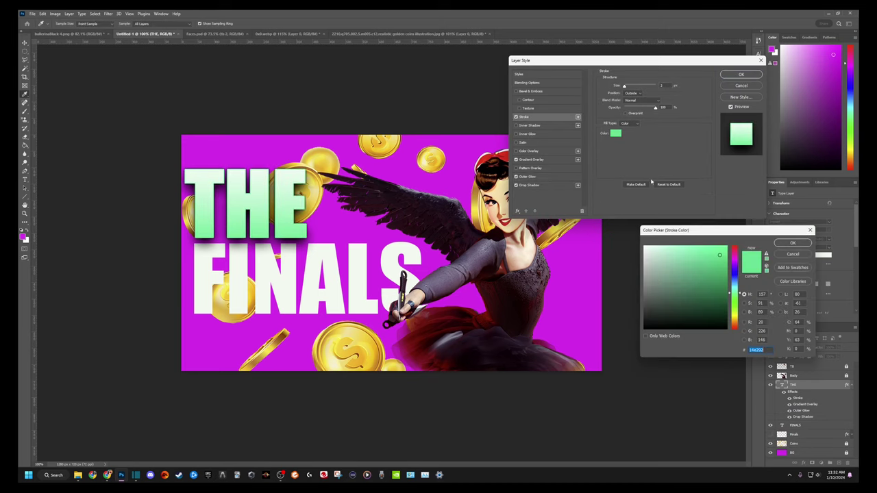
click(733, 263)
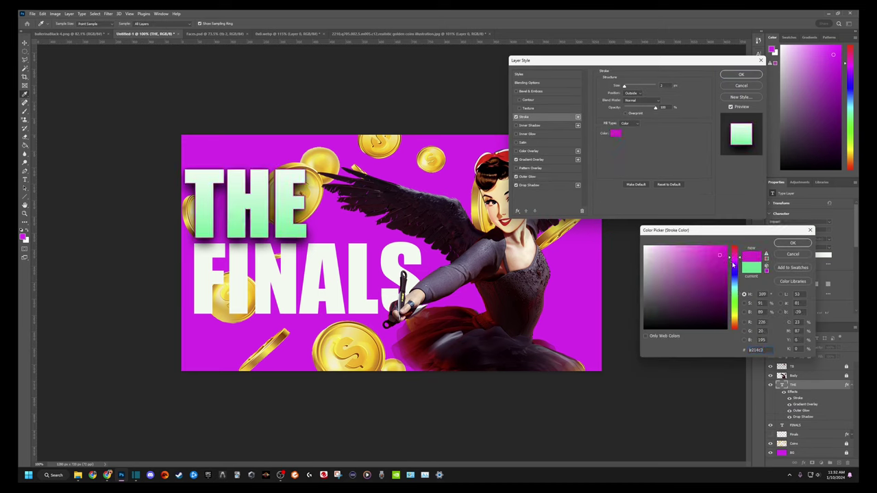
click(735, 288)
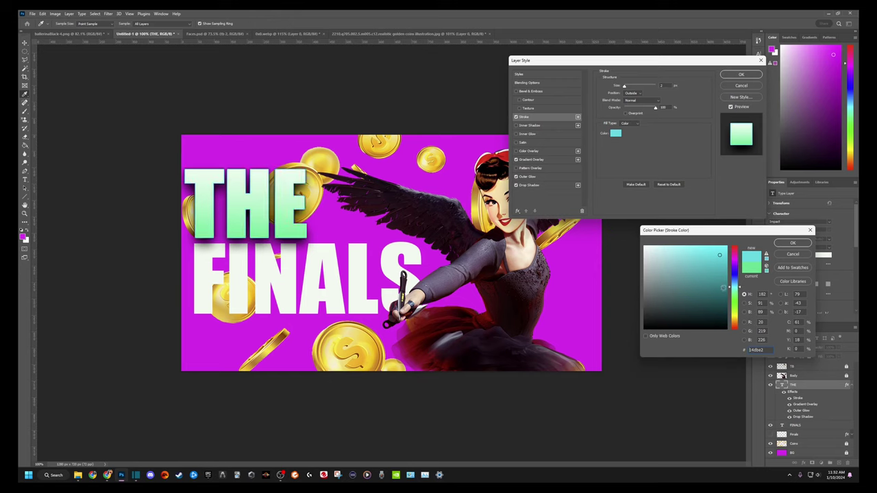
click(644, 247)
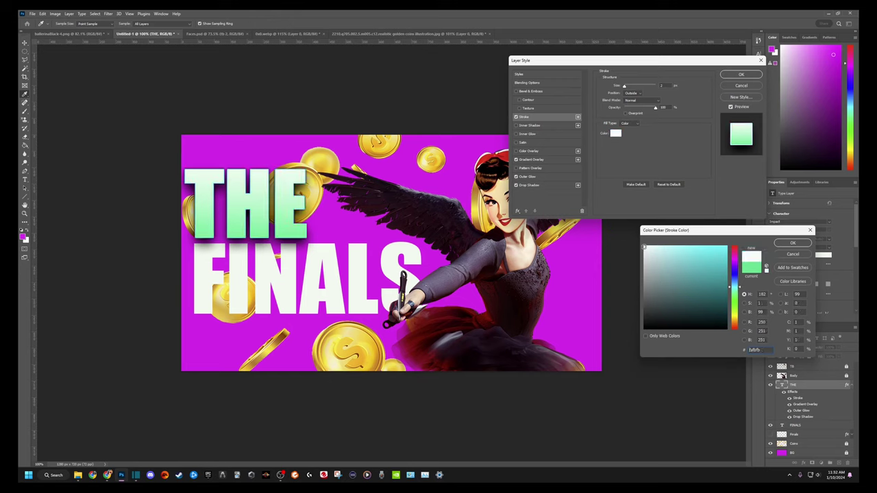
click(793, 242)
drag(623, 86, 624, 91)
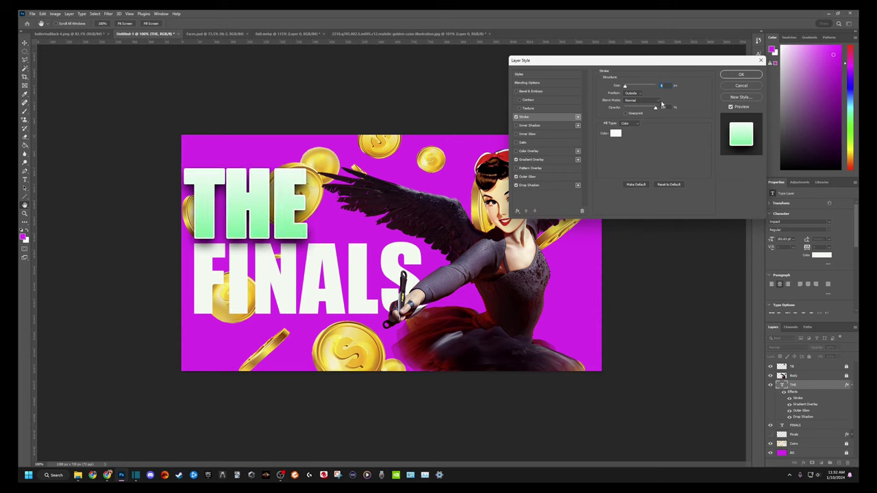
Try an Inner Glow on the THE text, turn it off, and enable Bevel & Emboss instead
click(533, 134)
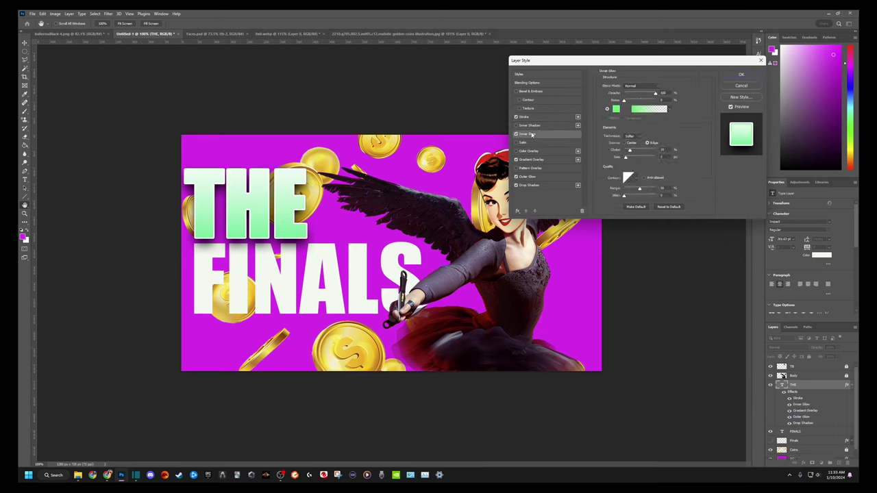
click(517, 135)
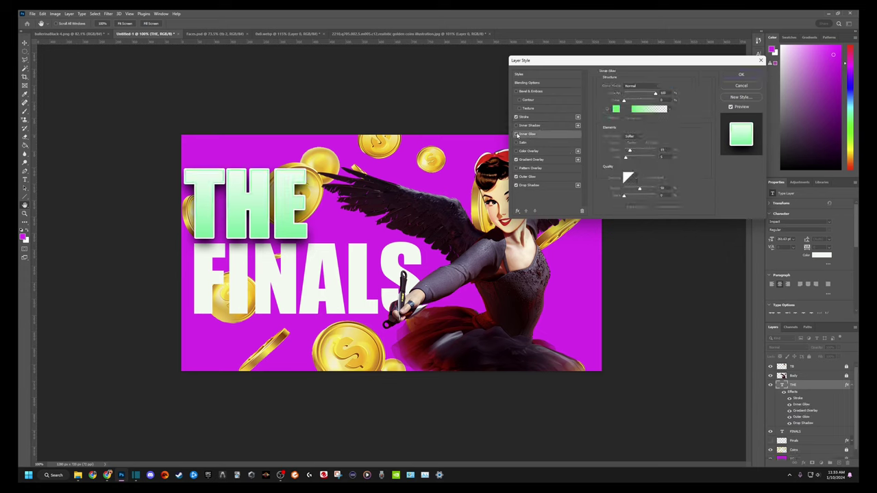
click(516, 91)
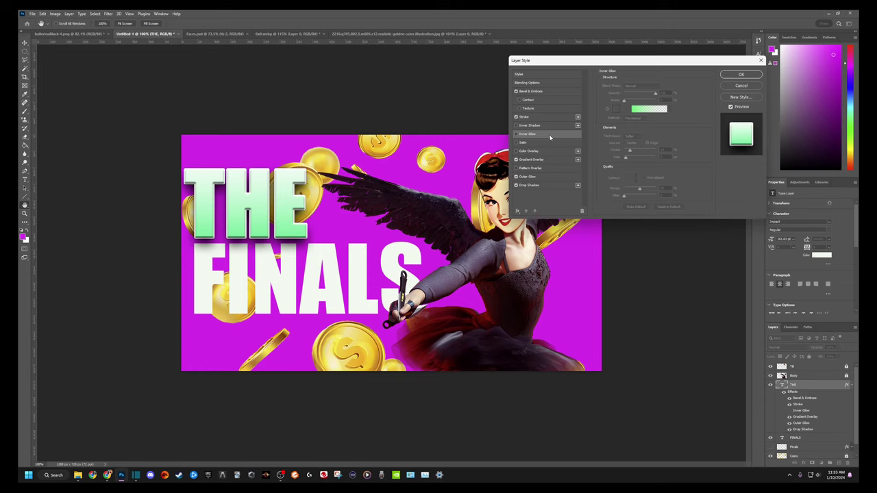
click(533, 92)
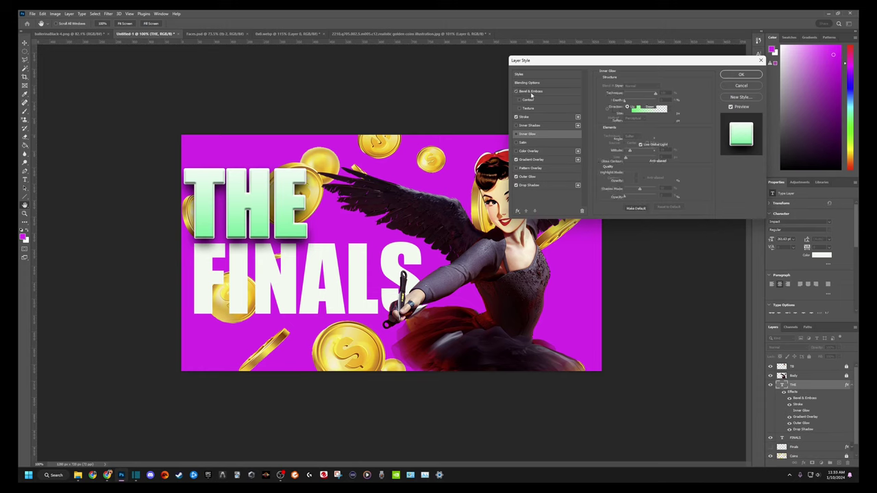
Try black and white for the THE text's stroke, and set the stroke color to green #15e0a4
click(531, 117)
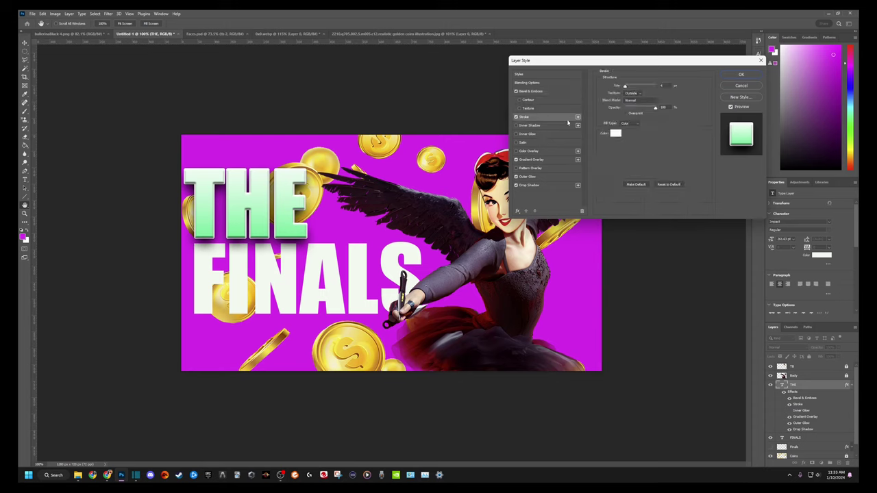
click(615, 133)
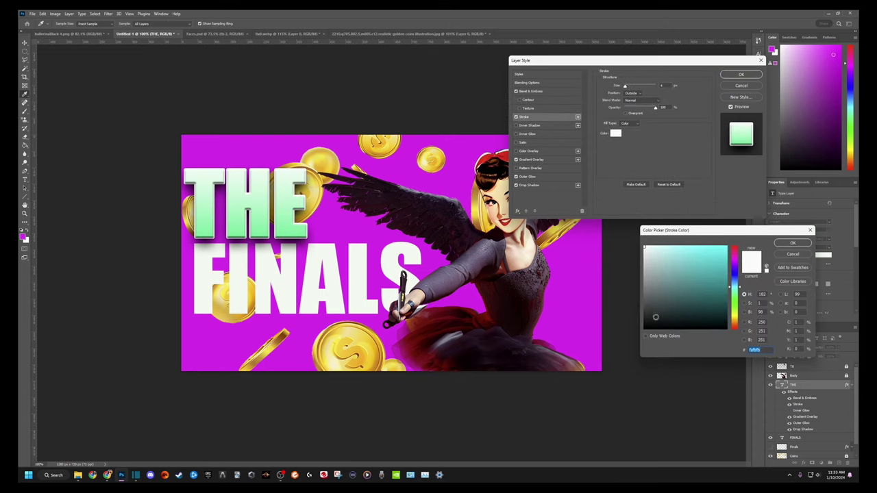
click(645, 328)
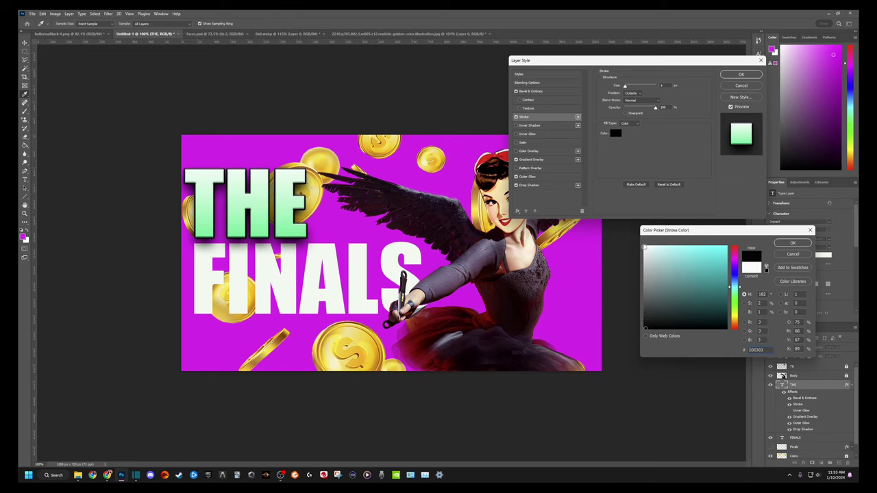
click(644, 247)
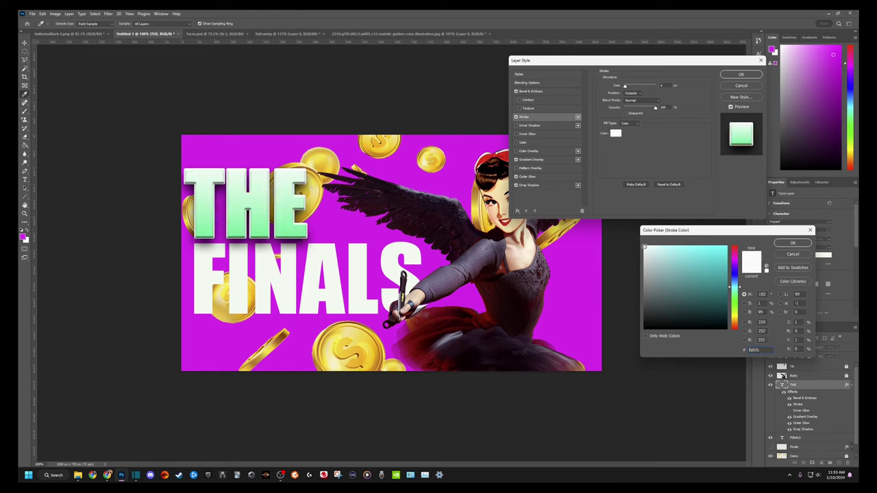
drag(740, 288, 737, 251)
click(719, 255)
mouse_move(740, 326)
mouse_down()
mouse_move(738, 286)
mouse_move(741, 293)
mouse_up()
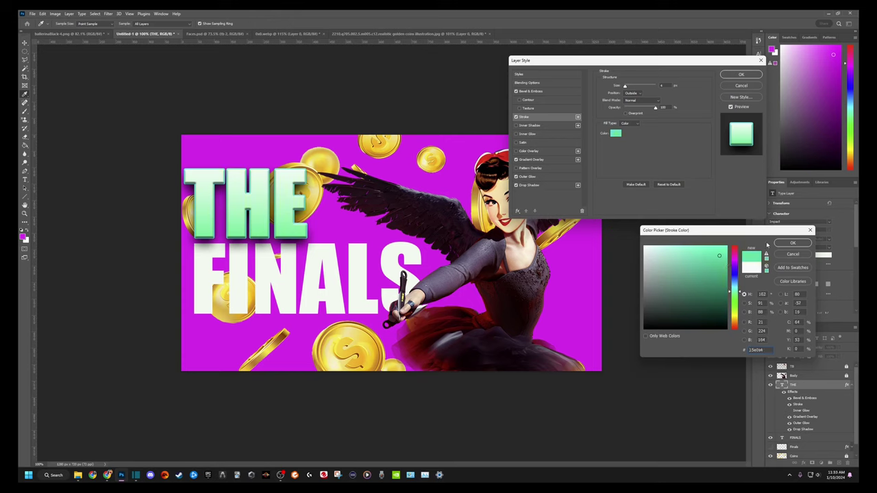
click(792, 243)
click(533, 135)
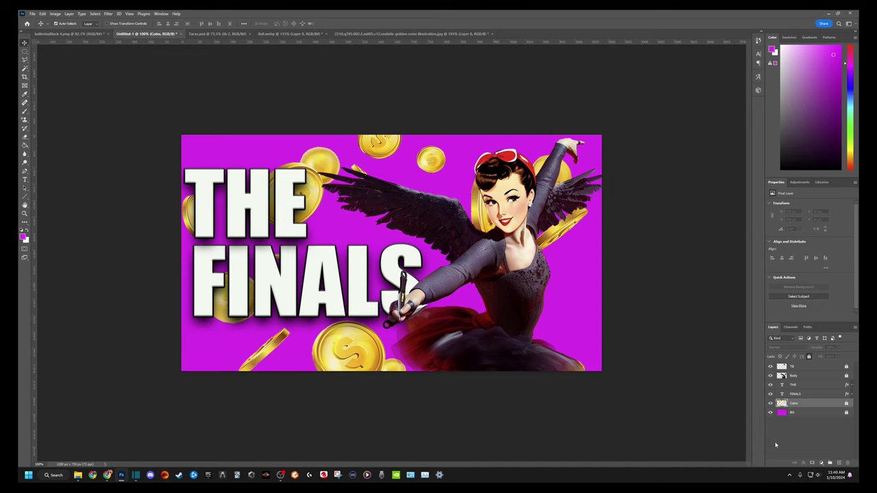
Lock the THE and FINALS text layers and unlock the ballerina's head and Body layers
click(818, 384)
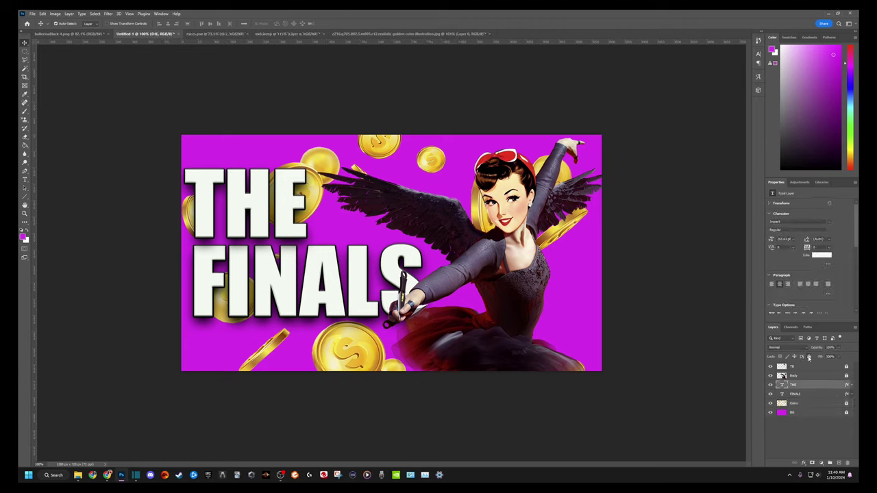
click(815, 394)
click(821, 369)
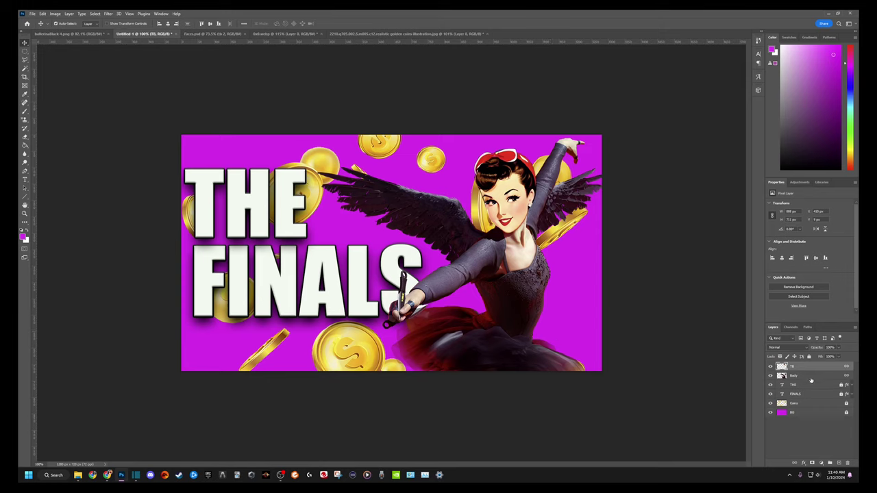
Add a black Drop Shadow to the Body layer and slightly reduce its distance and size
click(811, 377)
click(803, 463)
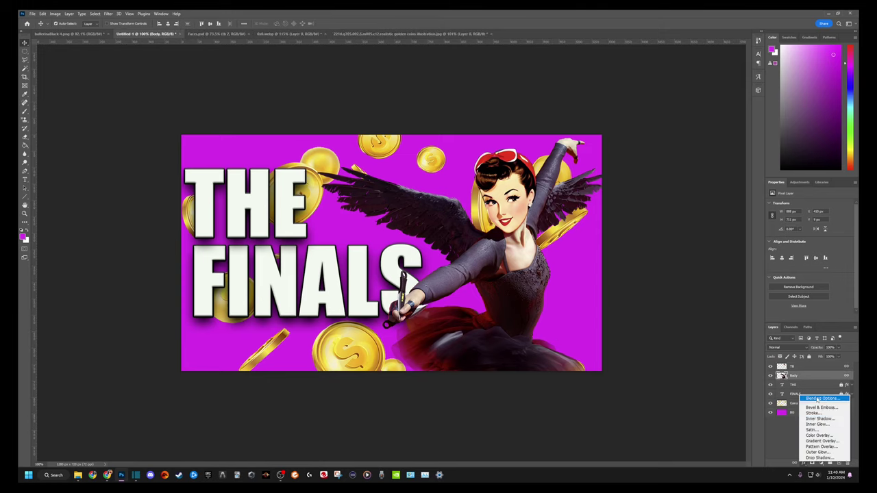
click(819, 398)
drag(573, 62, 668, 103)
click(624, 228)
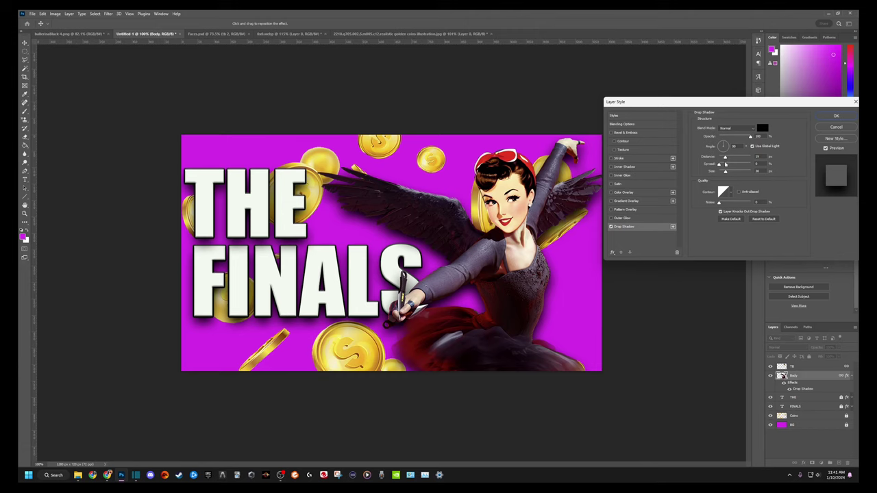
mouse_move(726, 163)
mouse_down()
mouse_move(713, 161)
mouse_move(725, 162)
mouse_move(724, 173)
mouse_up()
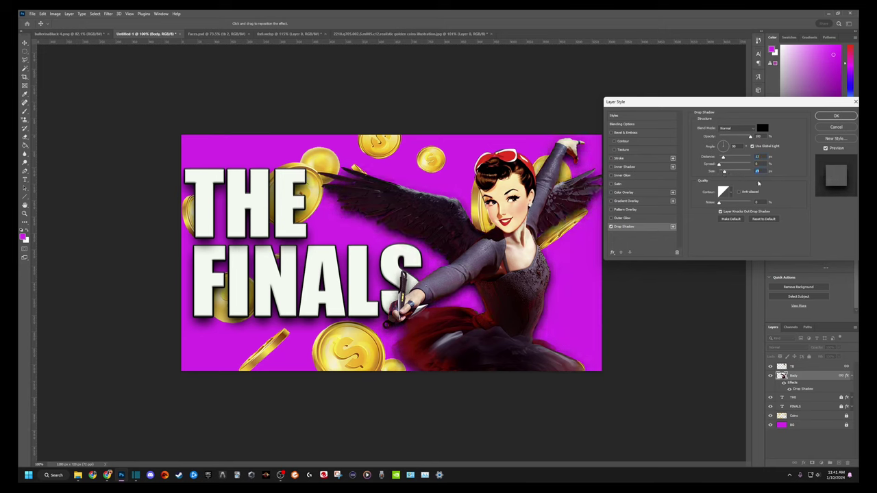
Add a black Outer Glow to the Body layer, trying the Screen blend mode before choosing Normal
click(637, 219)
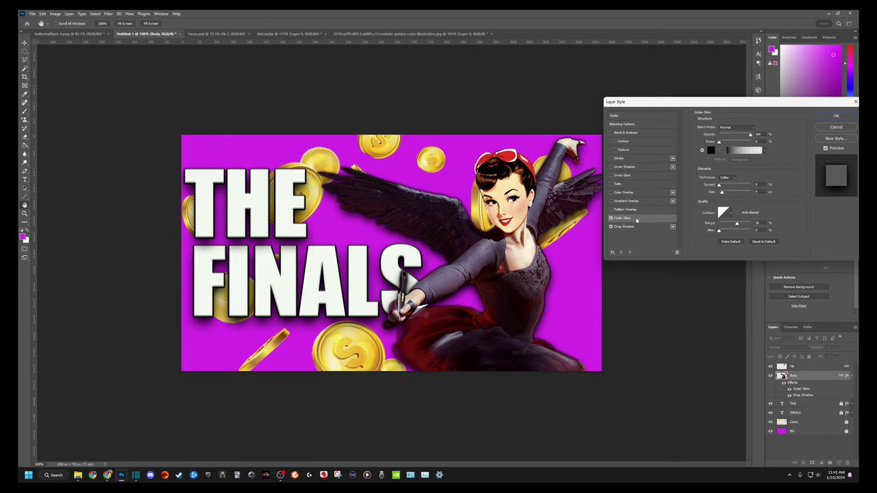
click(736, 127)
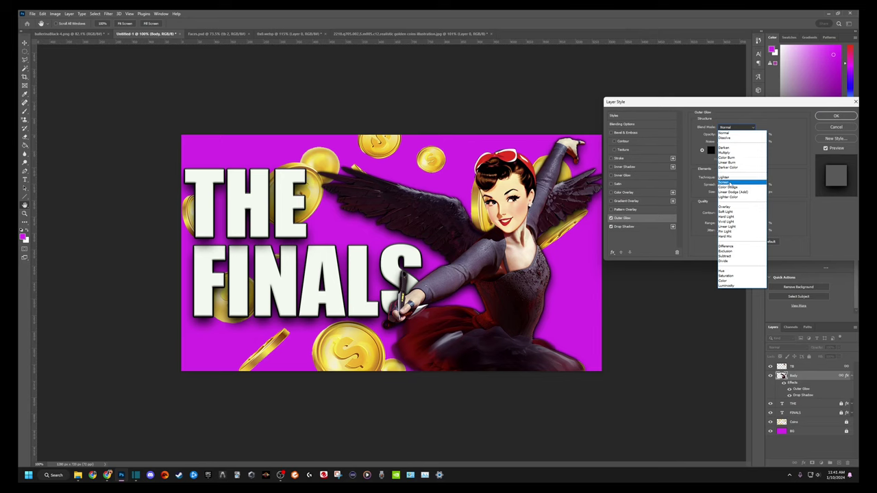
click(727, 182)
click(729, 129)
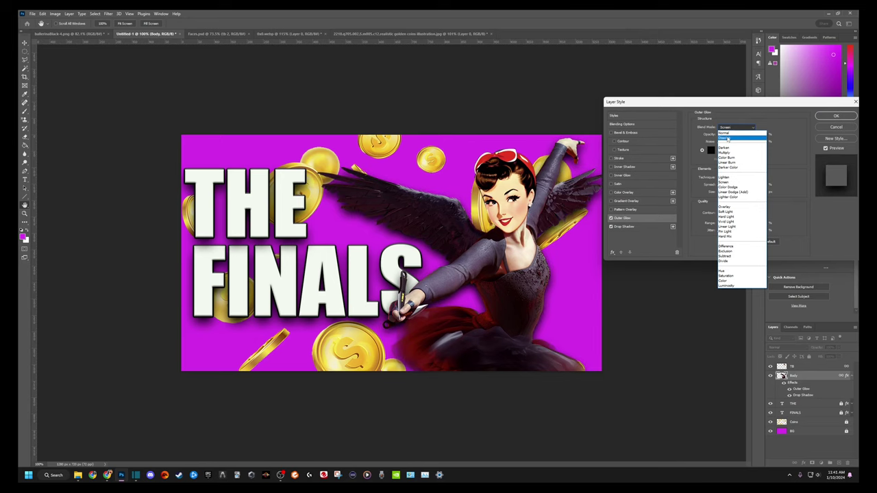
click(728, 131)
click(727, 131)
click(727, 132)
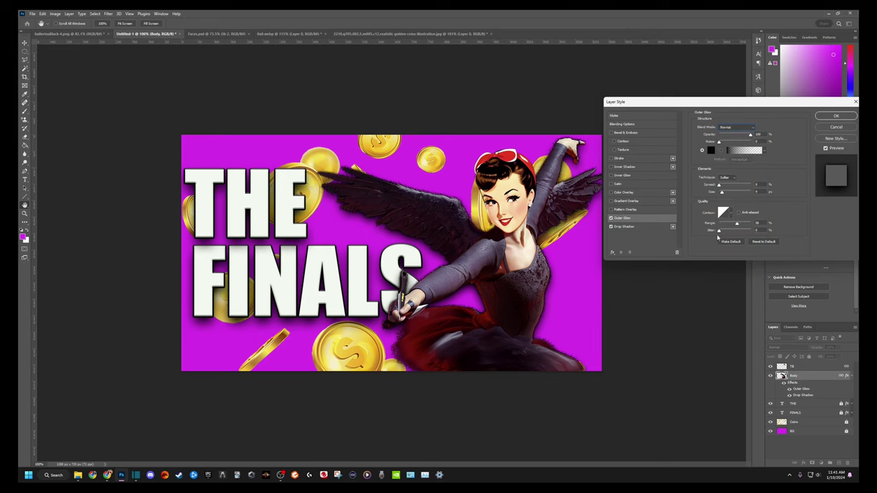
Fine-tune the size of the Body layer's Outer Glow and add a black outside Stroke to the layer
drag(722, 193, 727, 193)
drag(726, 194, 722, 196)
click(623, 159)
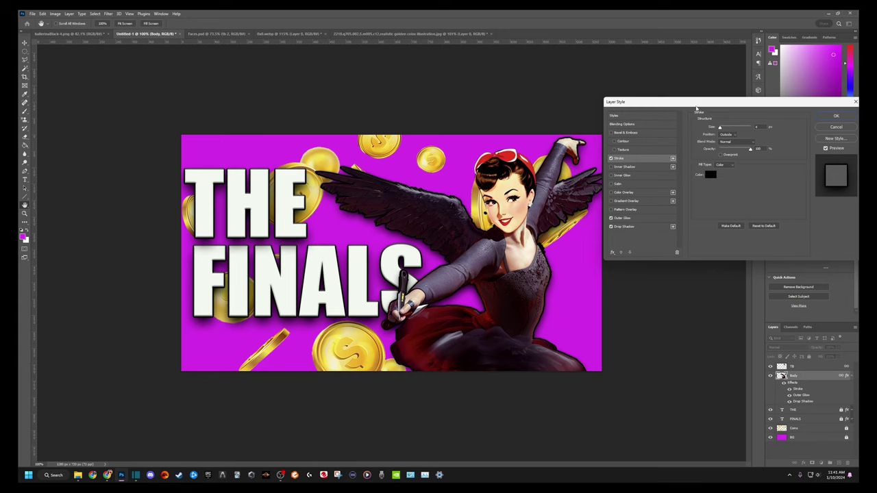
drag(696, 106, 689, 76)
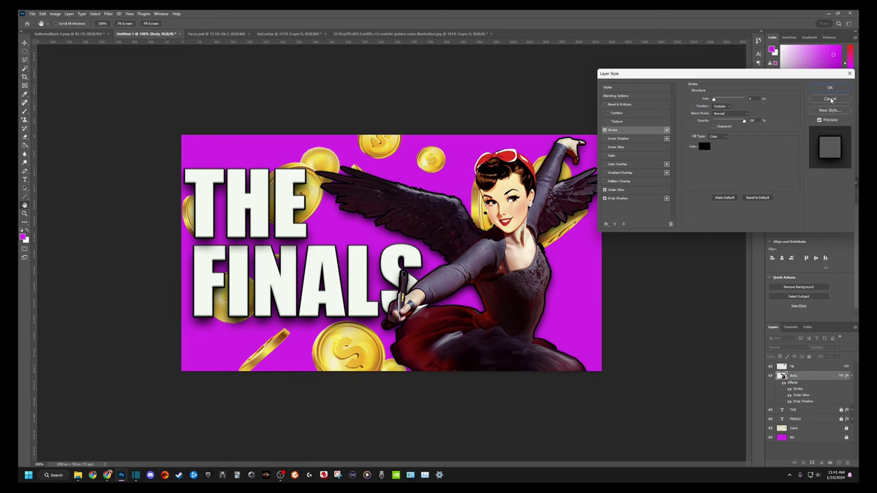
click(831, 99)
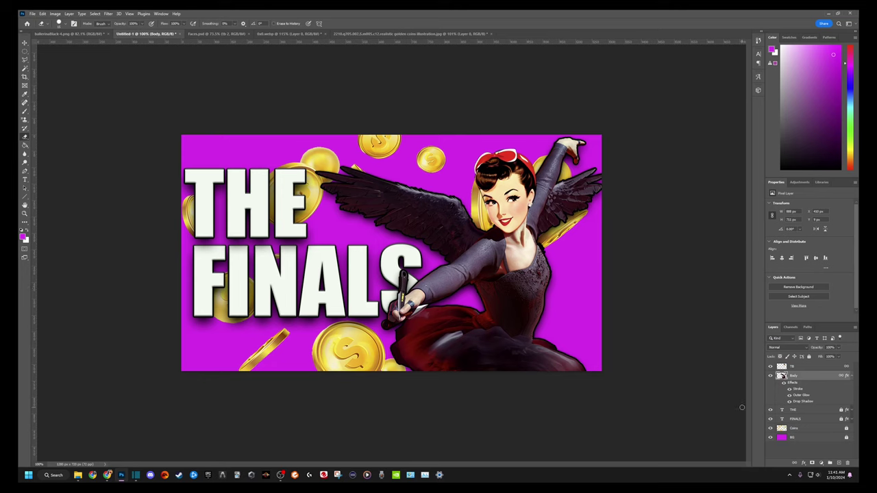
Change the Body layer's Stroke color to near-white #fafbfb
double_click(846, 377)
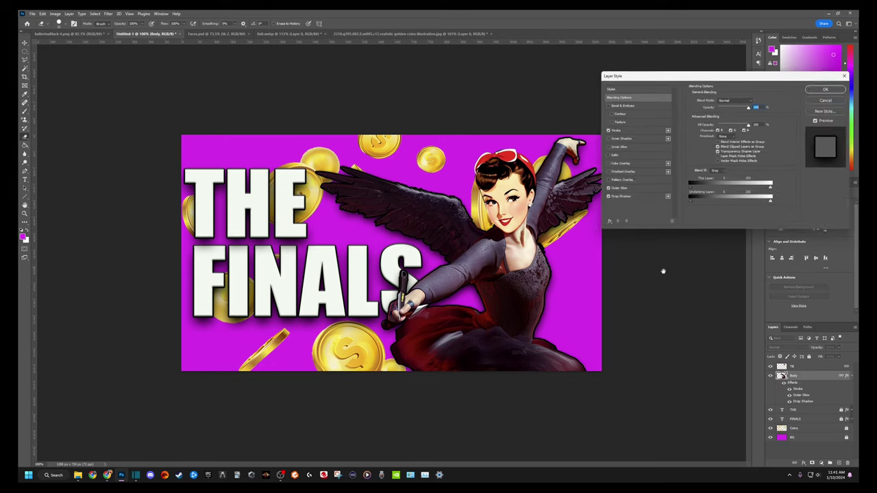
click(631, 131)
click(704, 147)
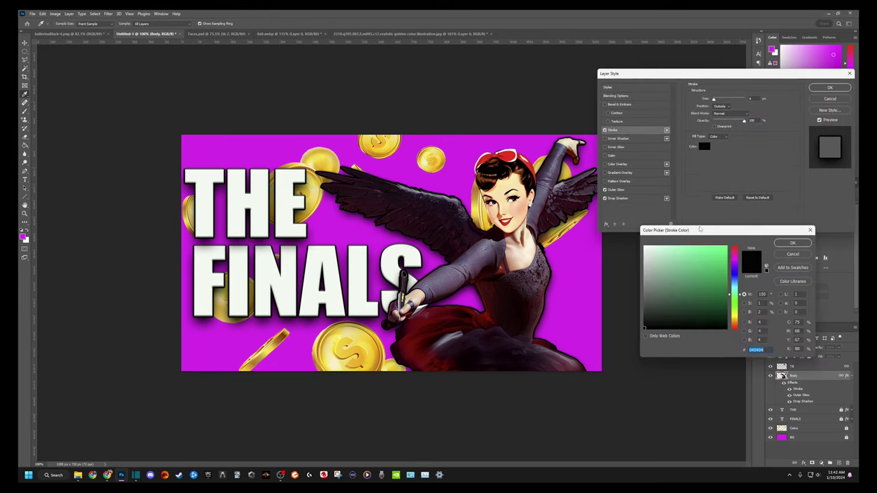
click(644, 247)
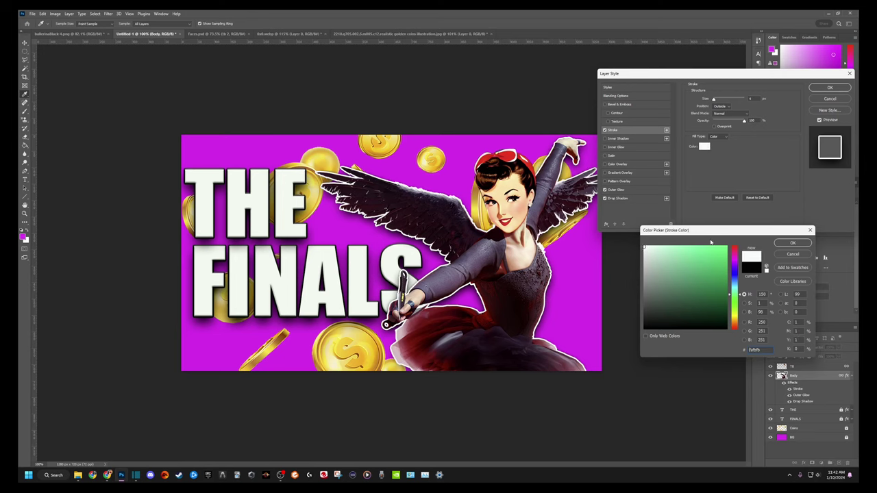
click(783, 243)
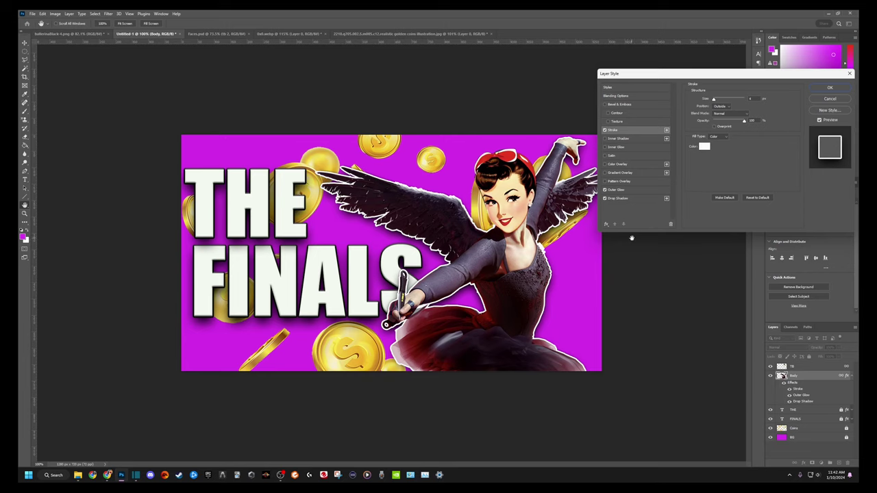
click(829, 89)
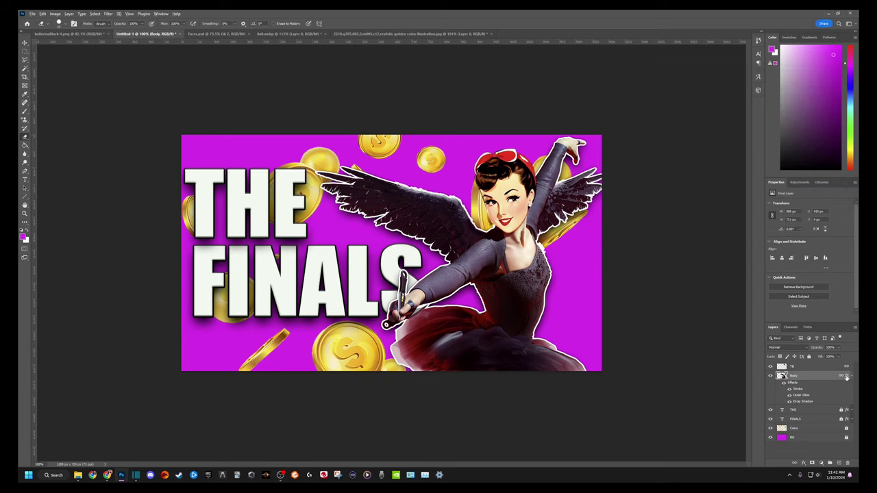
Copy the Body layer's styles to the ballerina's head layer and turn off the copied Stroke
drag(846, 377, 844, 371)
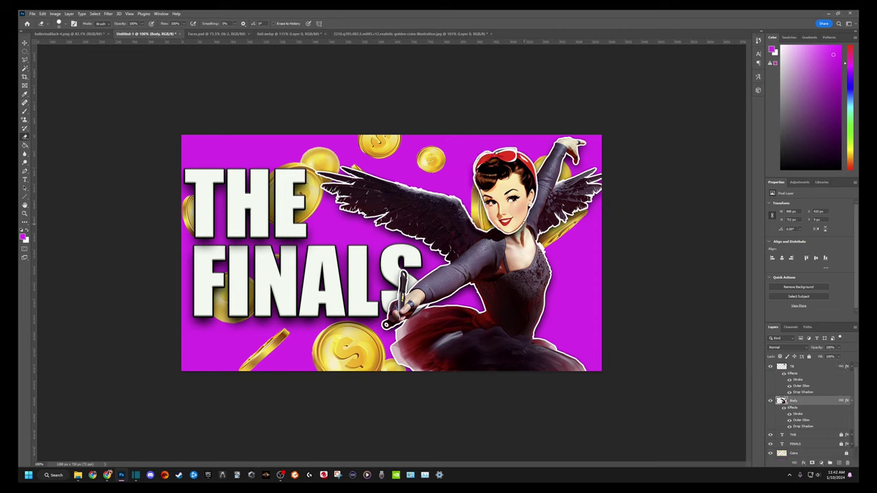
double_click(847, 367)
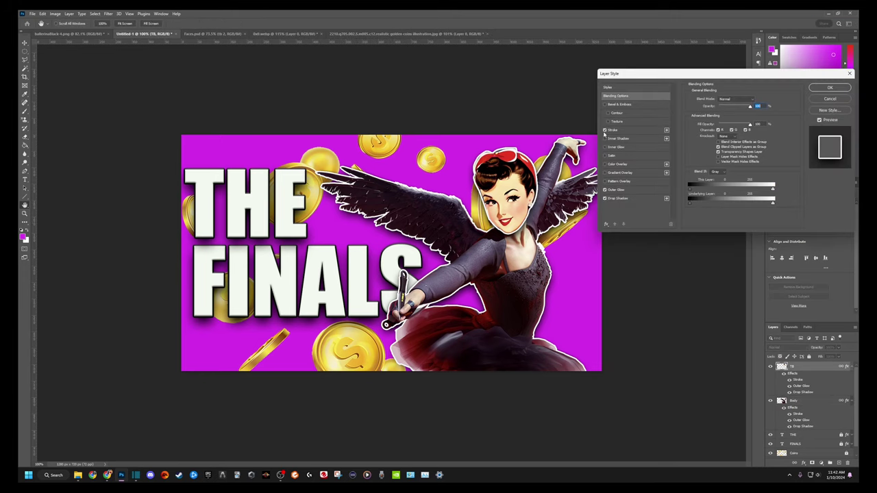
click(605, 131)
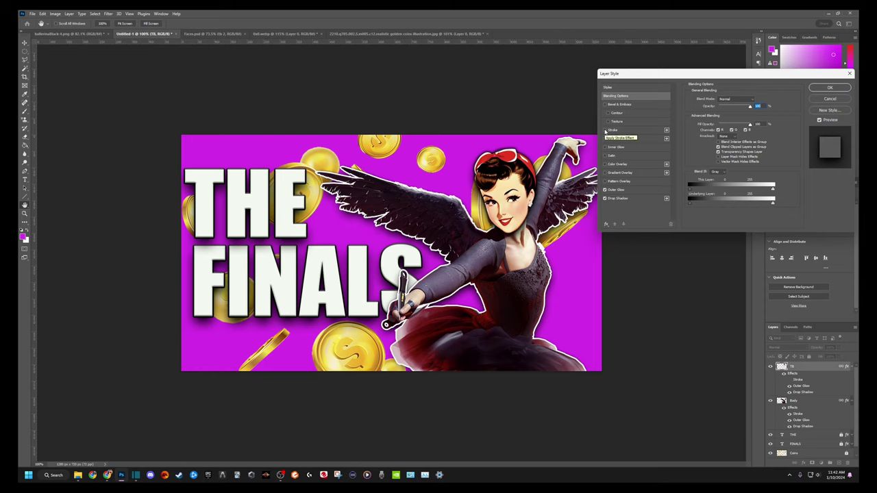
Compare the head with and without Outer Glow and Drop Shadow, and try a smaller Outer Glow size
click(605, 190)
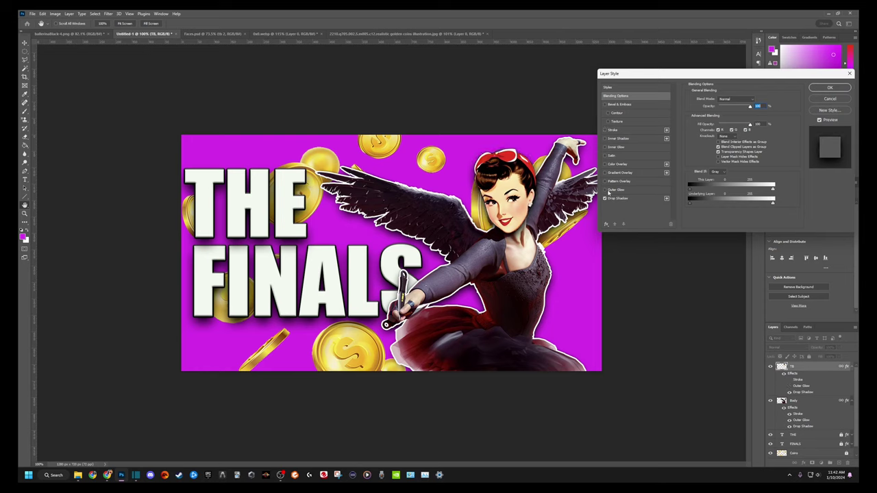
click(605, 191)
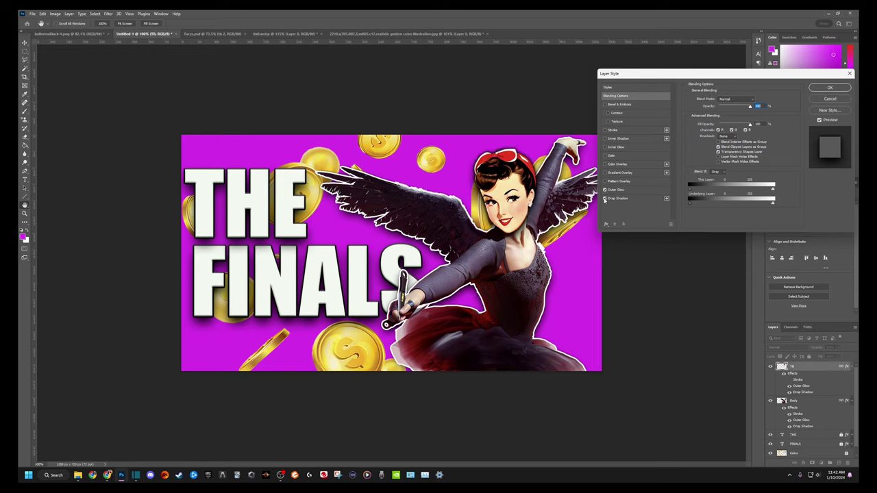
click(604, 199)
click(605, 199)
click(618, 197)
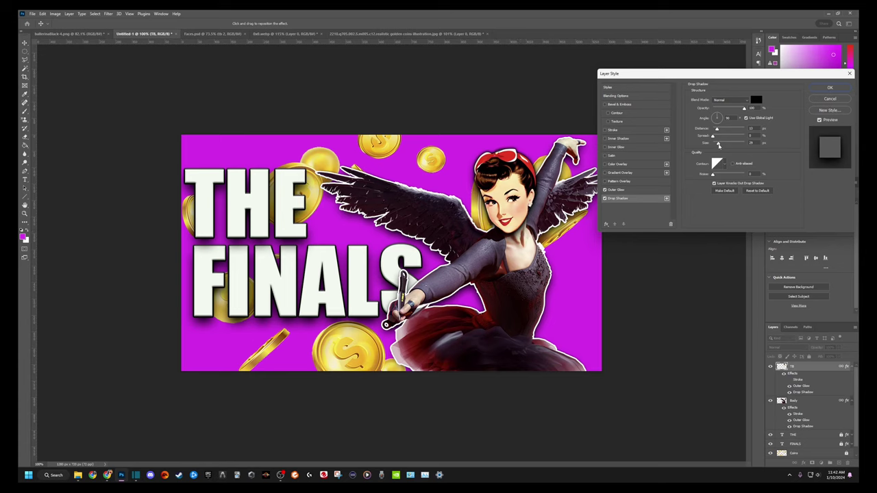
drag(718, 145, 718, 147)
click(654, 189)
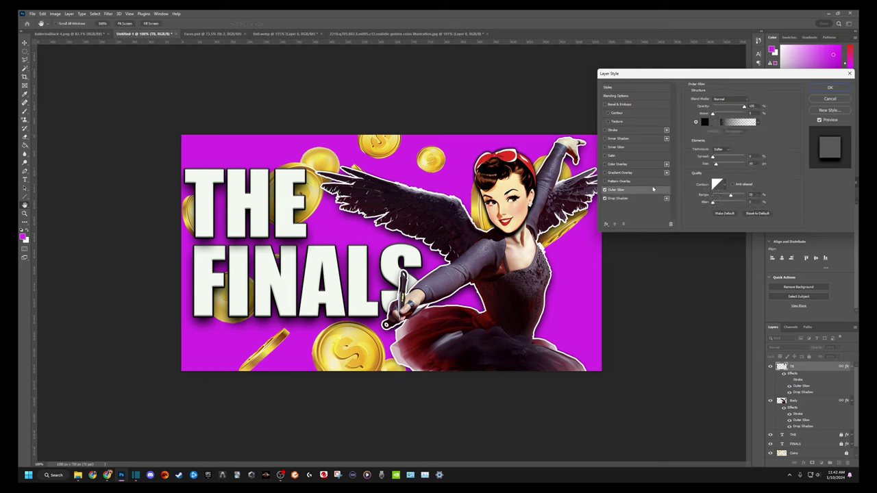
drag(717, 166, 713, 166)
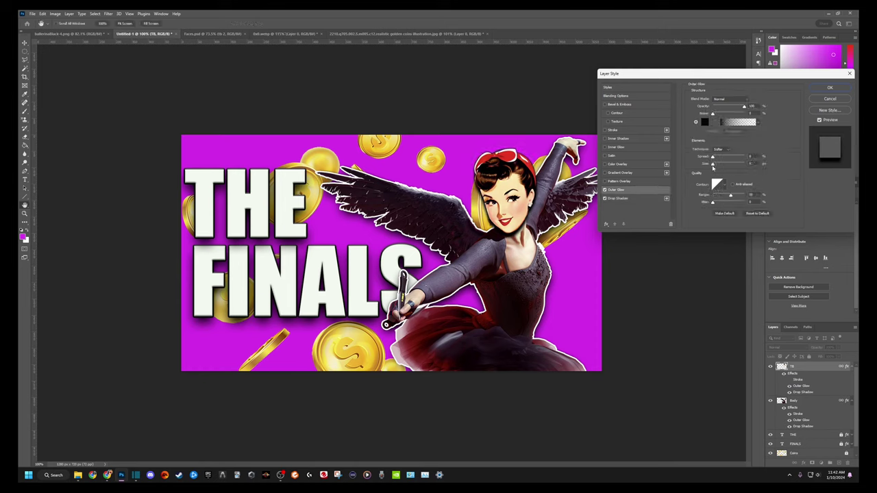
Turn off the head layer's Drop Shadow, keep its Outer Glow on and slightly increase the glow size
click(605, 191)
click(605, 199)
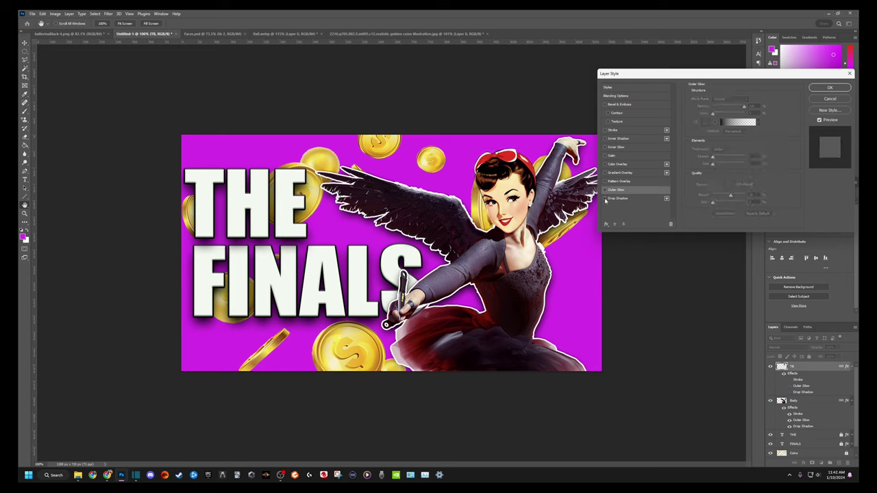
click(605, 190)
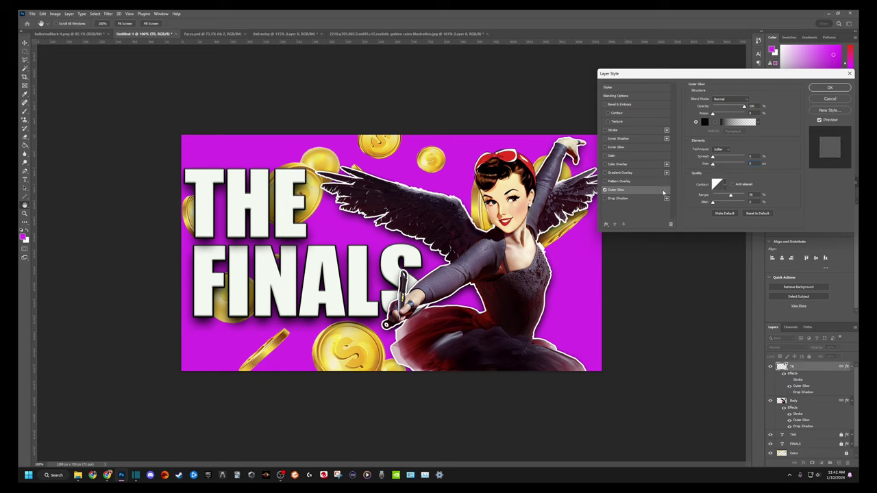
click(618, 198)
click(636, 190)
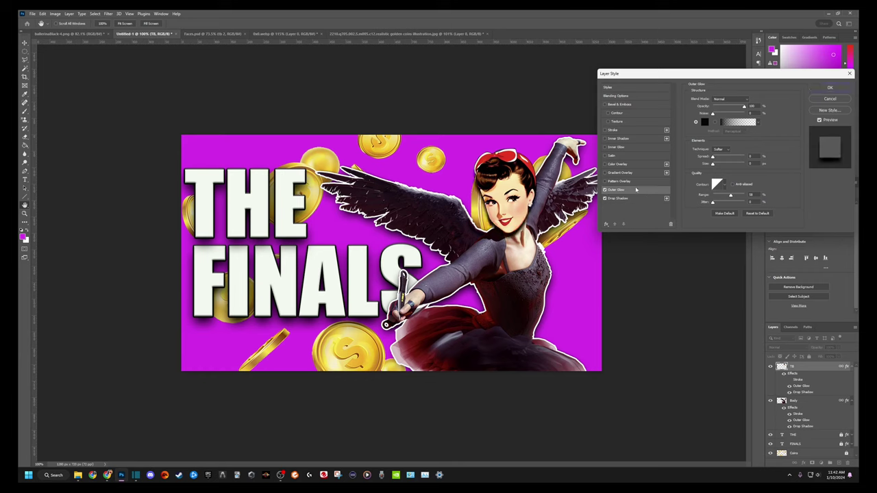
click(605, 198)
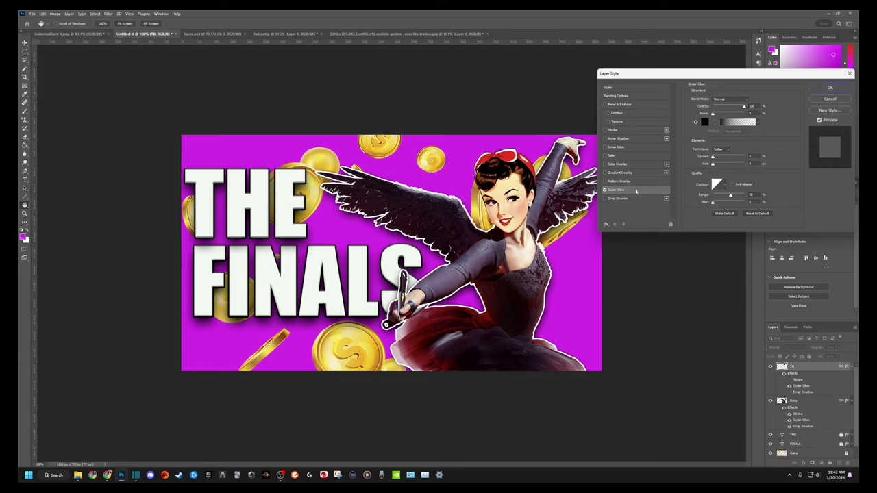
drag(713, 166, 717, 167)
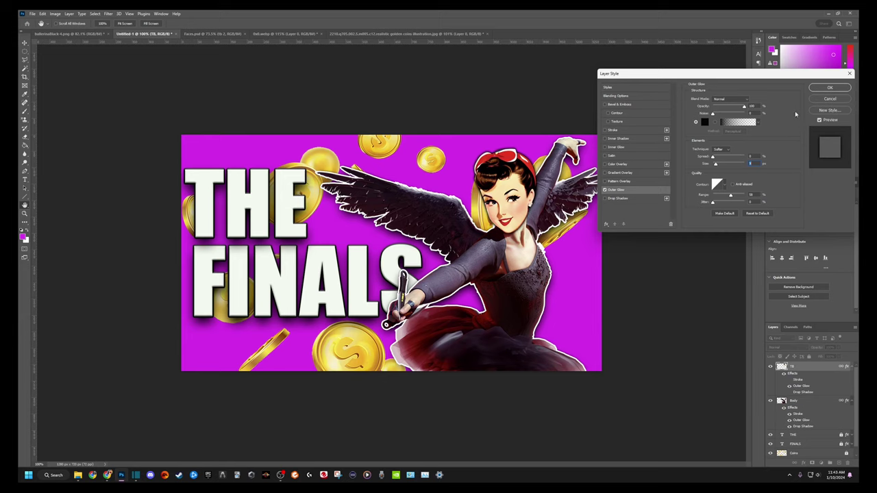
click(828, 88)
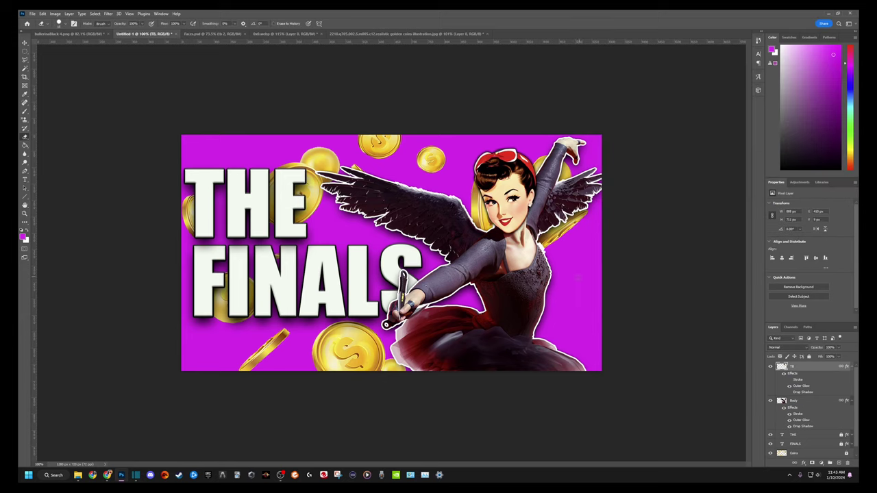
Collapse the effects lists of the head and Body layers and lock both layers
click(847, 367)
click(847, 376)
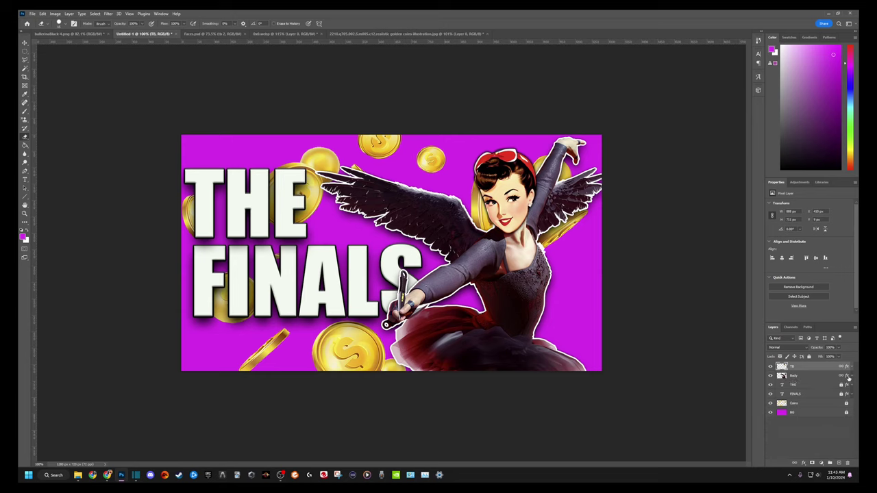
click(813, 375)
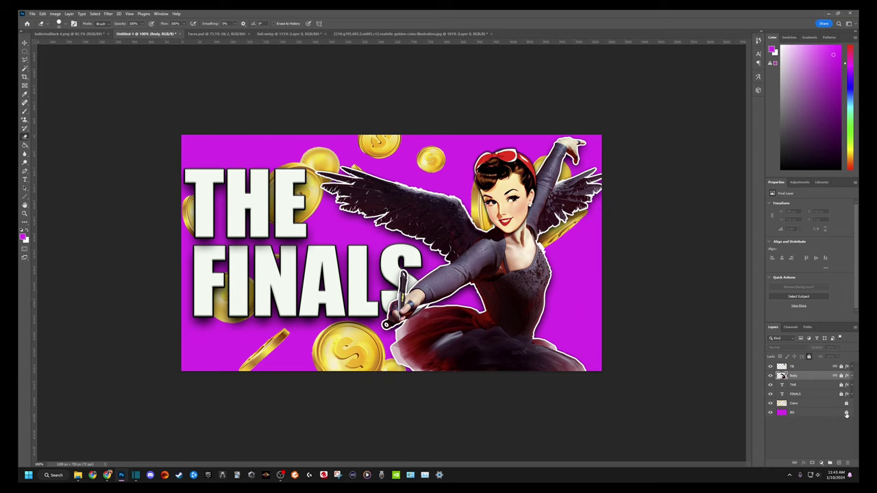
Place the blue abstract particles background image directly above the BG layer, filling the canvas
click(799, 414)
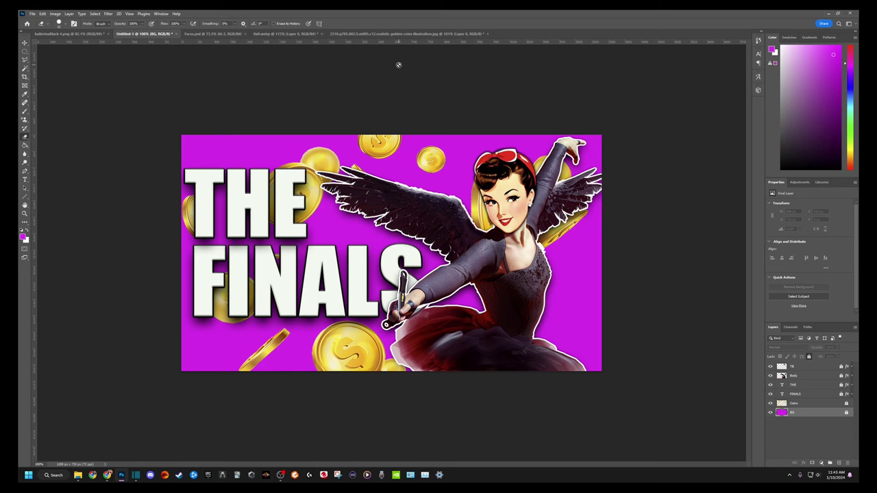
click(352, 34)
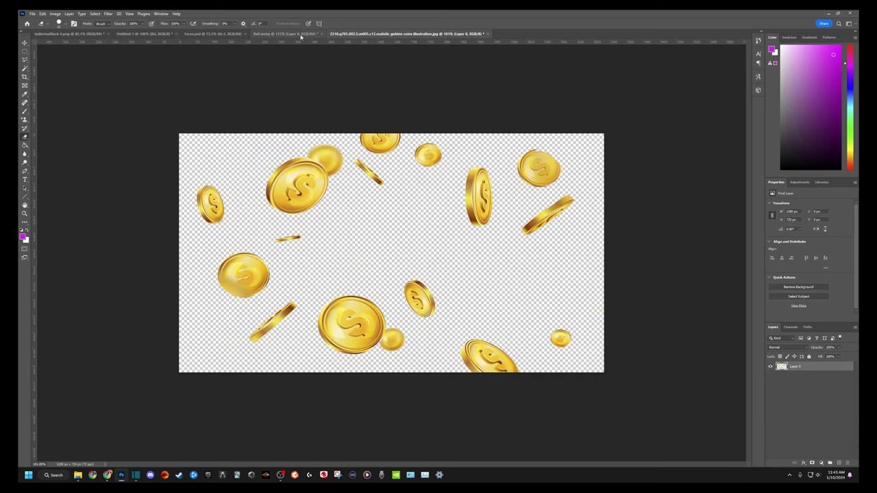
click(145, 34)
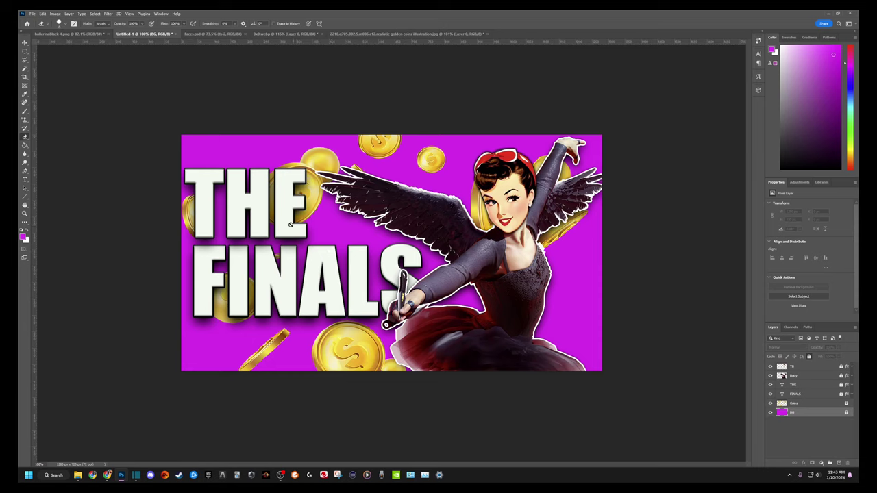
drag(359, 7, 358, 76)
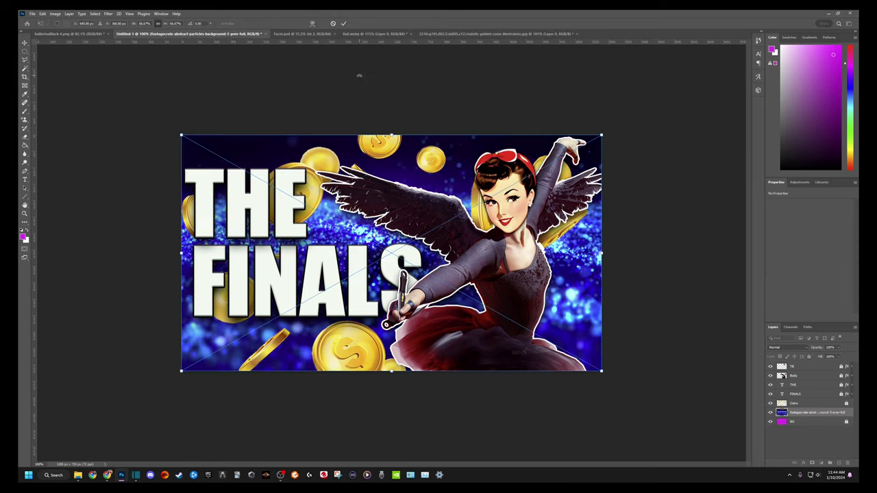
click(343, 24)
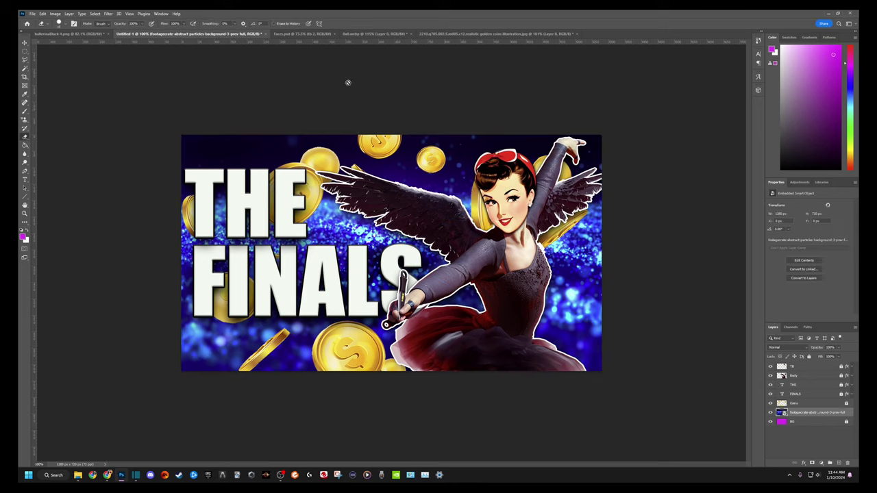
Rename the placed background layer as Particles and set its blend mode to Screen
double_click(807, 415)
text(B)
key(Return)
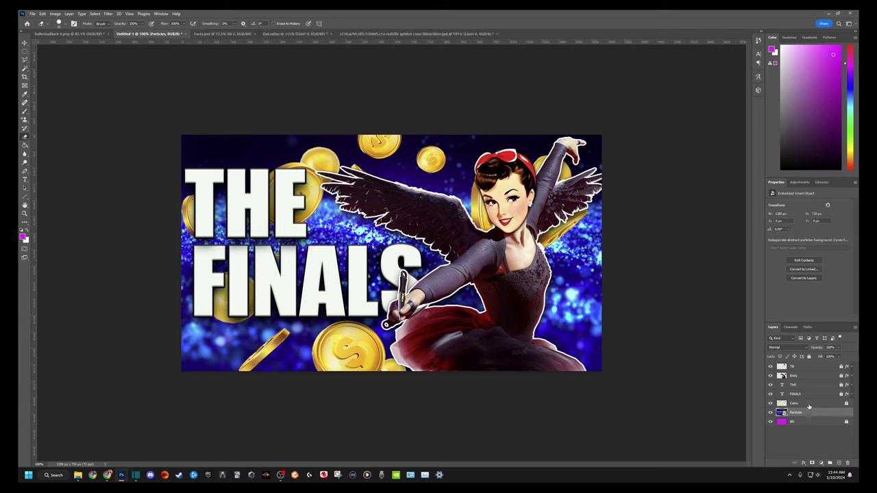
click(794, 347)
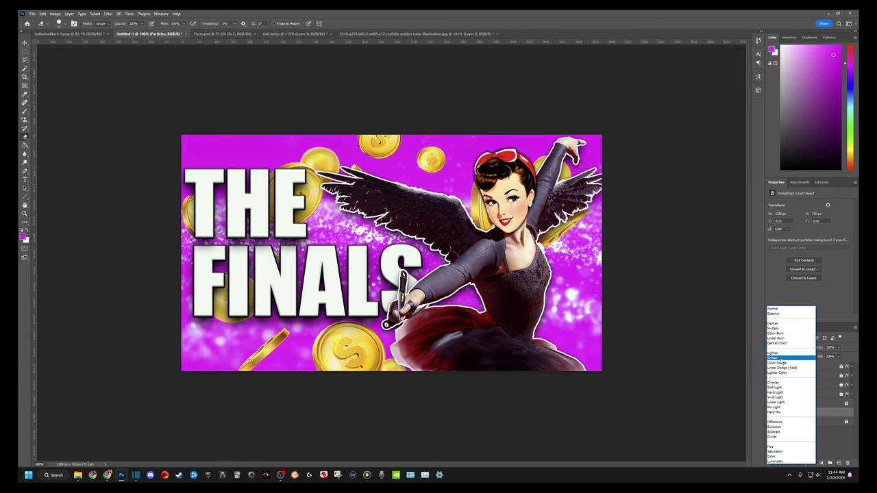
click(781, 358)
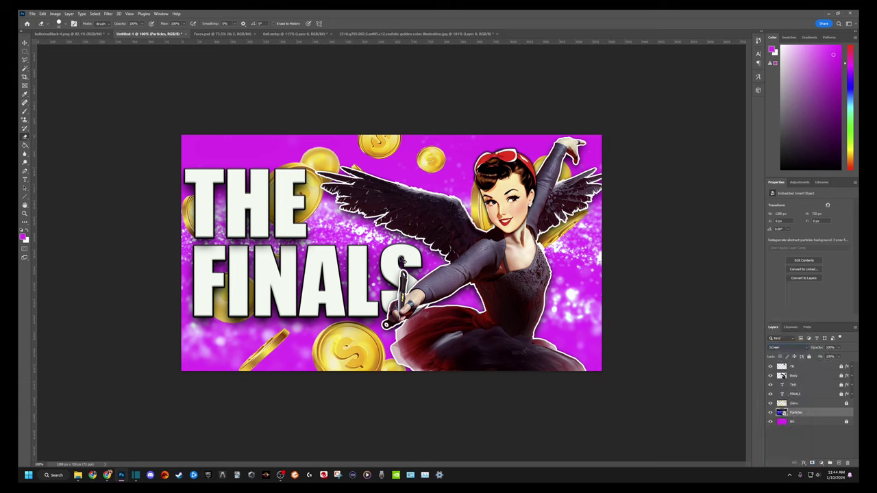
Enlarge the Particles image well beyond the canvas, stretching it vertically and shifting its bright band toward the canvas's upper part
key(ctrl+t)
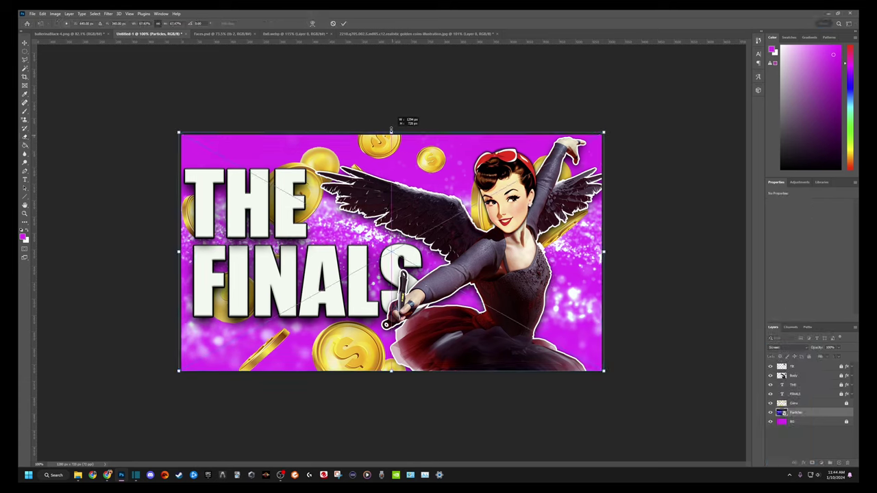
drag(390, 129, 391, 71)
drag(391, 250, 409, 274)
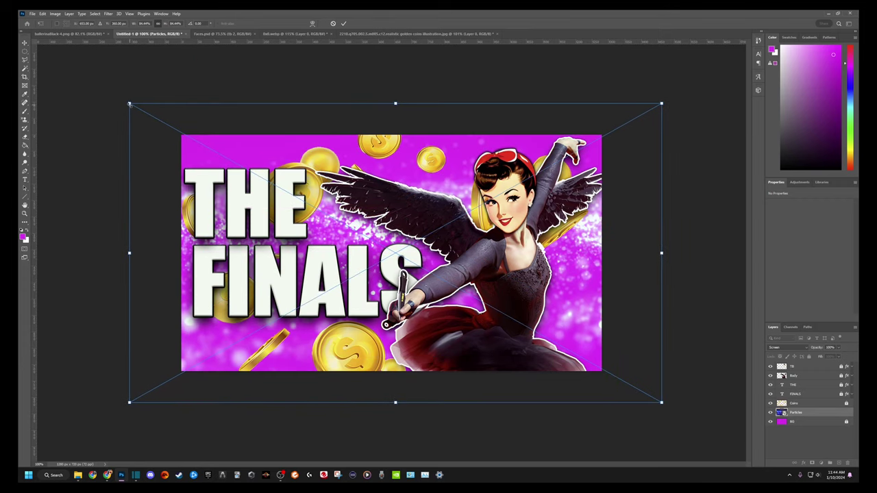
drag(130, 105, 114, 55)
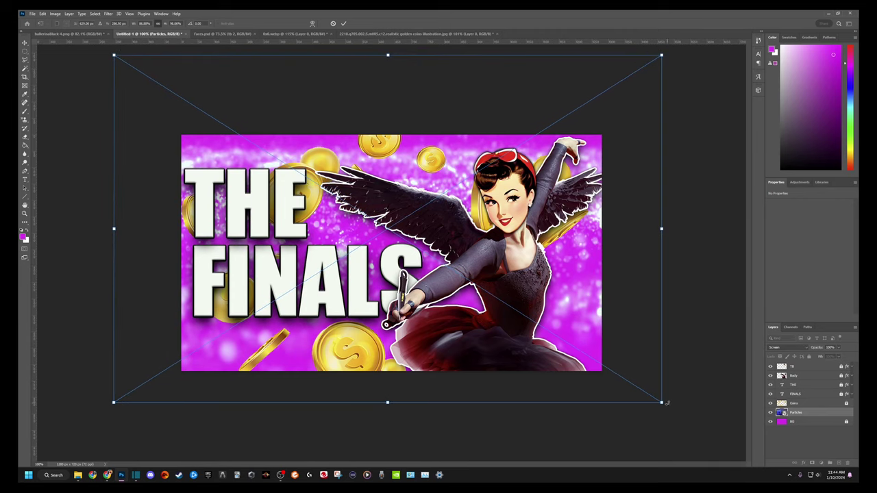
drag(666, 404, 607, 414)
click(344, 23)
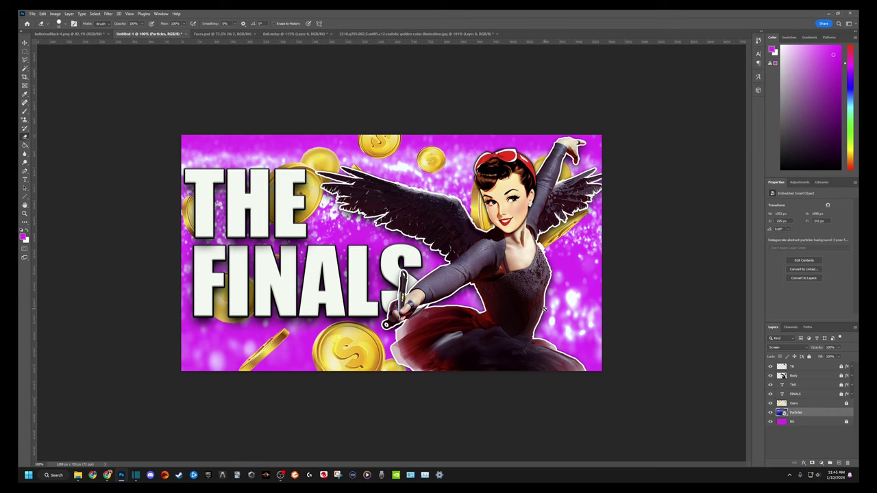
Stretch the Particles image slightly further out from its lower-left corner and lock the layer
key(ctrl+t)
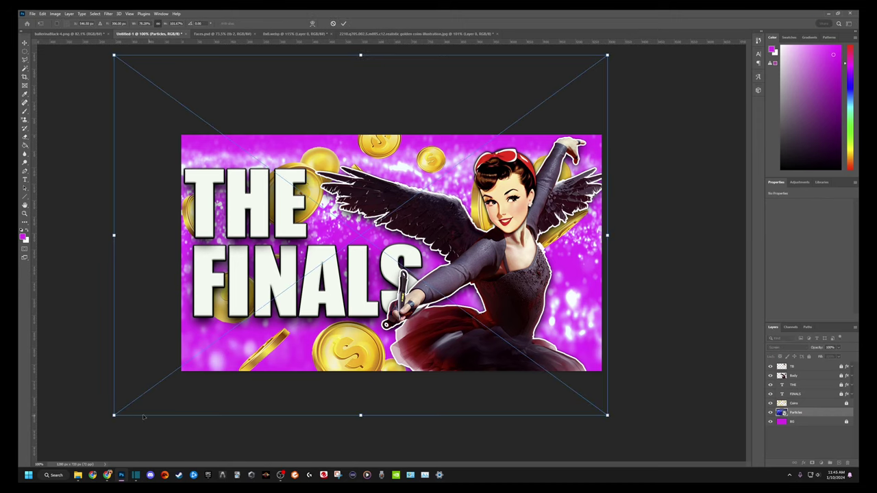
drag(114, 415, 84, 437)
click(343, 23)
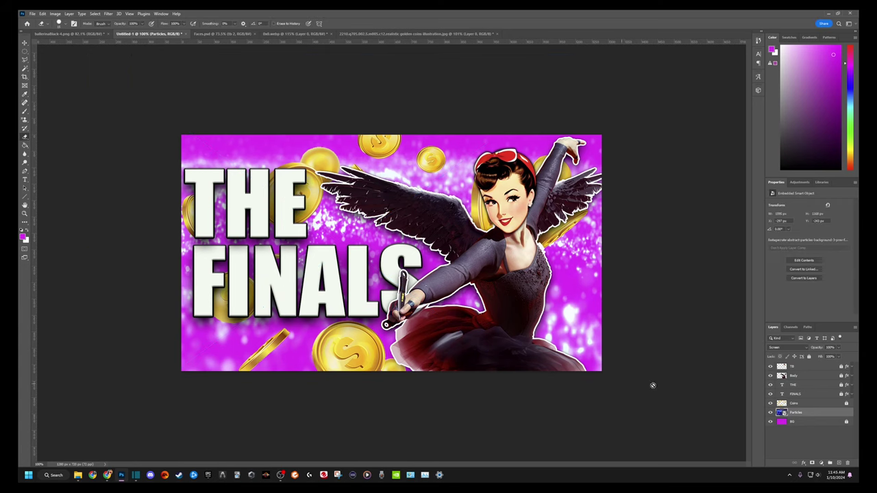
click(809, 357)
Unlock the Coins layer and add a black Drop Shadow and a black Outer Glow to it
click(812, 404)
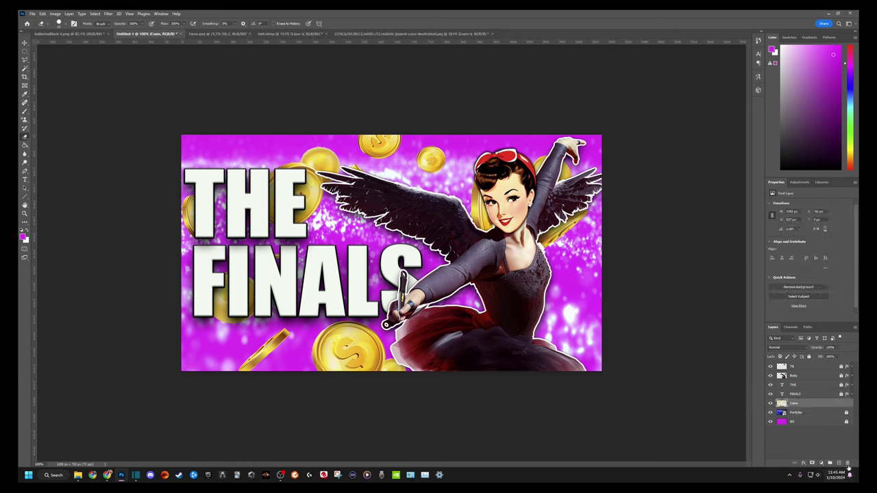
click(804, 463)
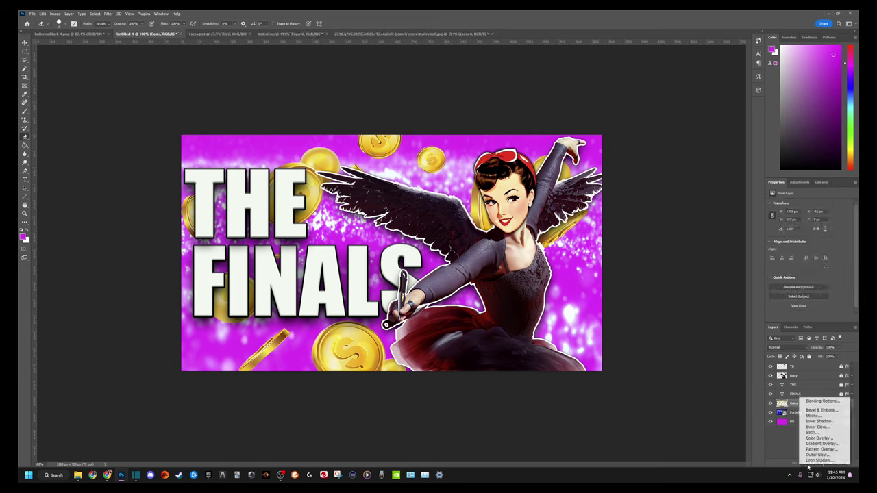
click(822, 401)
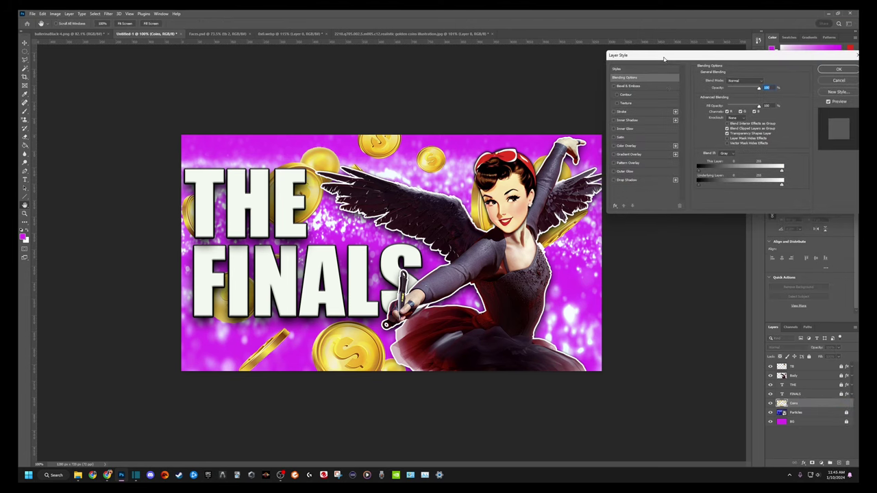
click(634, 178)
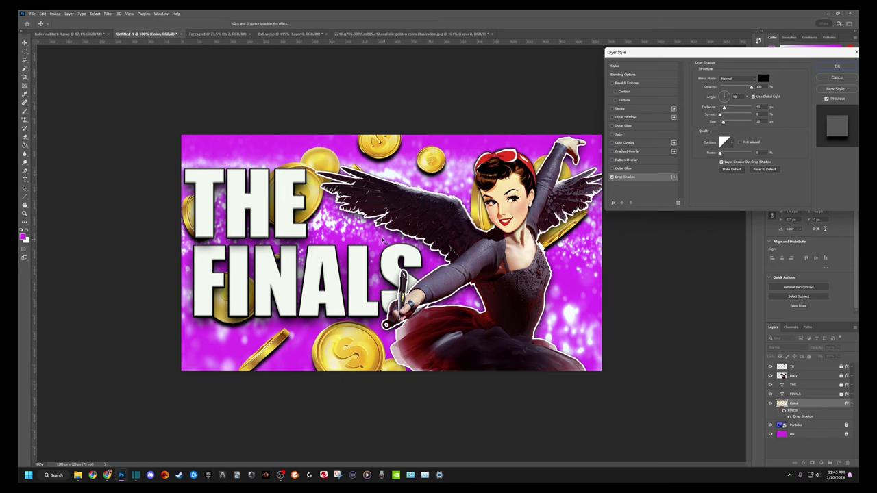
click(629, 169)
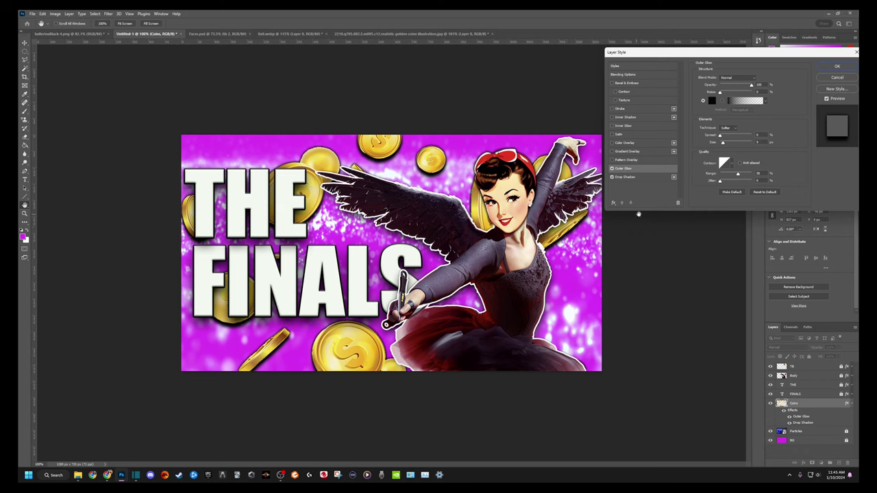
Try a white outside Stroke on the coins without keeping it, and compare the coins with Outer Glow and Drop Shadow off and on
click(628, 109)
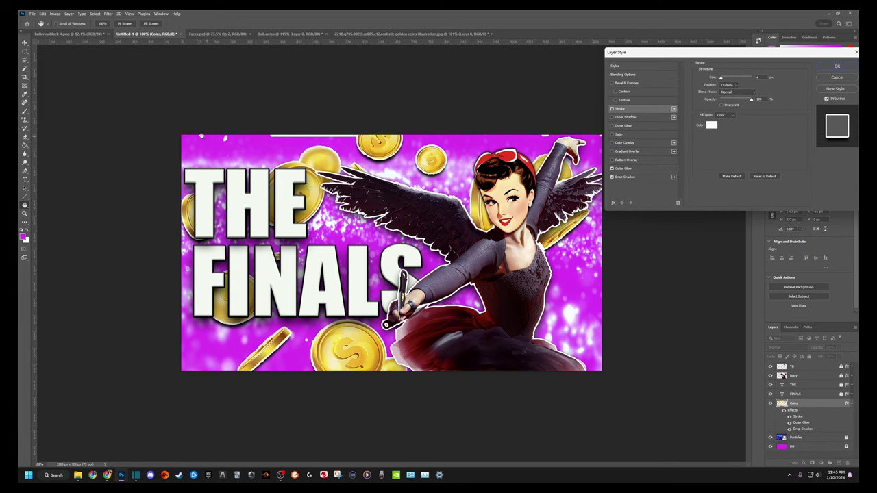
click(611, 109)
click(632, 177)
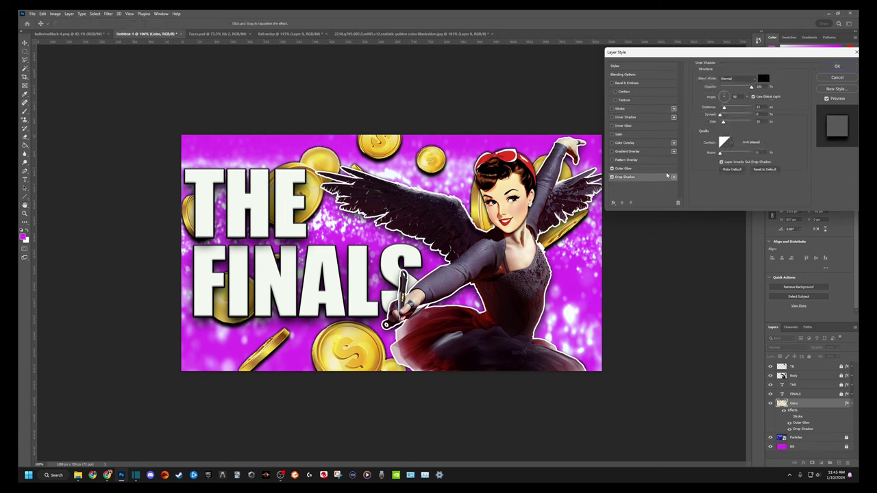
click(612, 168)
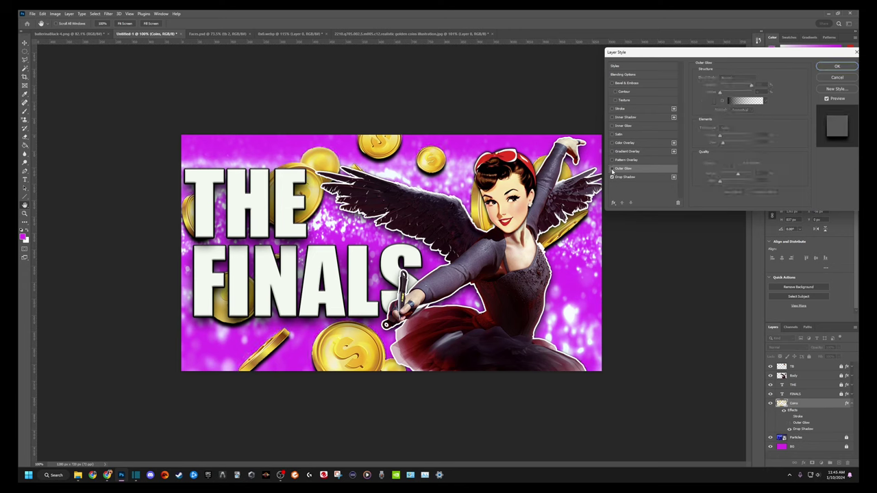
click(612, 169)
click(612, 177)
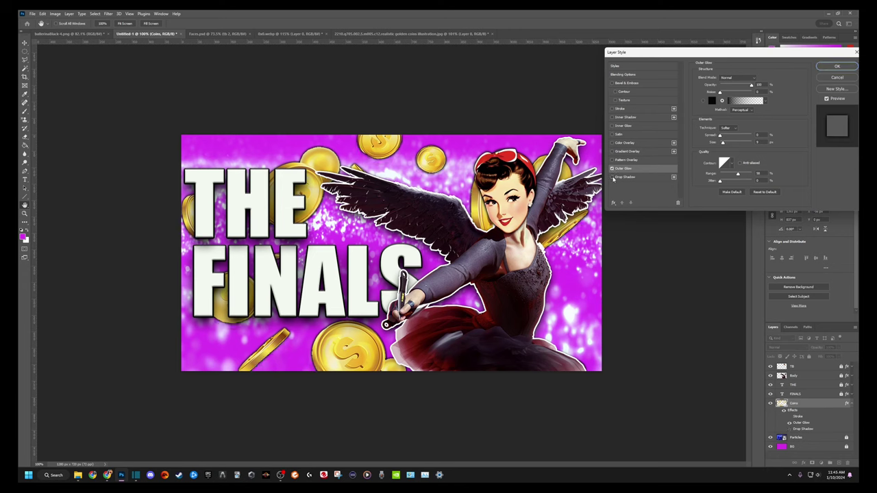
click(612, 177)
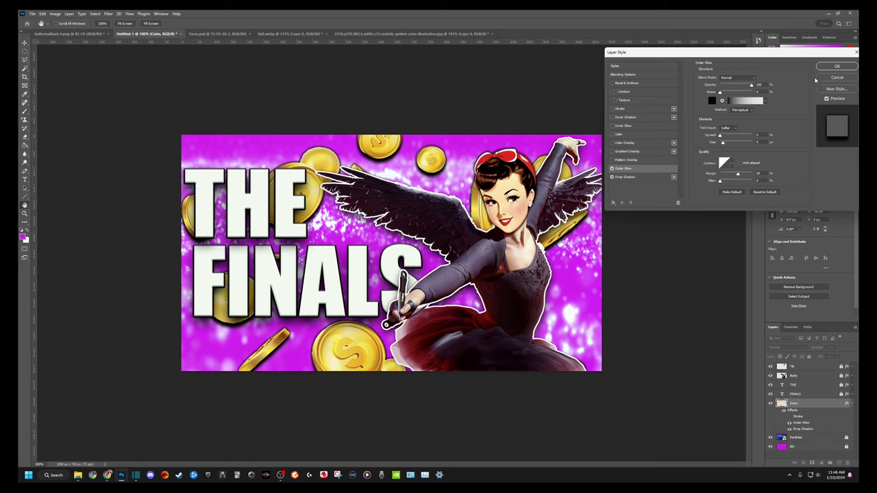
Apply the Coins layer's Outer Glow and Drop Shadow, collapse its effects list and lock the layer
click(836, 66)
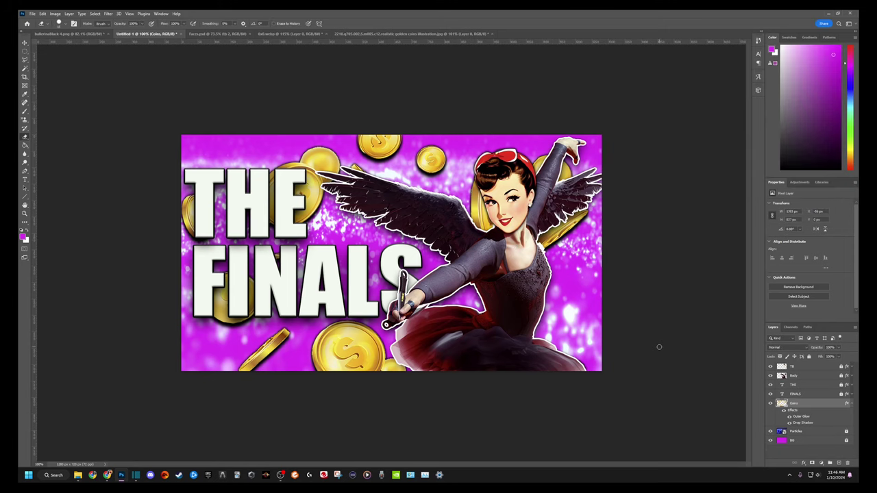
click(852, 404)
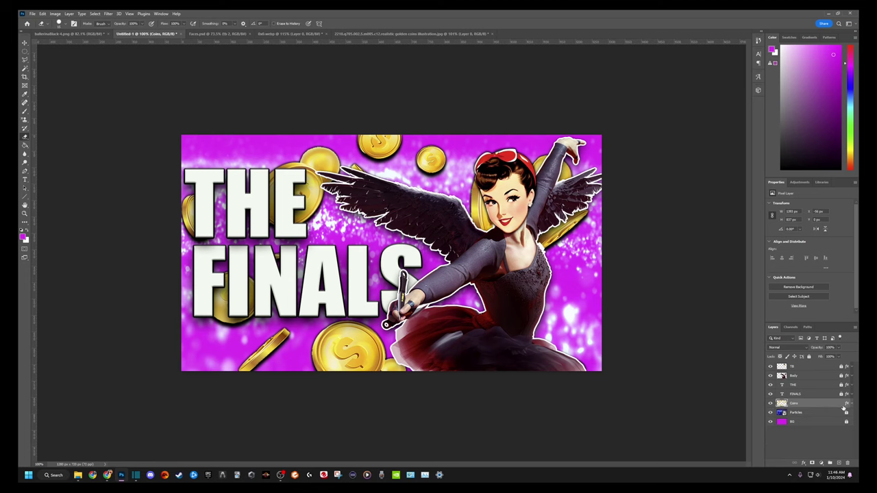
click(808, 356)
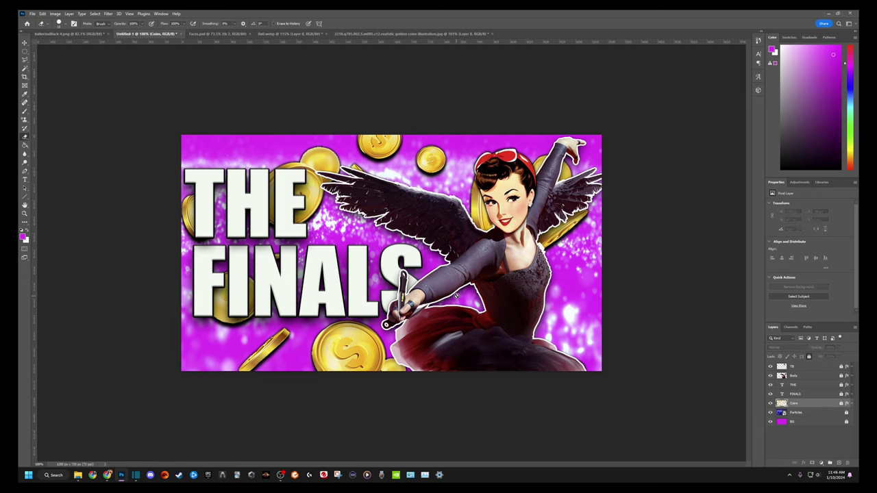
Save the layered document as a Photoshop file named The_Finals_V1 in the PS folder, with Maximize Compatibility on
key(z)
drag(442, 282, 391, 282)
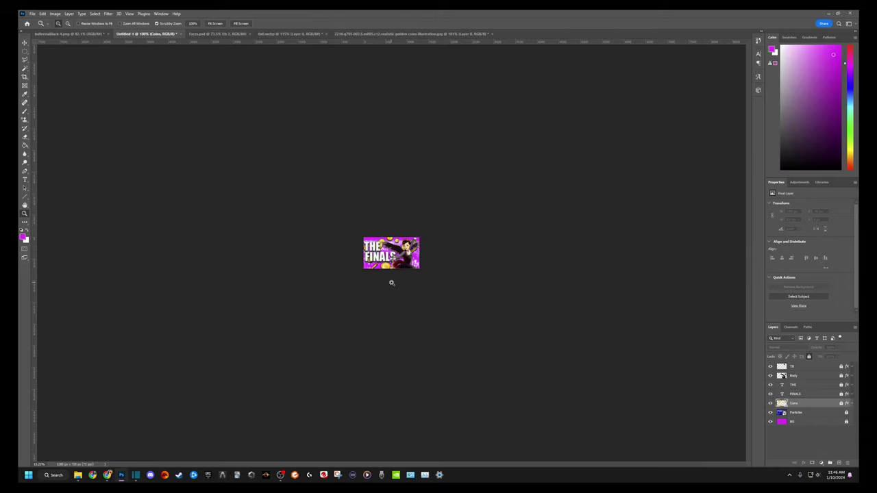
drag(391, 282, 436, 288)
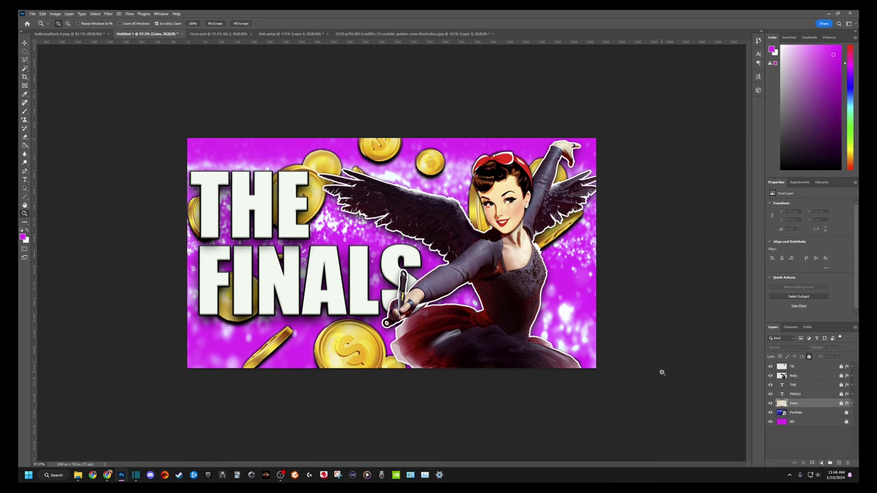
click(32, 15)
click(42, 93)
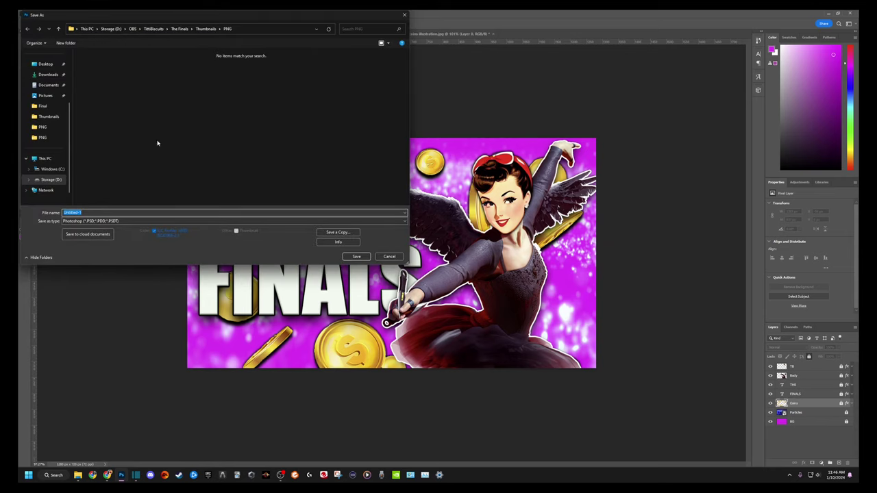
text(The_Finals_V1)
click(206, 29)
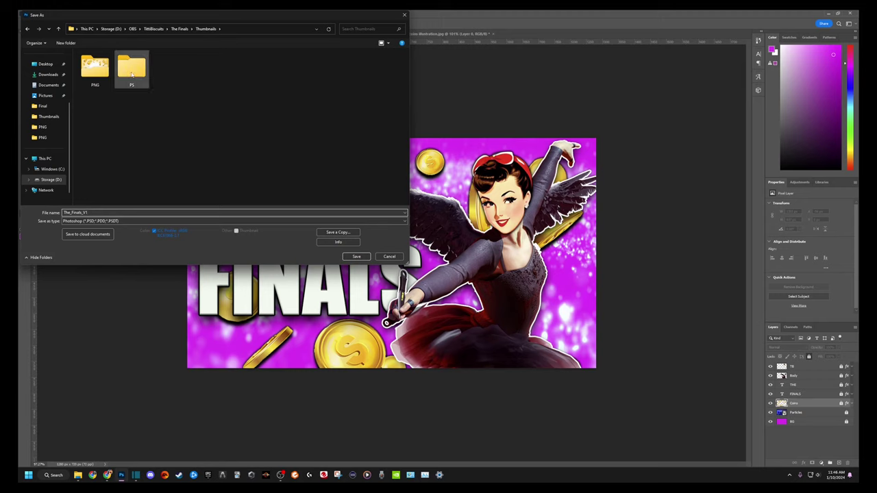
double_click(132, 74)
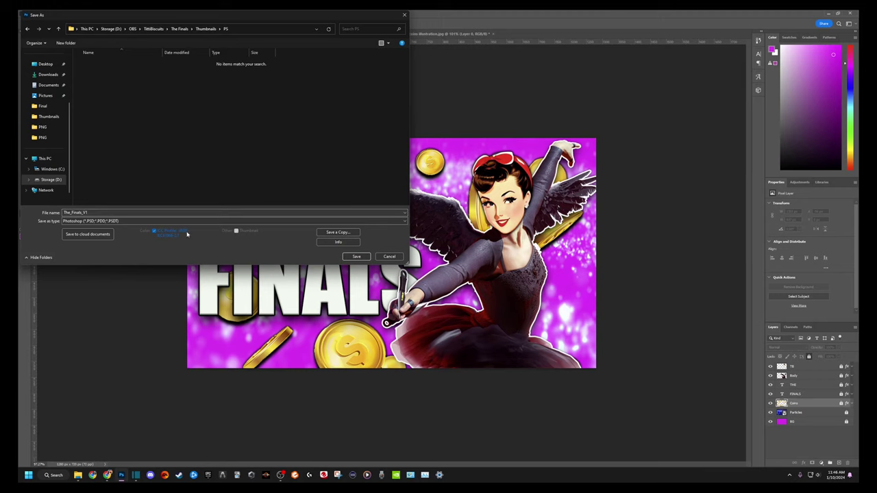
click(357, 256)
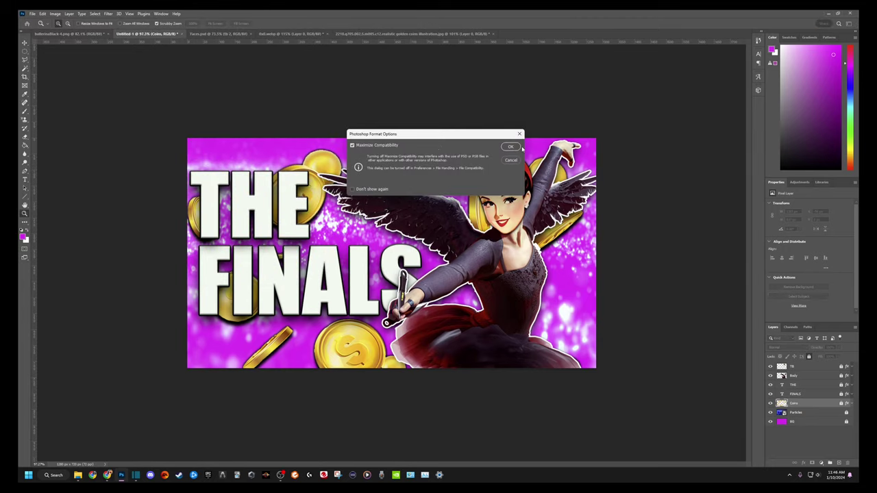
click(512, 146)
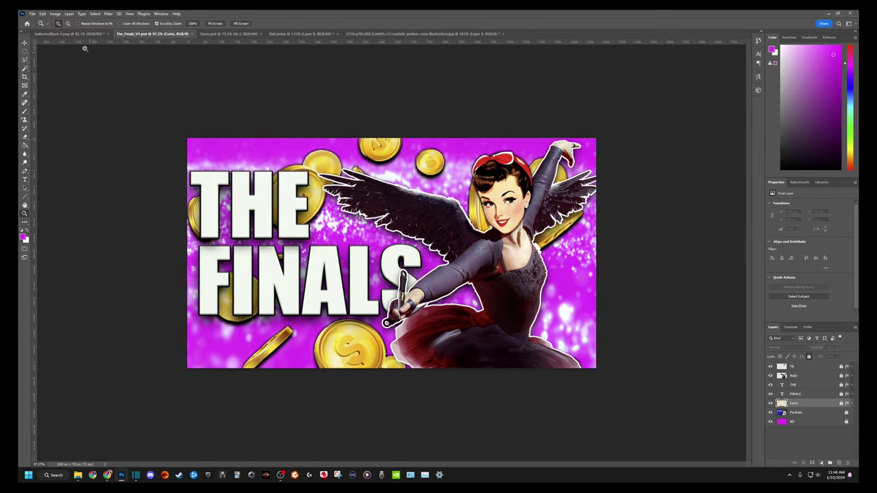
Save a flattened PNG named The_Finals_V1 in the Thumbnails folder at the smallest file size, and undo the flattening
click(70, 14)
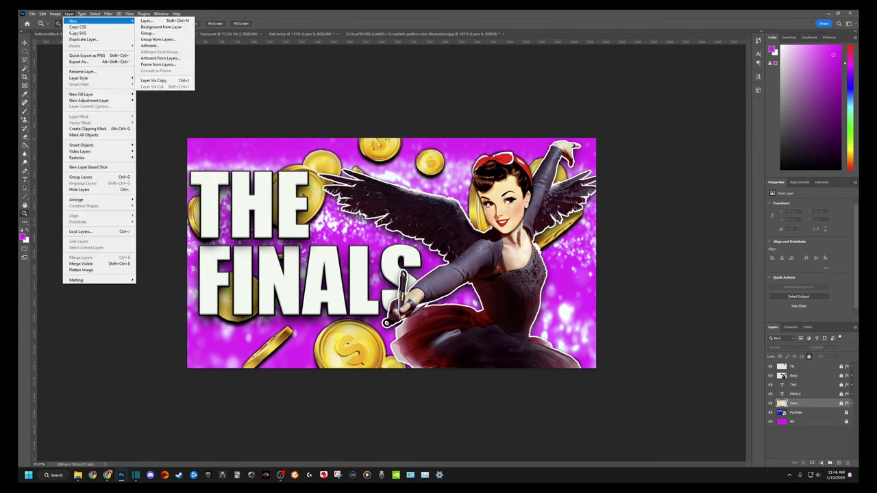
click(83, 270)
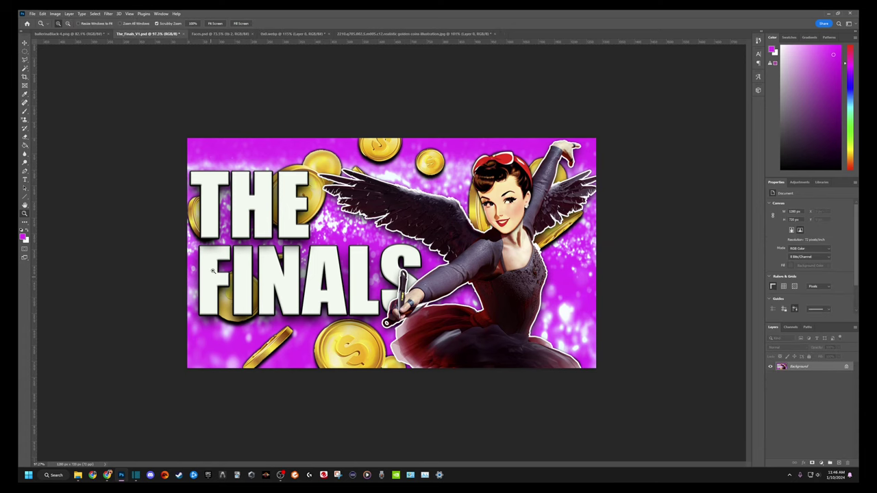
click(33, 14)
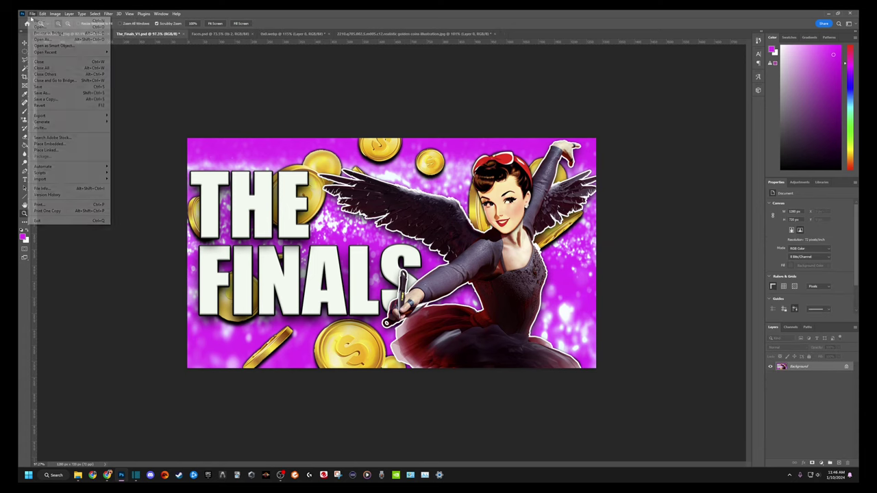
click(57, 93)
click(103, 220)
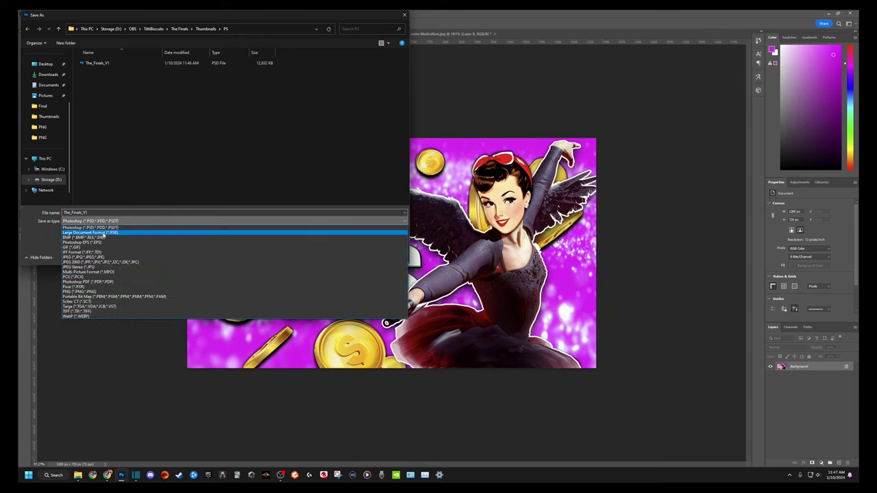
click(103, 291)
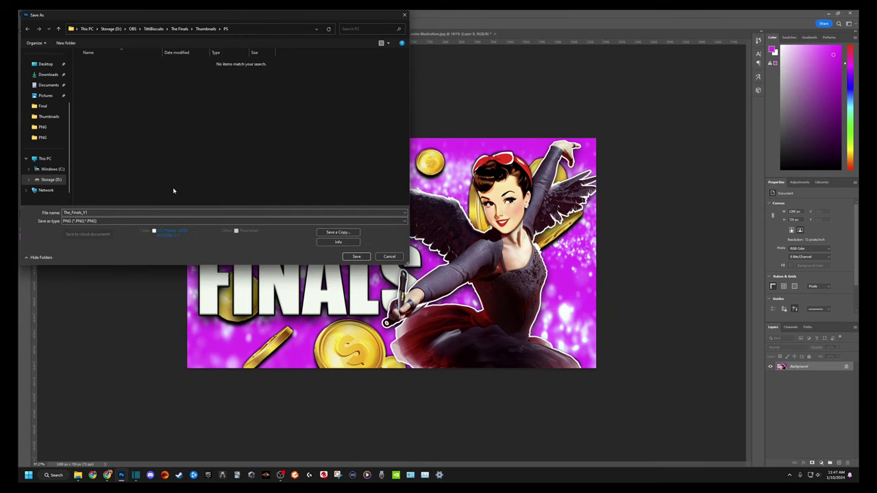
click(206, 29)
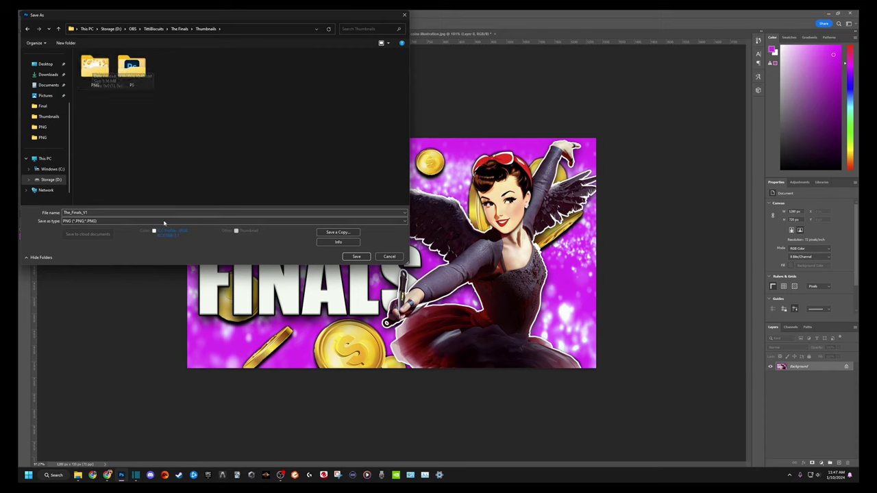
click(355, 257)
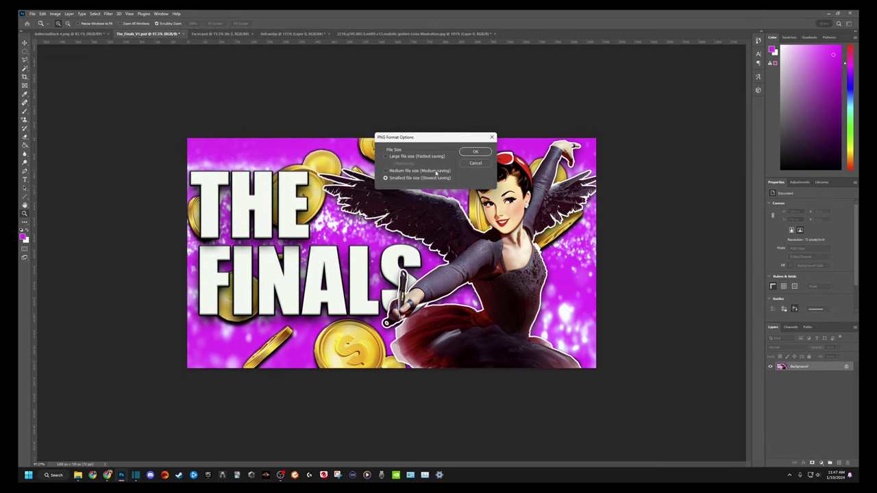
click(475, 152)
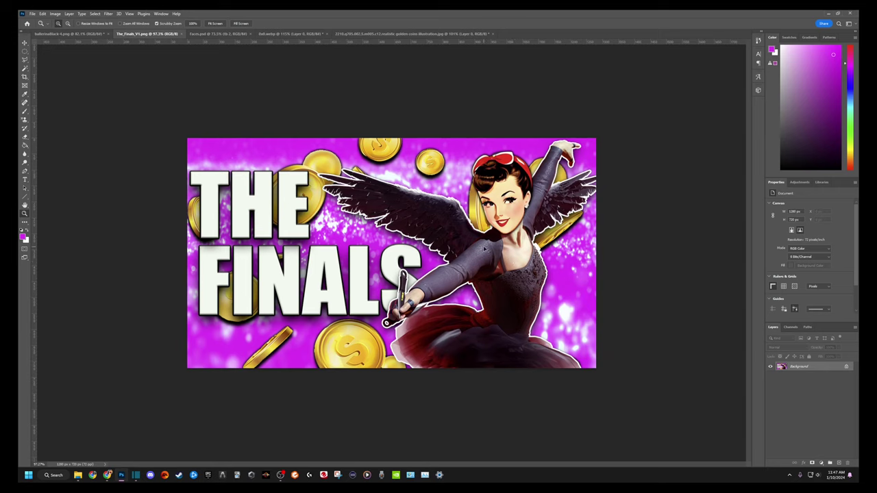
key(ctrl+z)
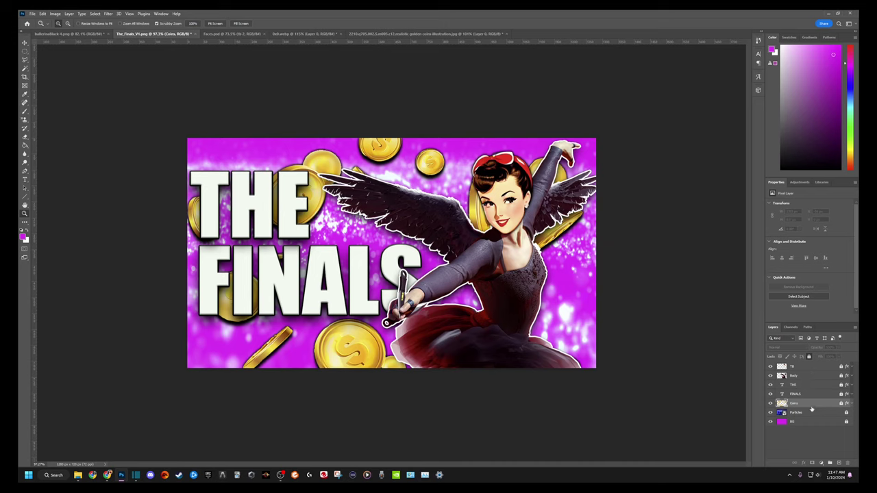
Unlock the Particles layer and add a Hue/Saturation adjustment clipped to it
click(839, 412)
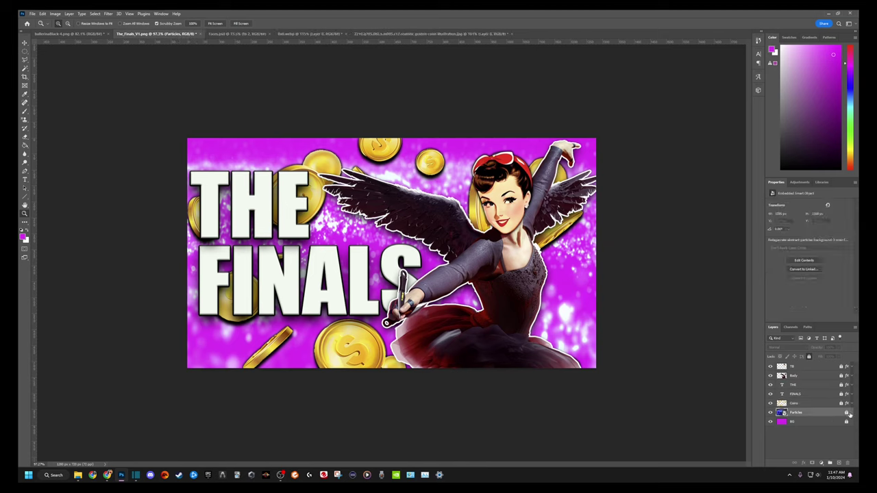
click(799, 182)
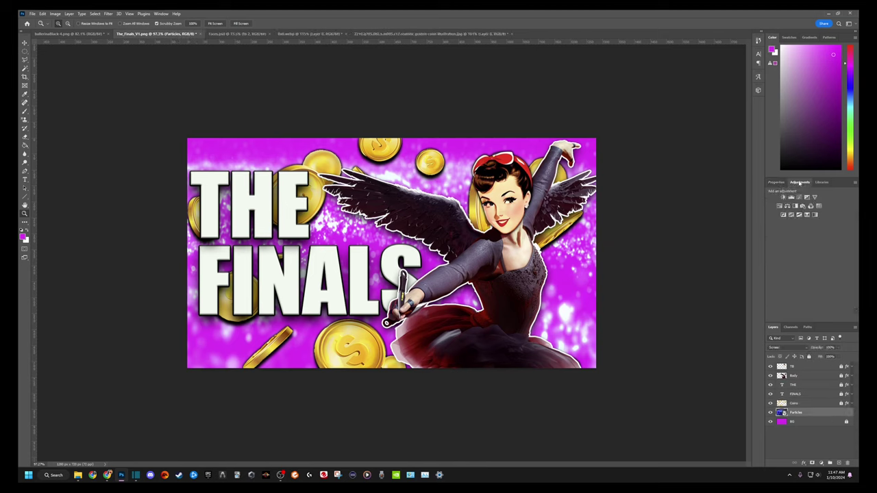
click(786, 206)
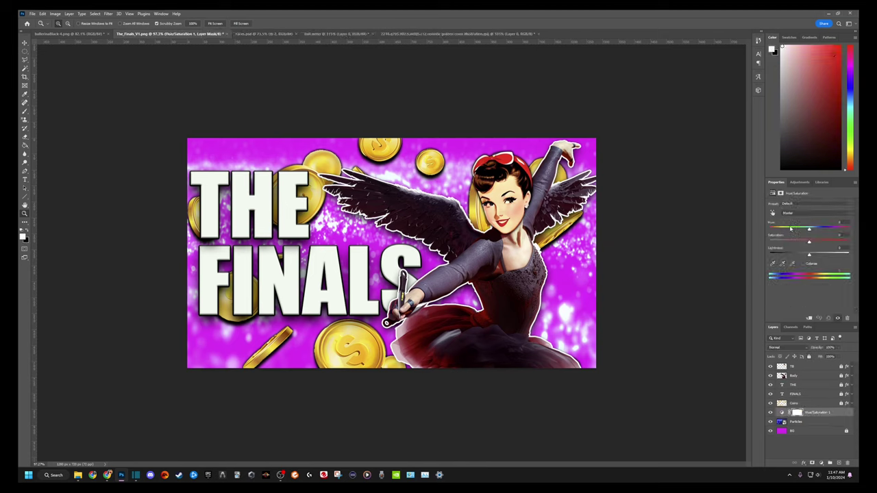
right_click(811, 413)
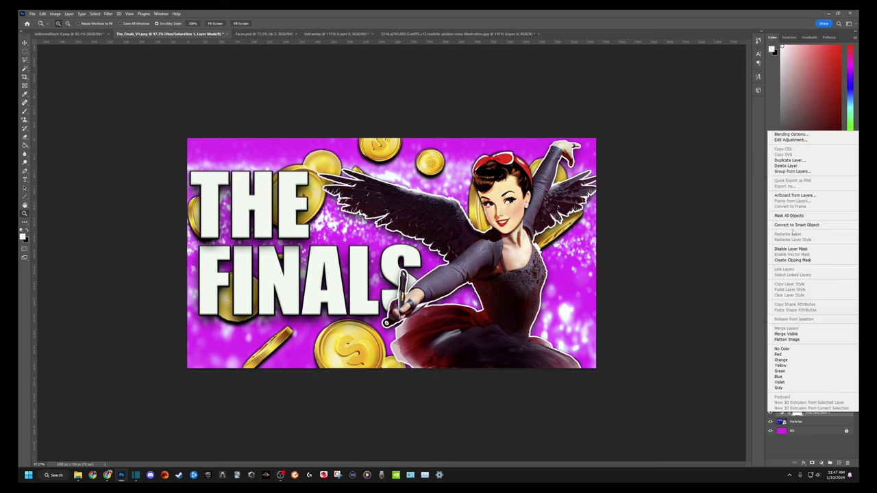
click(799, 261)
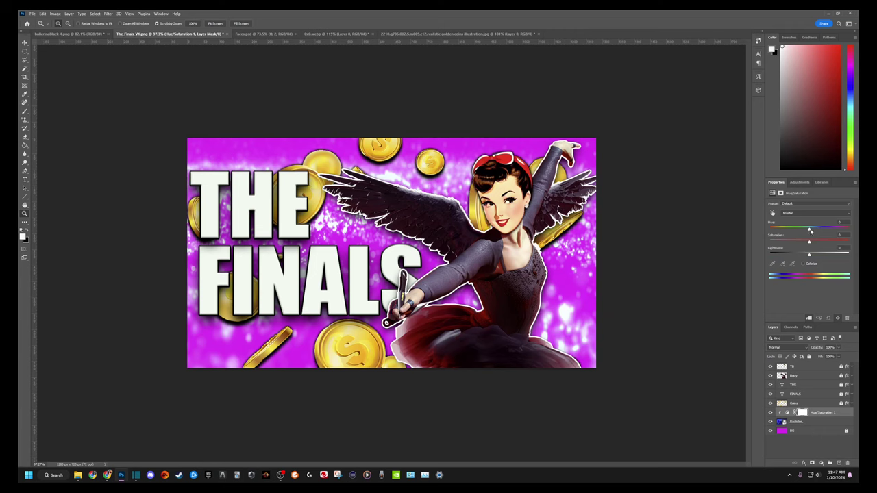
Try strong negative hue shifts on the background, moving the Hue/Saturation adjustment beneath the Particles layer
mouse_move(809, 230)
mouse_down()
mouse_move(767, 235)
mouse_move(803, 240)
mouse_up()
key(ctrl+z)
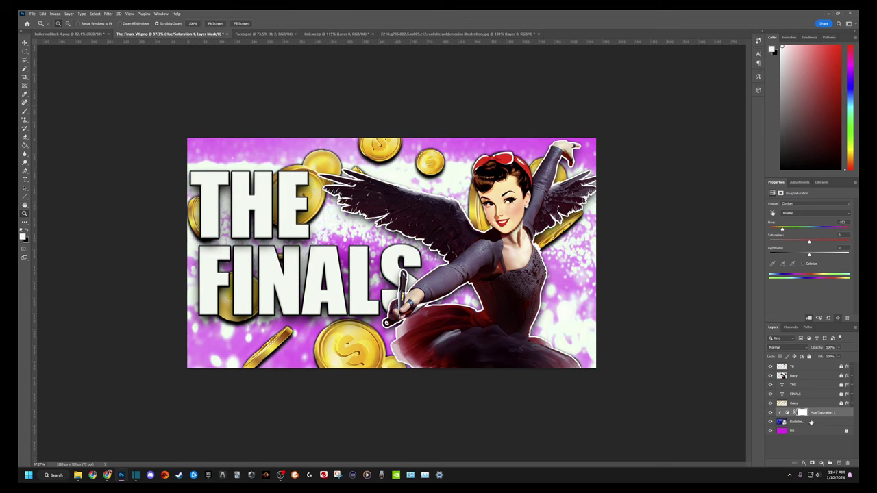
drag(817, 415, 815, 425)
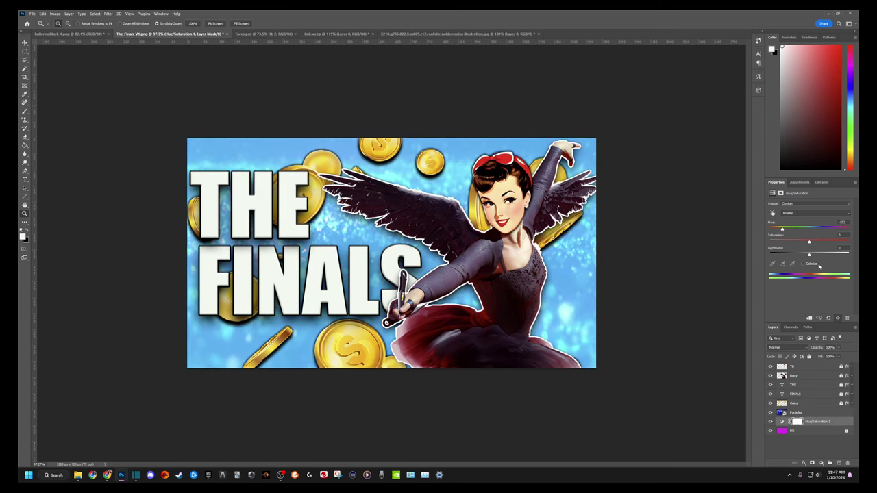
mouse_move(785, 230)
mouse_down()
mouse_move(846, 233)
mouse_move(763, 238)
mouse_move(852, 234)
mouse_move(769, 233)
mouse_up()
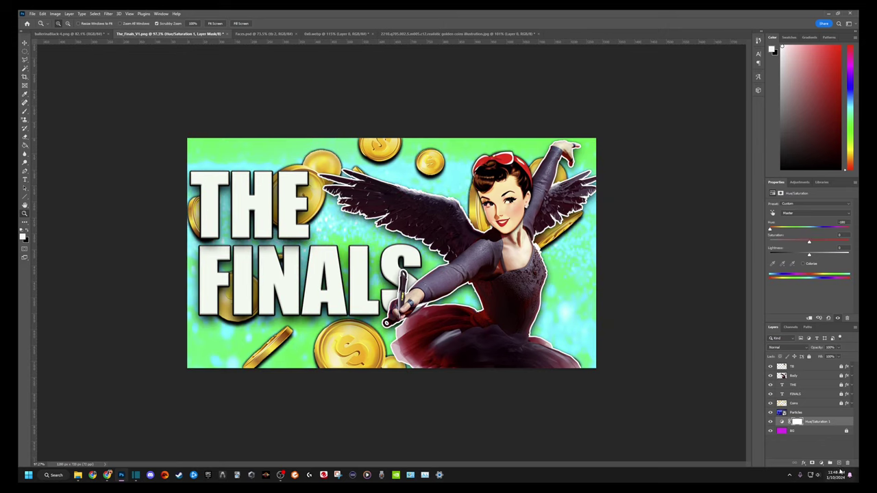
Delete the Hue/Saturation adjustment layer together with its layer mask
click(847, 464)
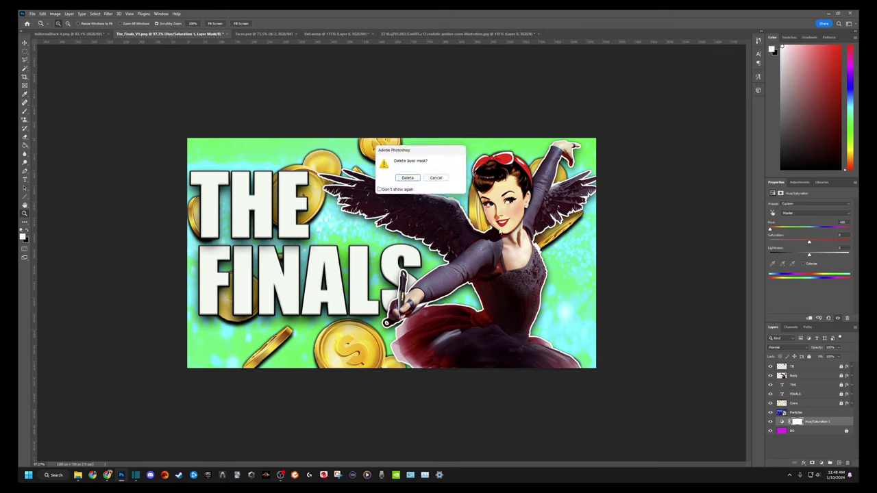
click(414, 178)
click(843, 463)
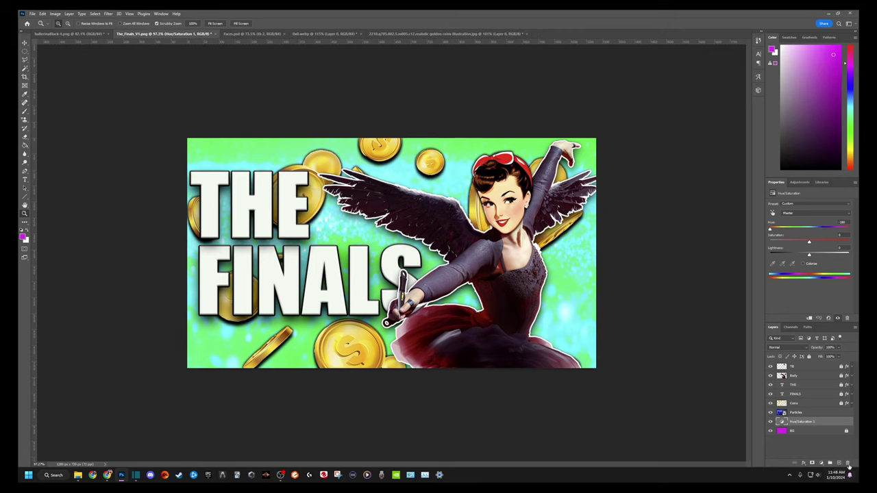
click(415, 178)
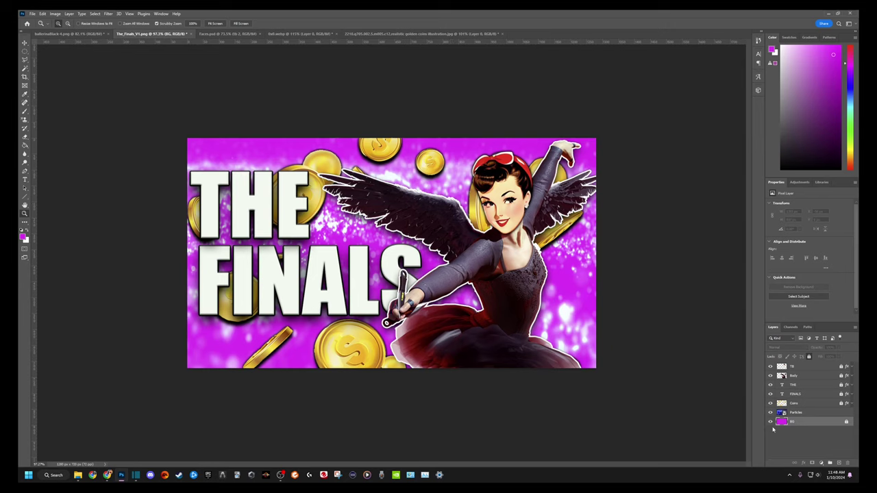
Unlock the BG layer and fill it with red while Particles is hidden, showing Particles and relocking BG once filled
click(792, 424)
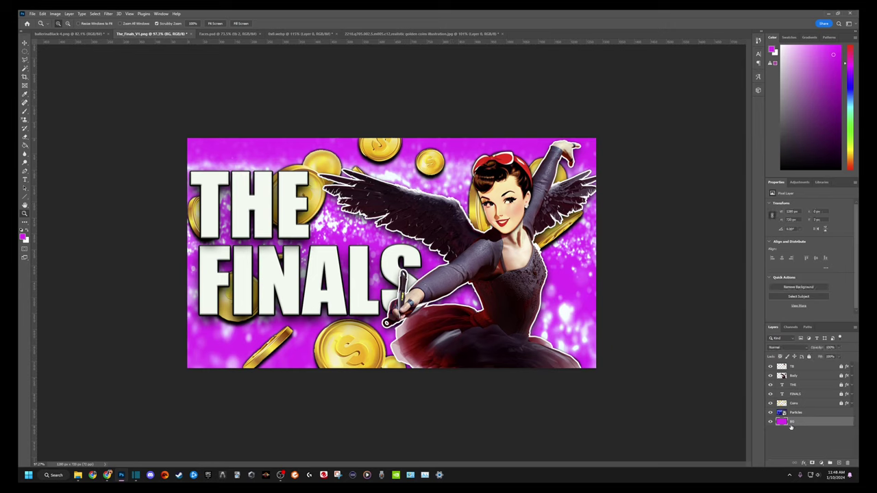
click(770, 412)
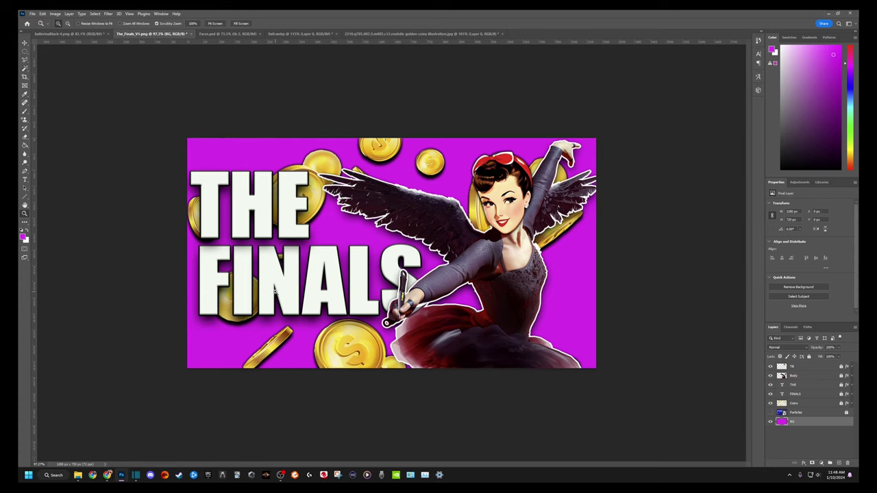
key(g)
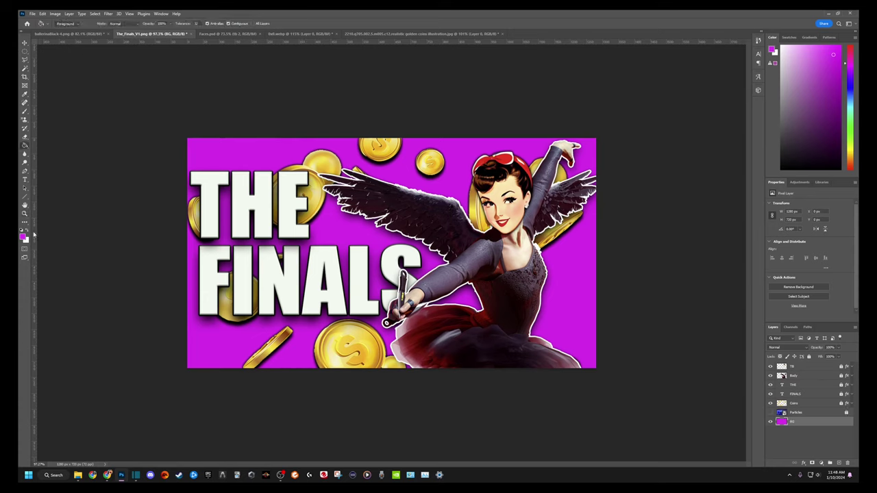
click(23, 236)
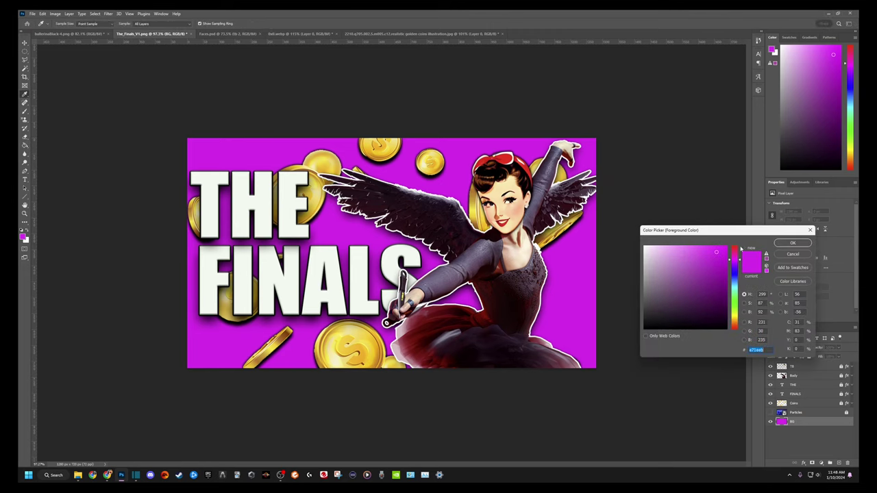
click(738, 248)
click(793, 243)
click(593, 270)
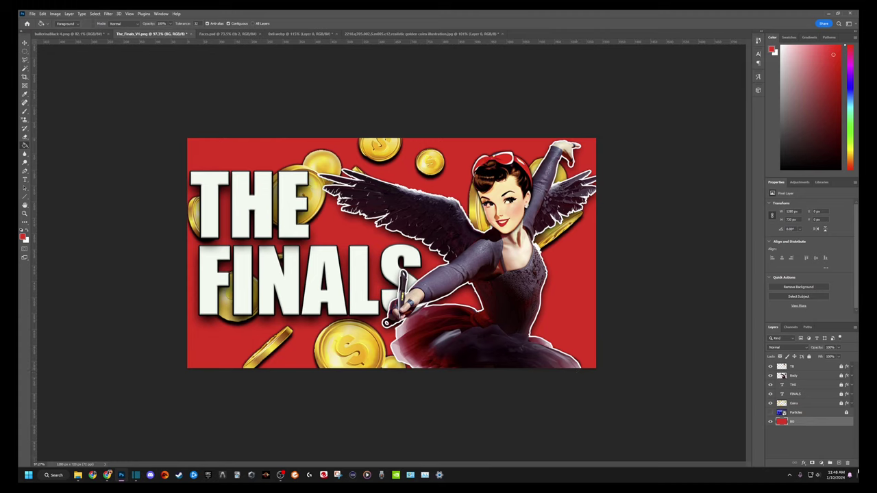
click(770, 412)
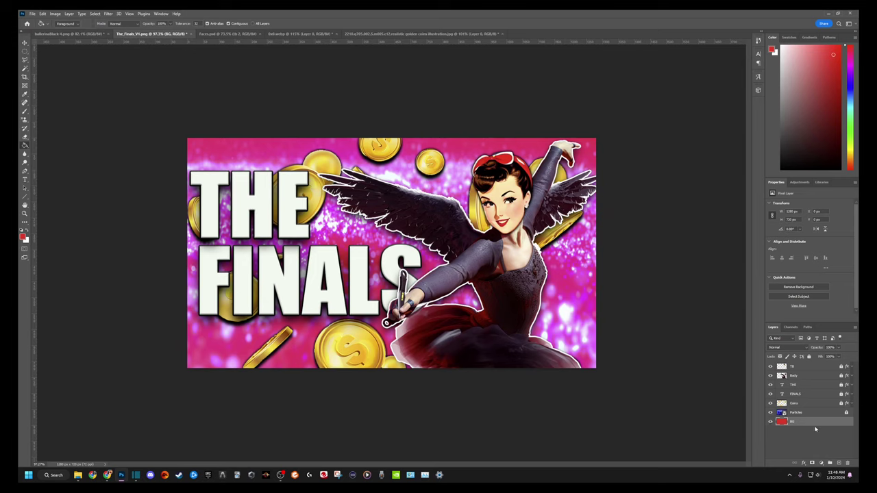
click(809, 357)
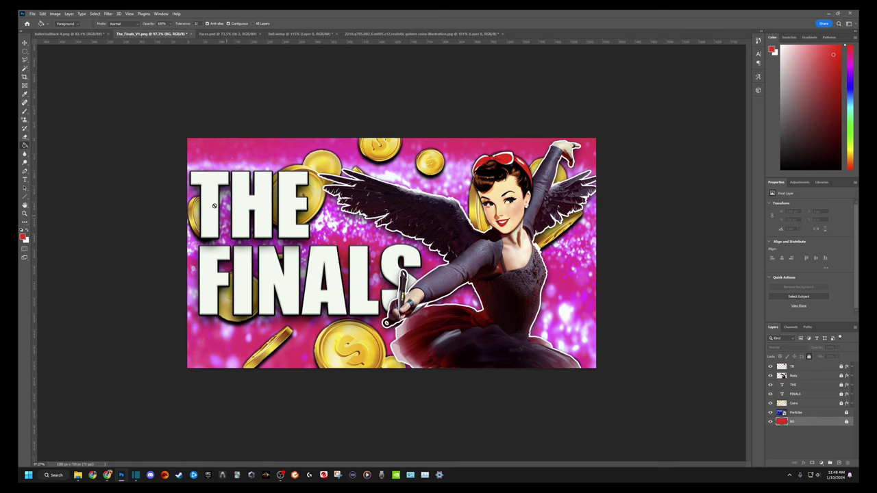
Save the red layered version as a Photoshop file named The_Finals_V2 in the PS folder
click(32, 14)
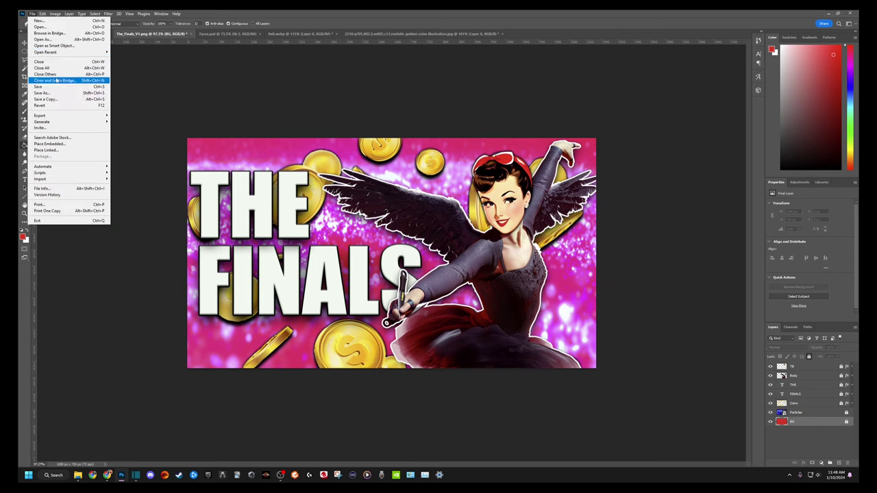
click(42, 93)
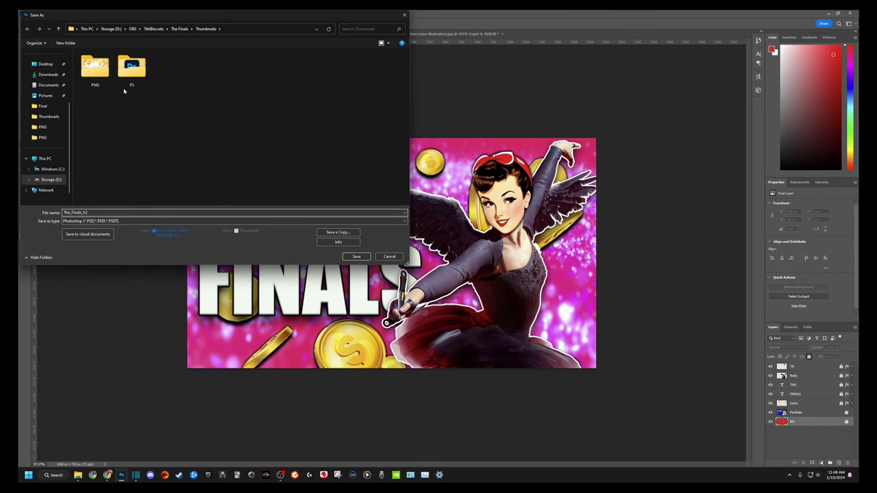
double_click(124, 80)
click(356, 257)
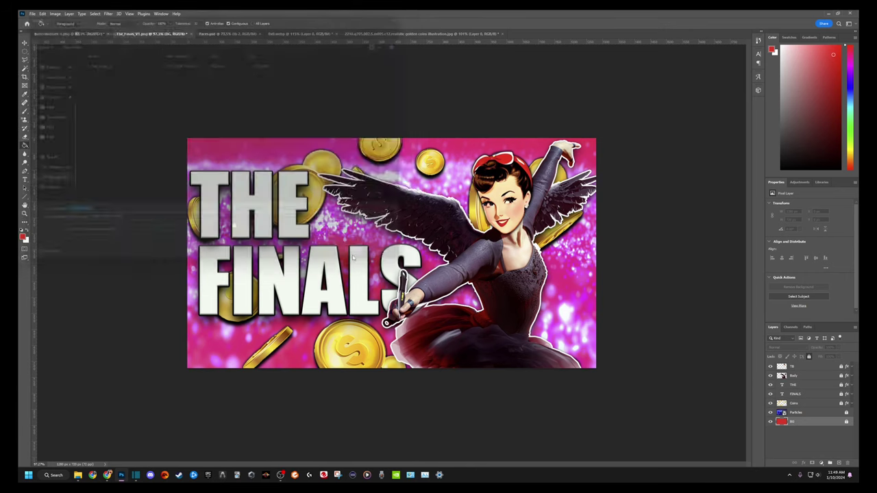
click(511, 146)
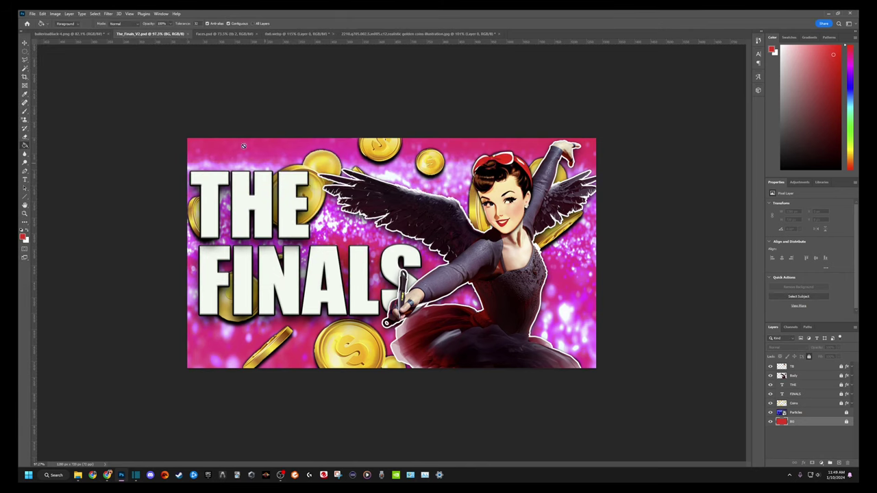
Flatten the image and save it as a PNG named The_Finals_V2 in the Thumbnails folder
click(73, 15)
click(89, 273)
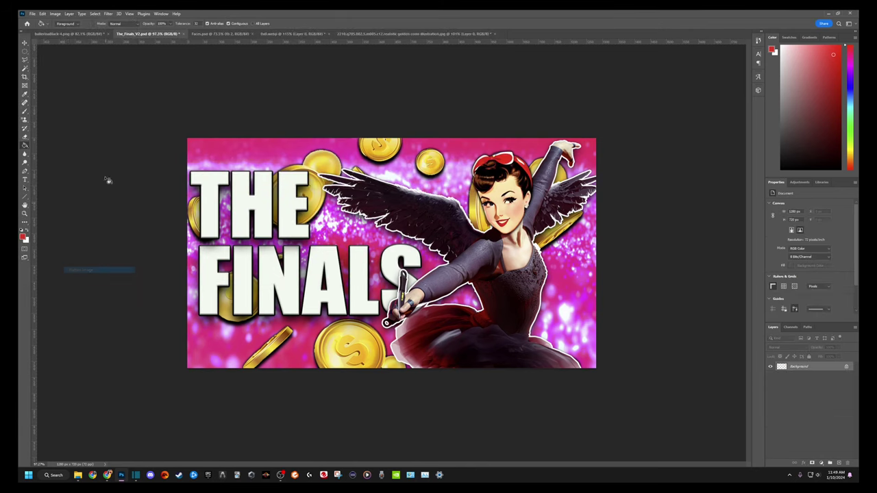
click(32, 14)
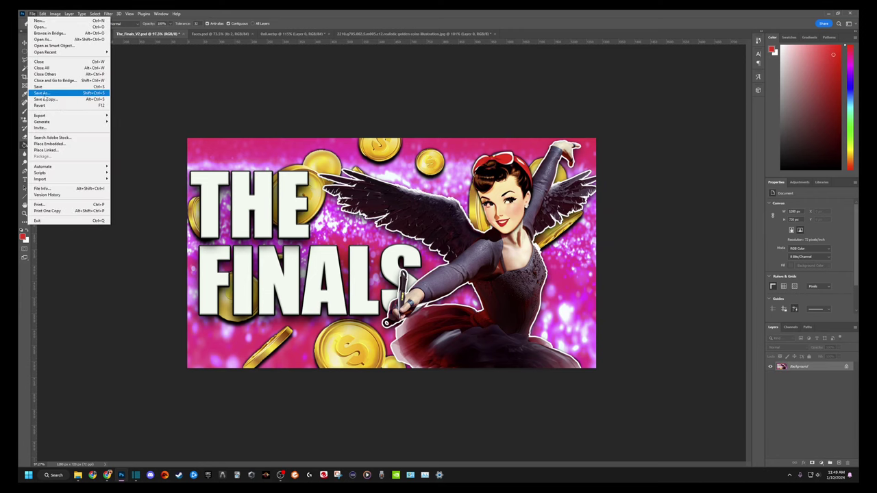
click(45, 93)
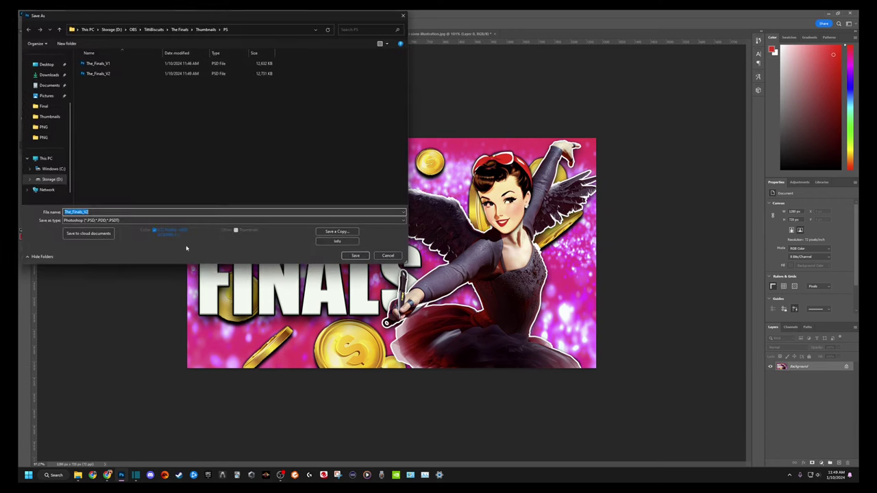
click(89, 221)
click(81, 292)
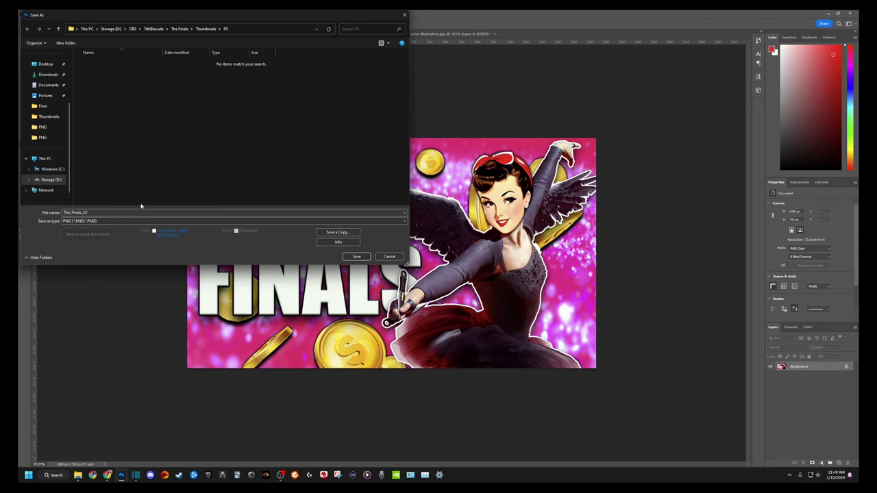
click(206, 29)
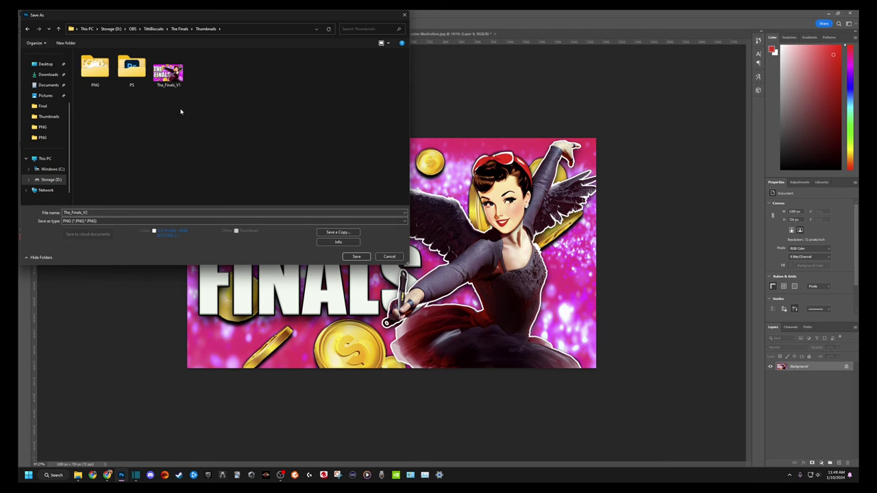
click(355, 256)
click(470, 153)
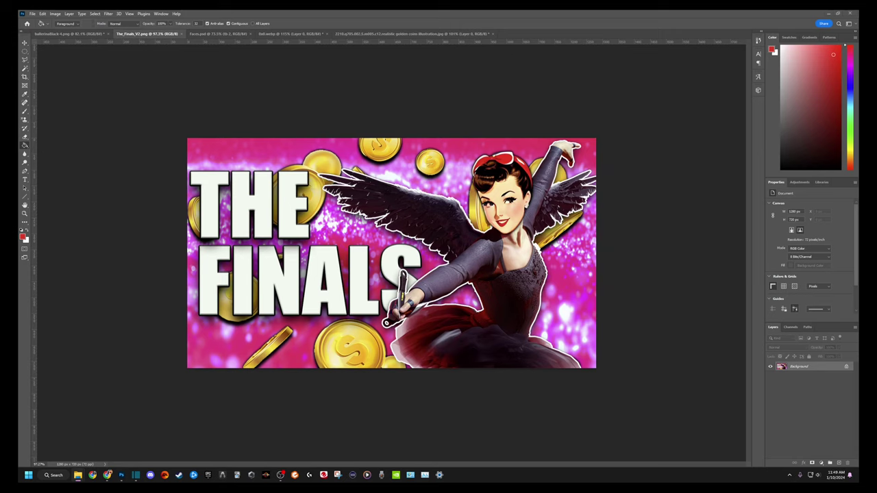
drag(21, 140, 139, 117)
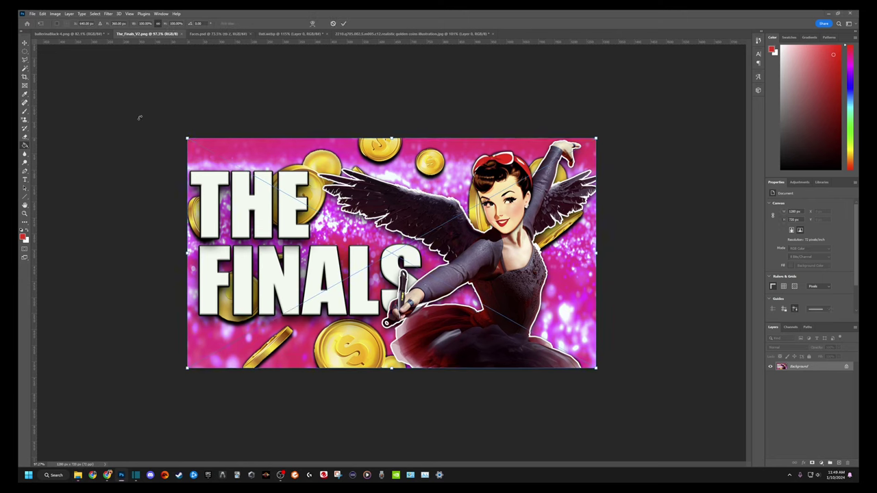
click(333, 24)
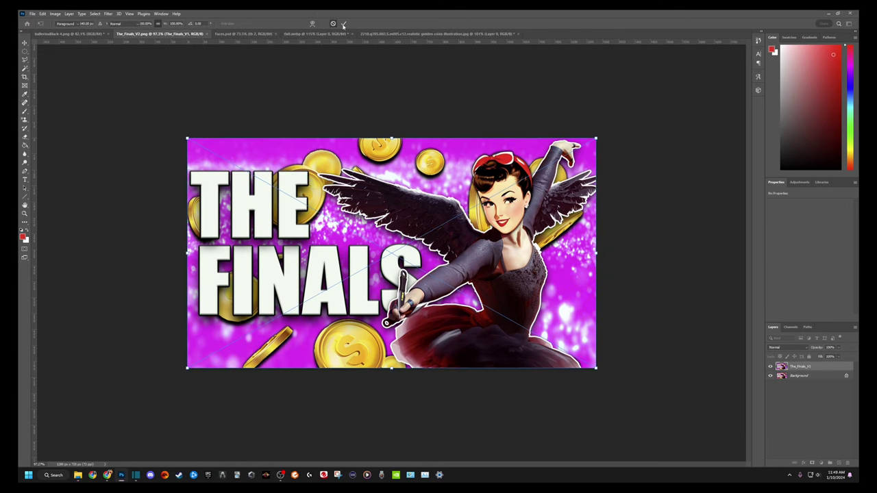
key(Return)
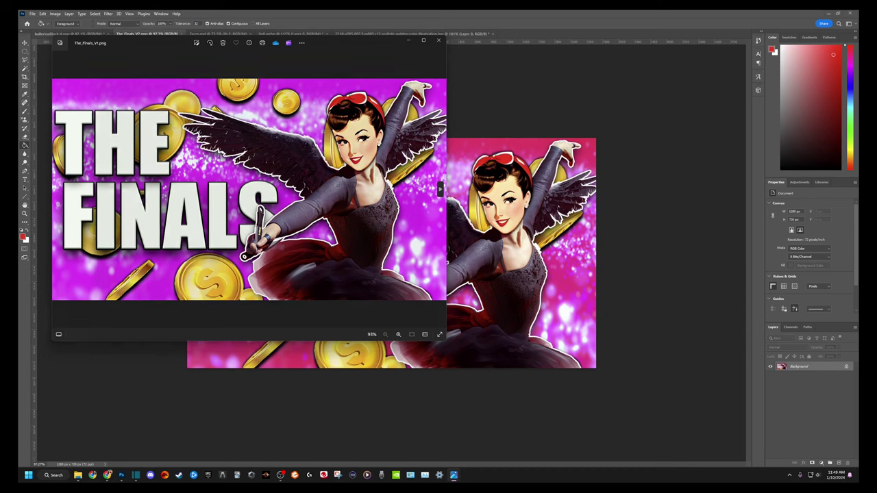
Compare The_Finals_V1.png and The_Finals_V2.png side by side in the photo viewer, and close both images
drag(351, 39, 395, 26)
click(103, 147)
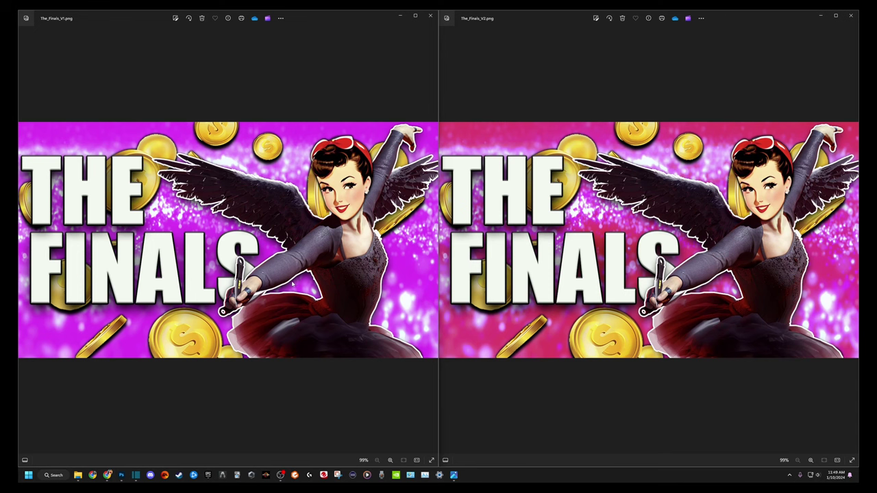
click(430, 15)
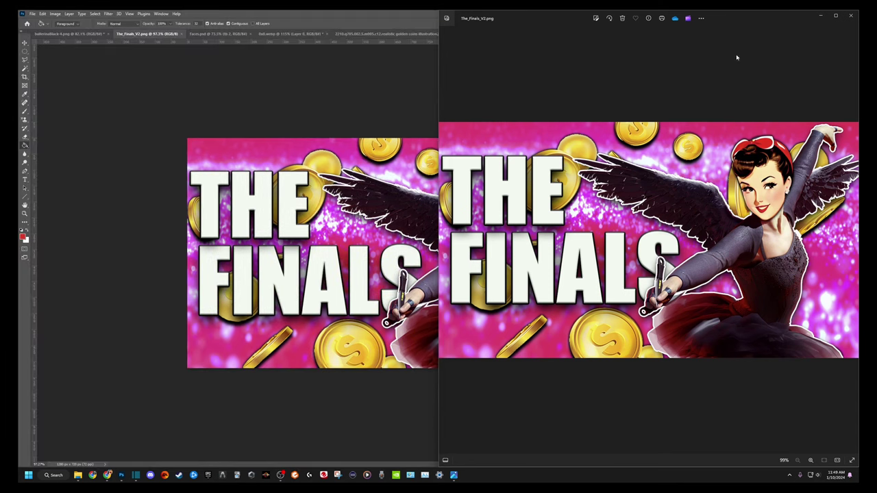
click(850, 16)
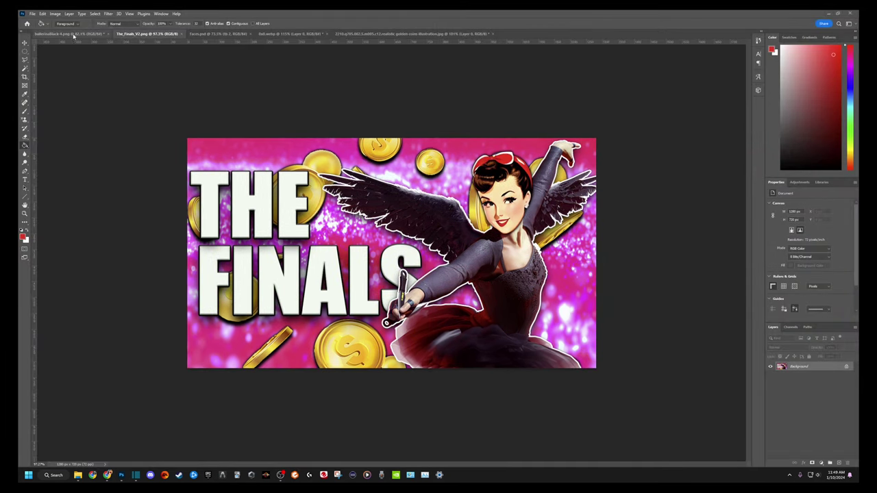
Check the flattened thumbnail's image size and close the dialog without changing anything
click(55, 13)
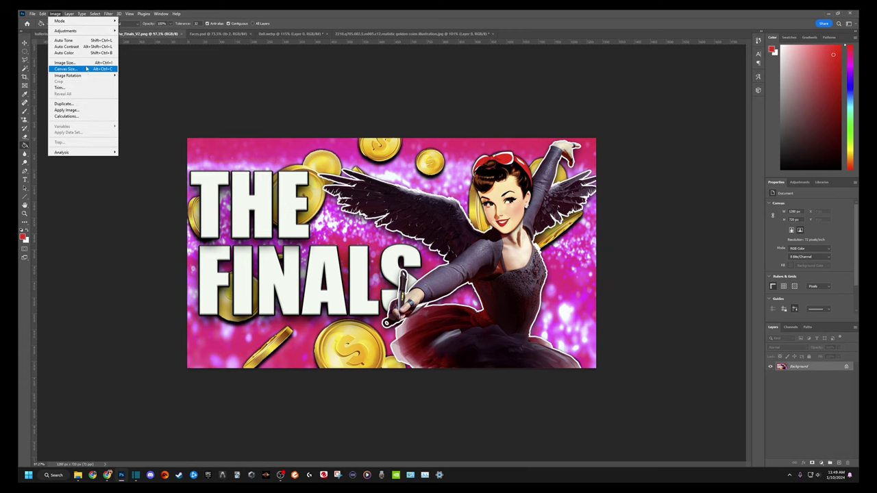
click(65, 63)
click(514, 221)
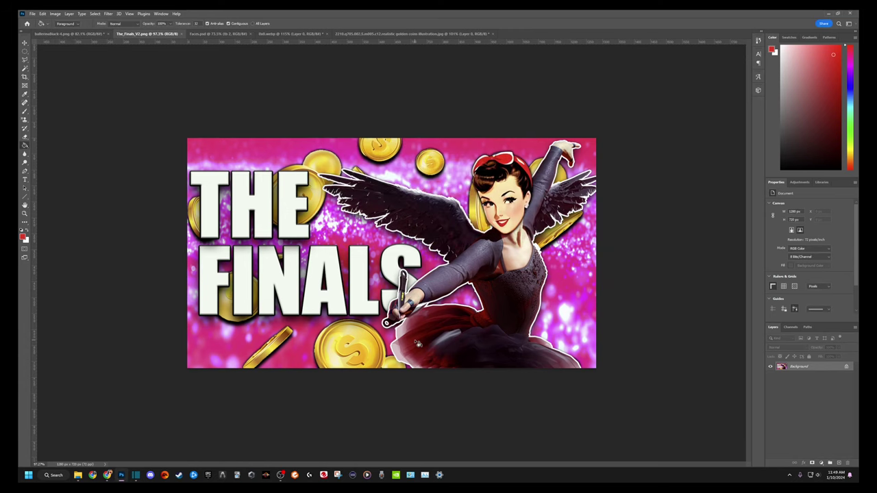